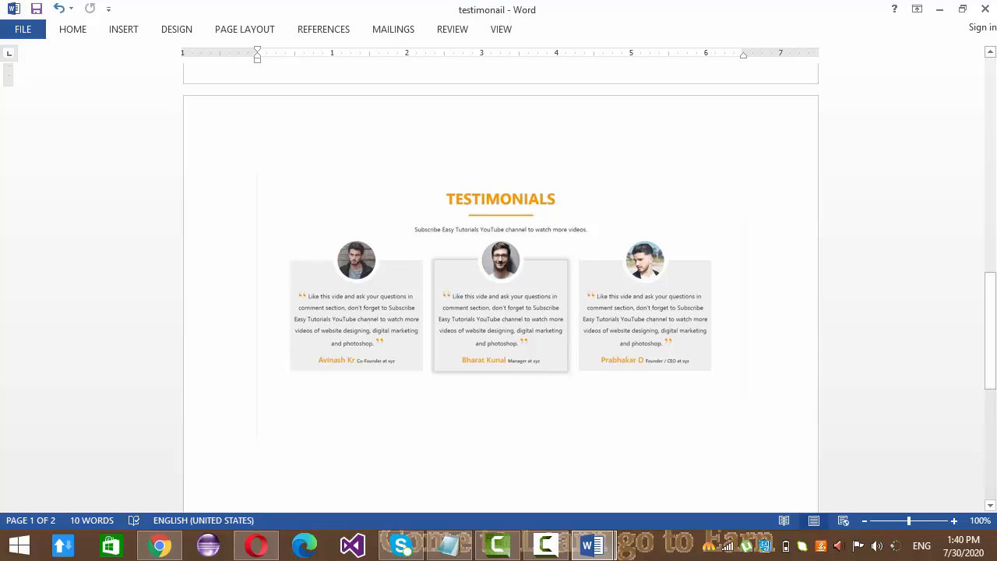
pyautogui.moveTo(992, 367); pyautogui.dragTo(982, 149)
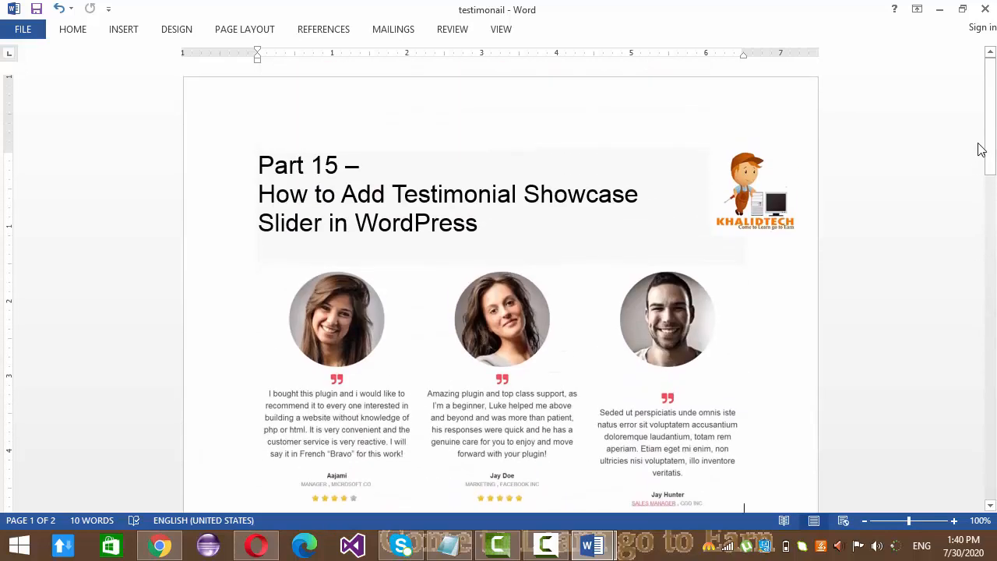
pyautogui.click(544, 548)
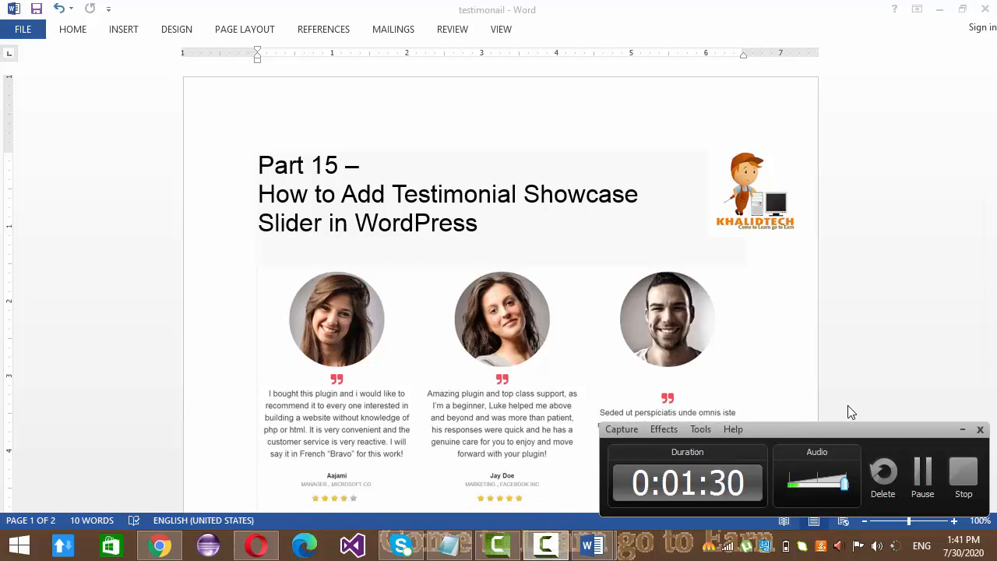
pyautogui.click(963, 429)
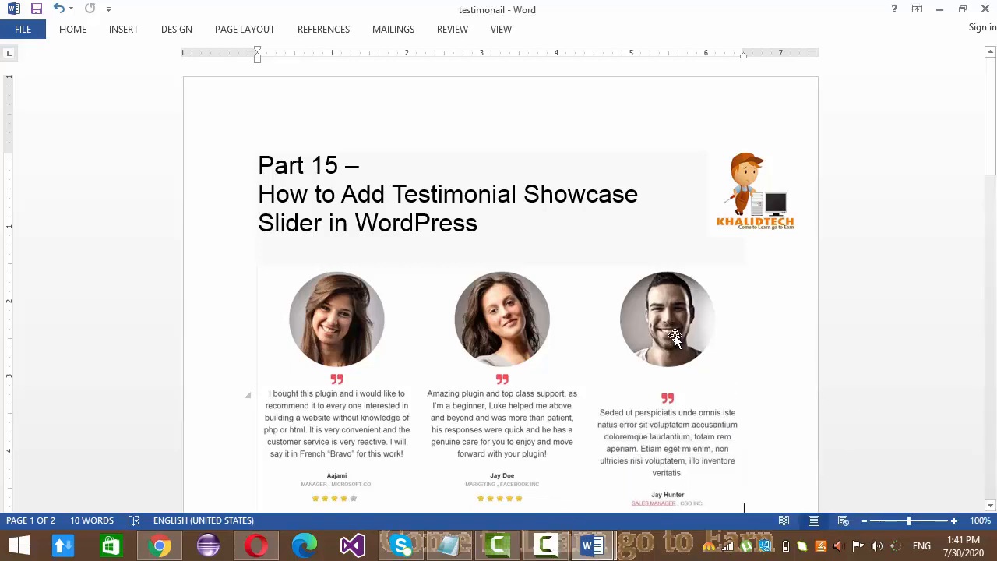
# Switch to Chrome and look over the content of the KhalidTech home page.
pyautogui.click(159, 545)
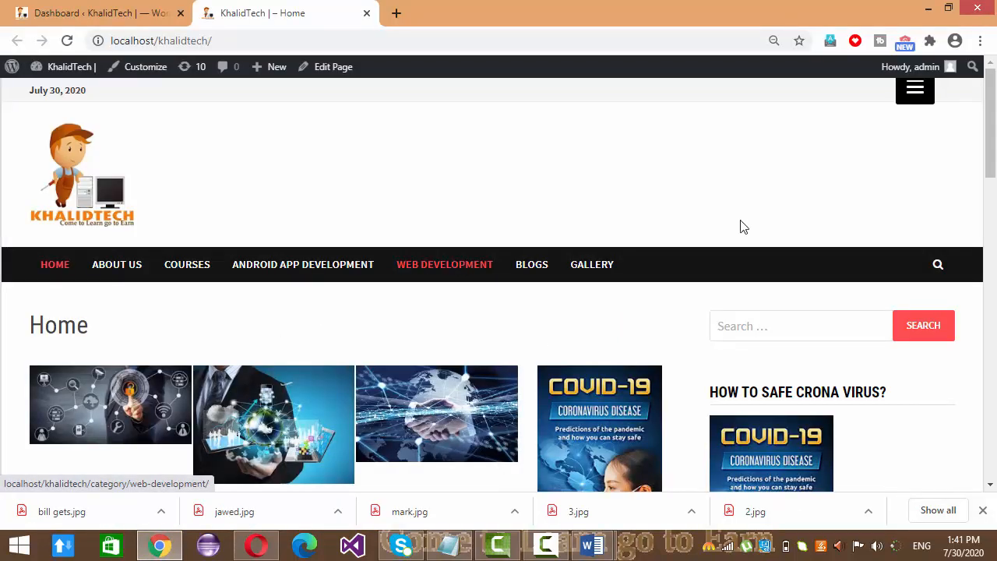
pyautogui.click(995, 290)
pyautogui.moveTo(996, 291); pyautogui.dragTo(996, 115)
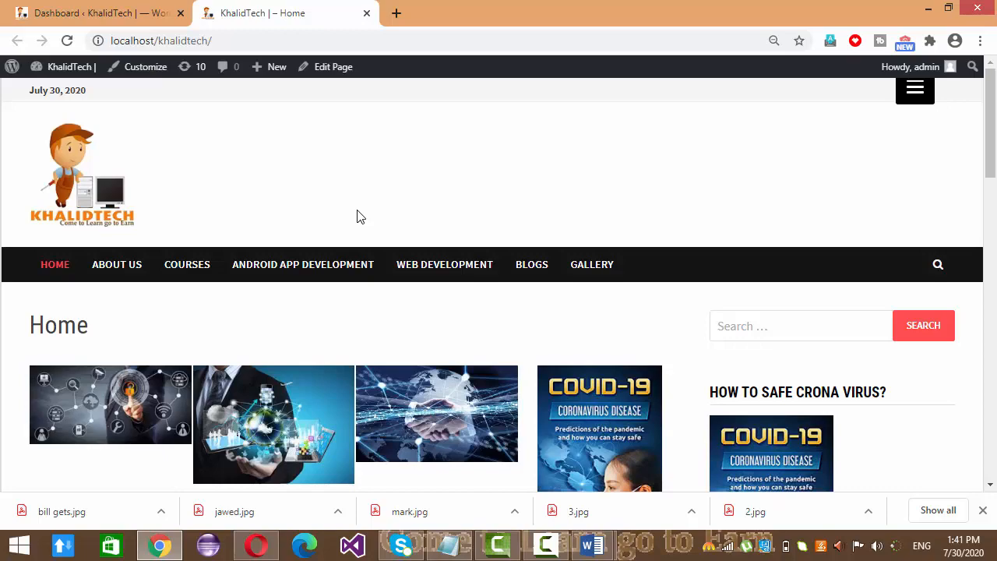
pyautogui.scroll(-3, 991, 160)
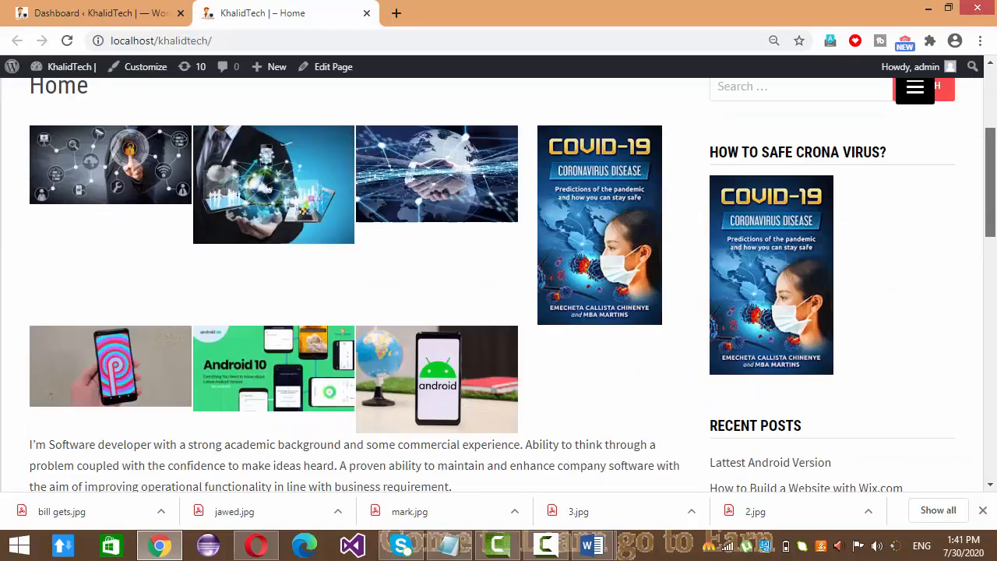
pyautogui.scroll(5, 863, 125)
# Open the page for adding new plugins from the WordPress dashboard and start a plugin search.
pyautogui.click(43, 11)
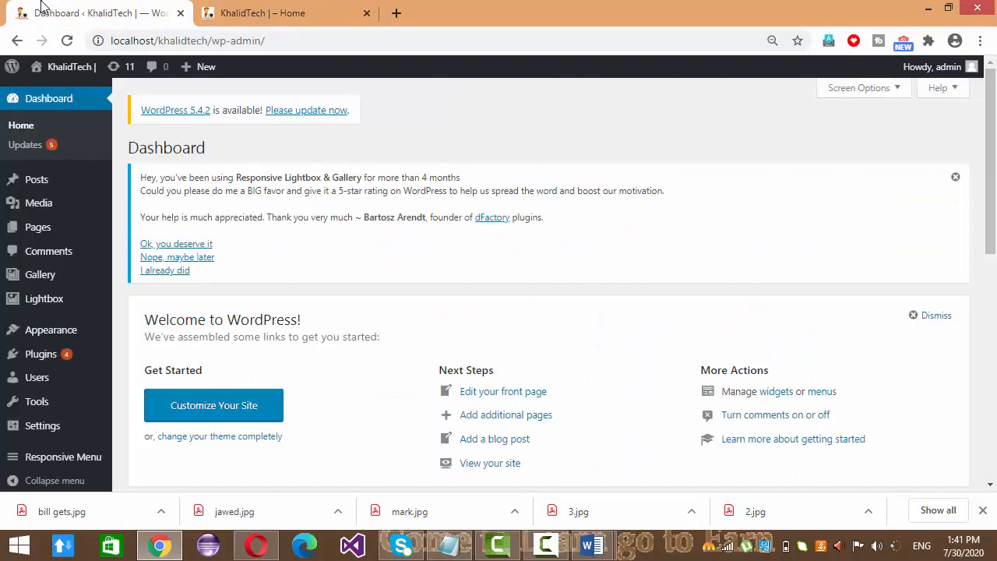
pyautogui.moveTo(48, 376)
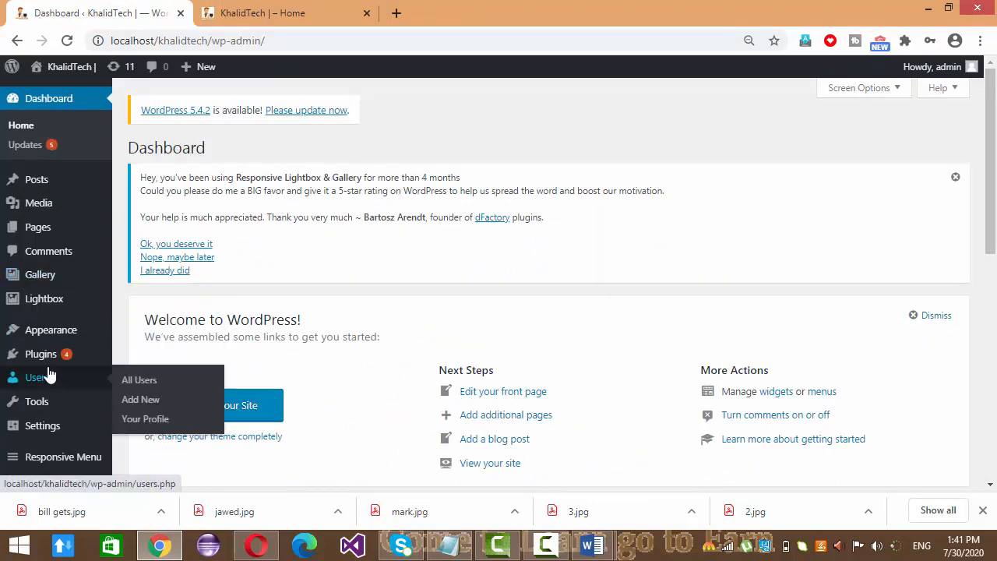
pyautogui.moveTo(80, 354)
pyautogui.click(149, 360)
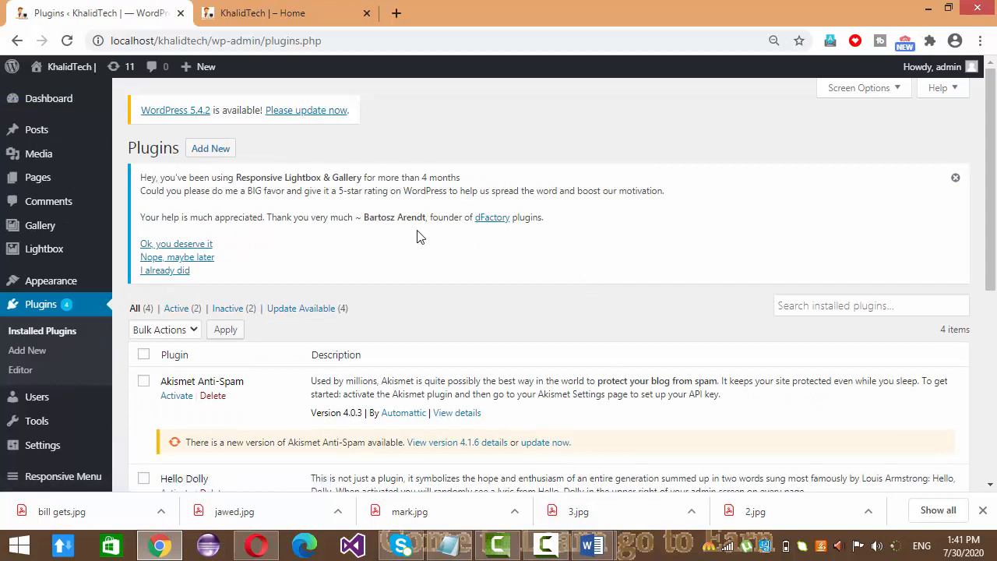
pyautogui.click(213, 150)
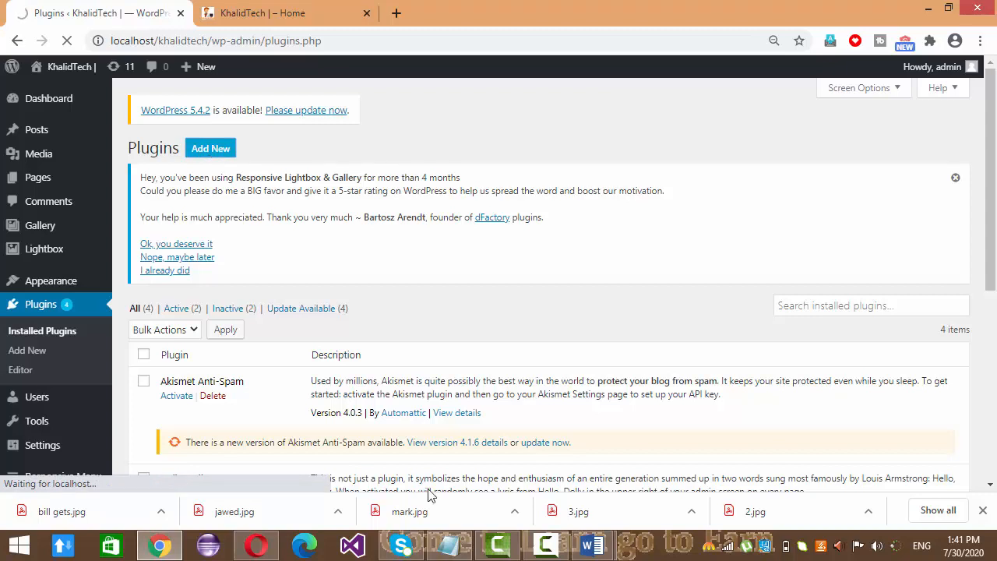
pyautogui.click(545, 545)
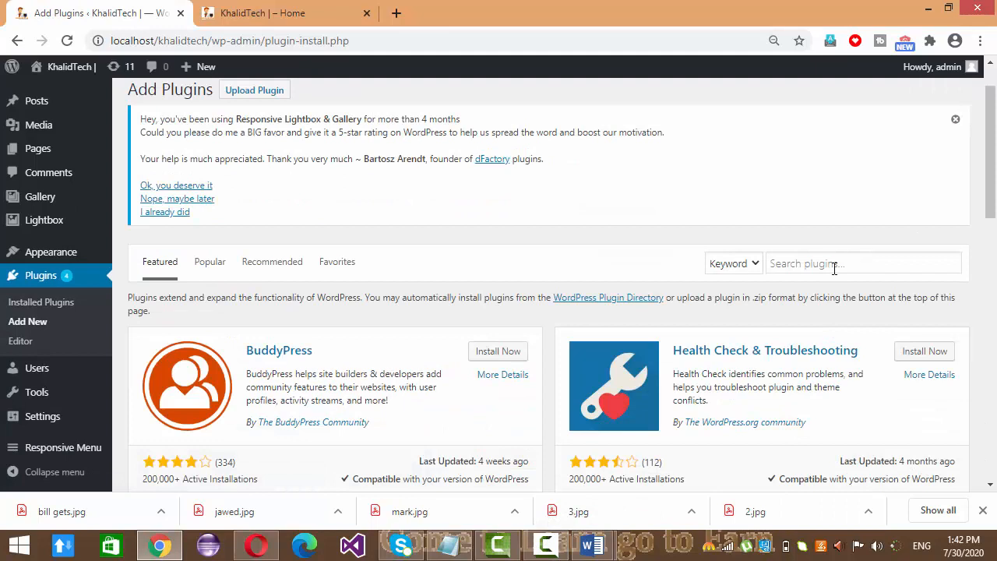
pyautogui.click(816, 265)
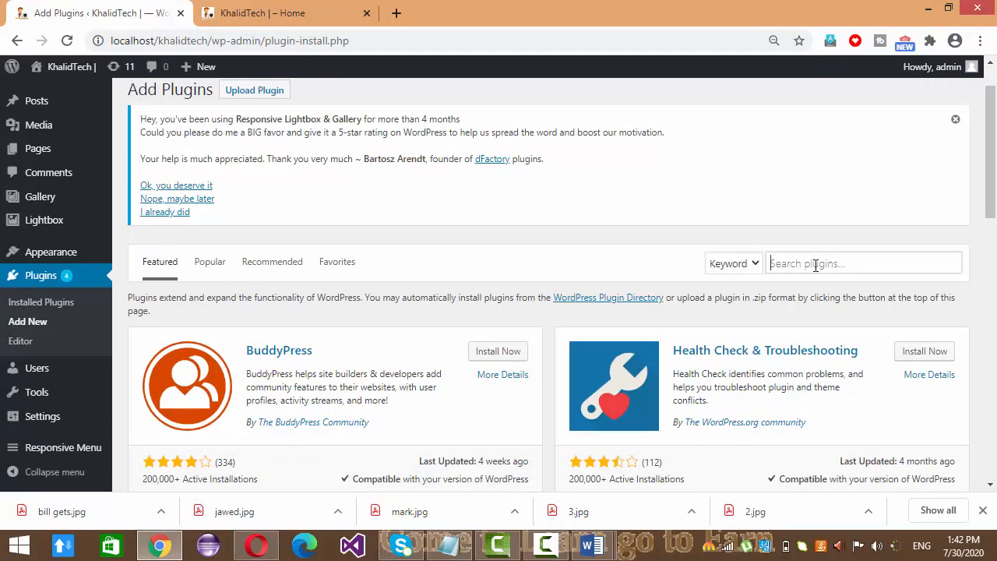
pyautogui.write('si pl')
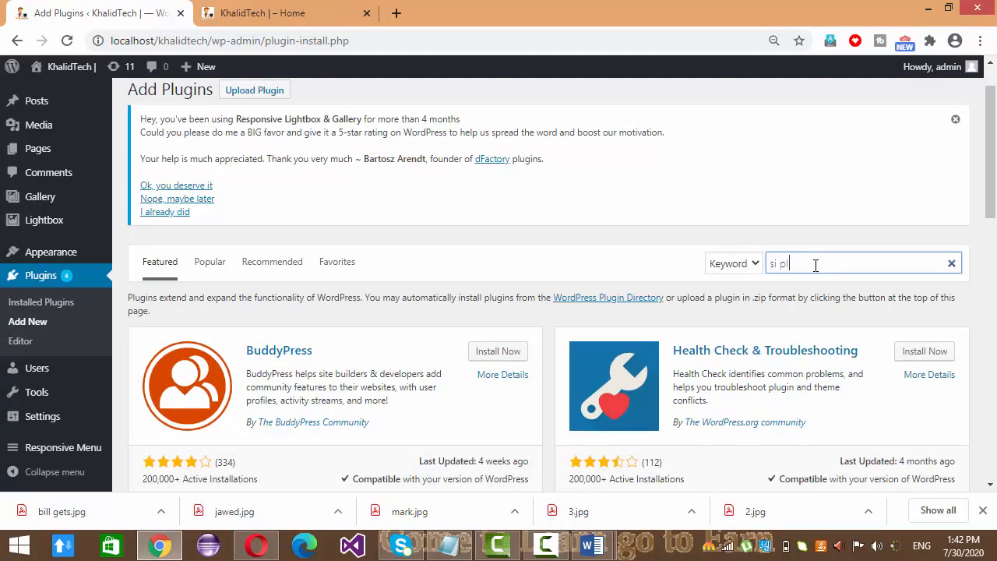
pyautogui.press('BackSpace')
pyautogui.press('BackSpace')
pyautogui.write('mple')
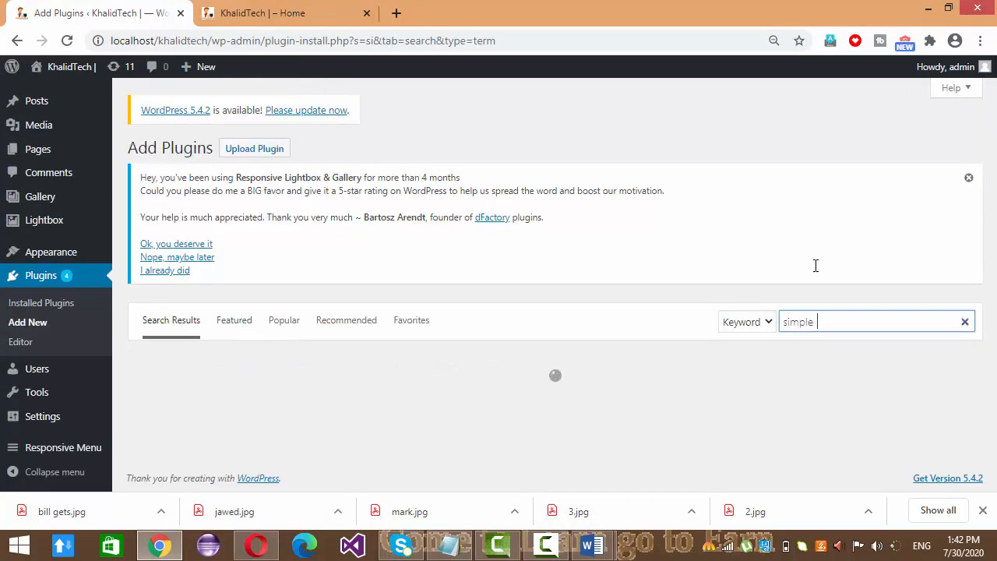
pyautogui.hotkey('ctrl', 'a')
pyautogui.press('BackSpace')
# Search the plugin directory for the keyword "testimonial showcase".
pyautogui.write('testimo')
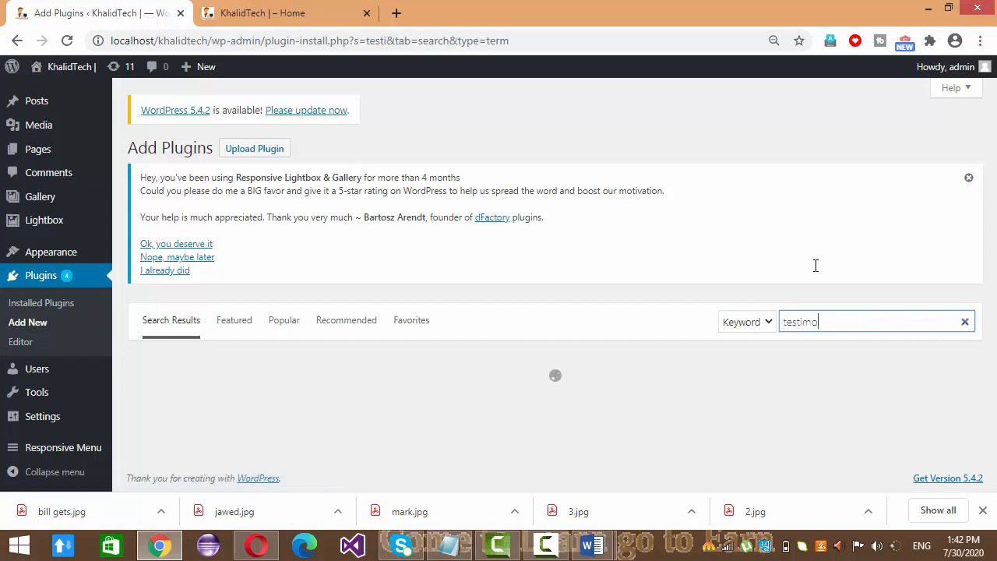
pyautogui.write('nial shopw')
pyautogui.press('BackSpace')
pyautogui.press('BackSpace')
pyautogui.write('wxase')
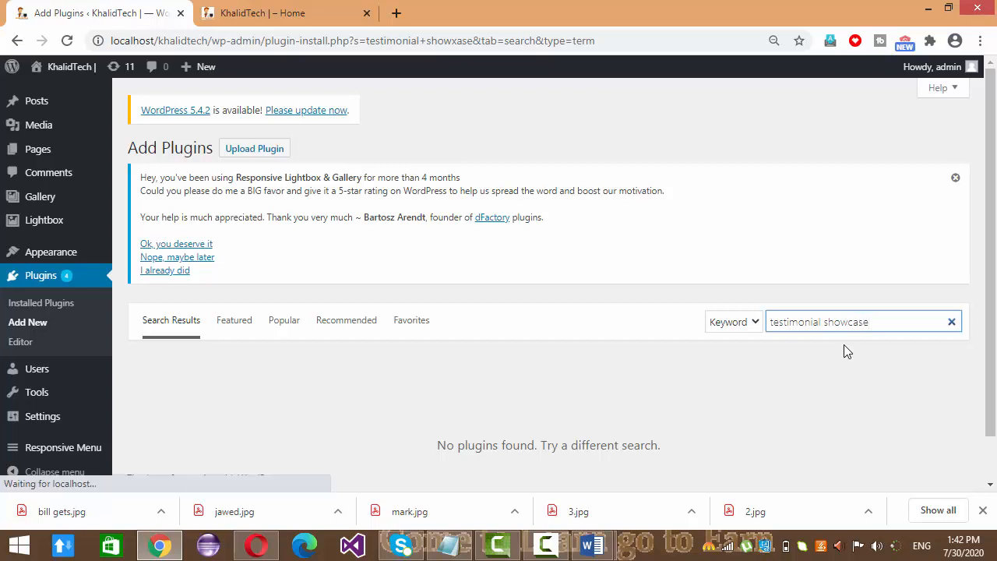
pyautogui.click(547, 547)
pyautogui.click(922, 476)
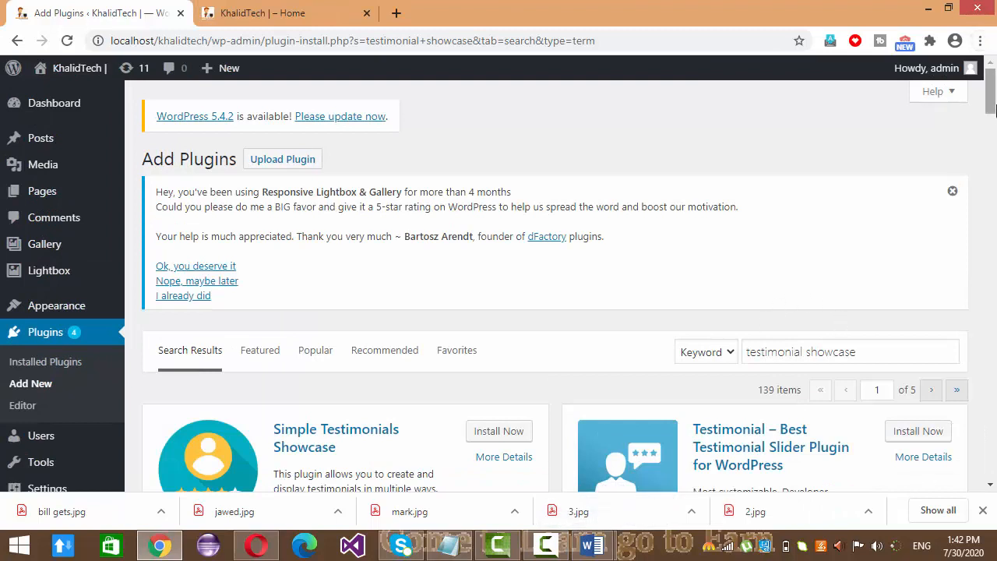
# Install and activate the Simple Testimonials Showcase plugin by PressTigers.
pyautogui.moveTo(994, 110); pyautogui.dragTo(995, 137)
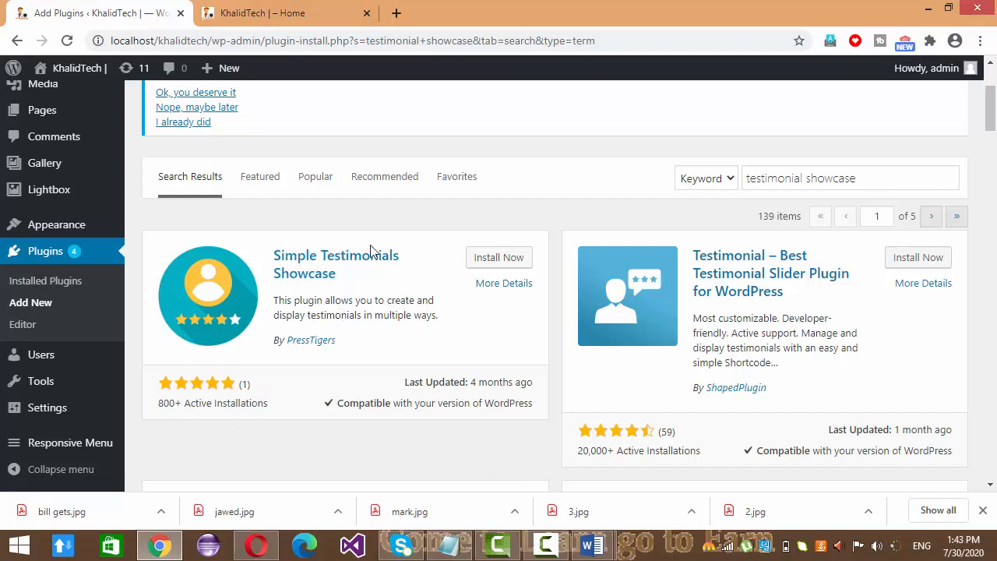
pyautogui.click(496, 263)
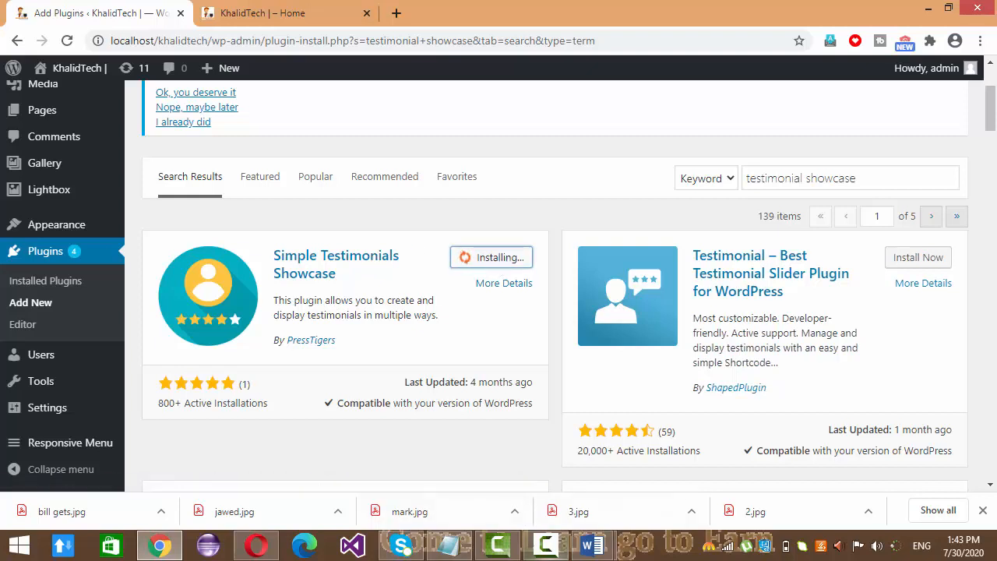
pyautogui.click(545, 545)
pyautogui.click(925, 481)
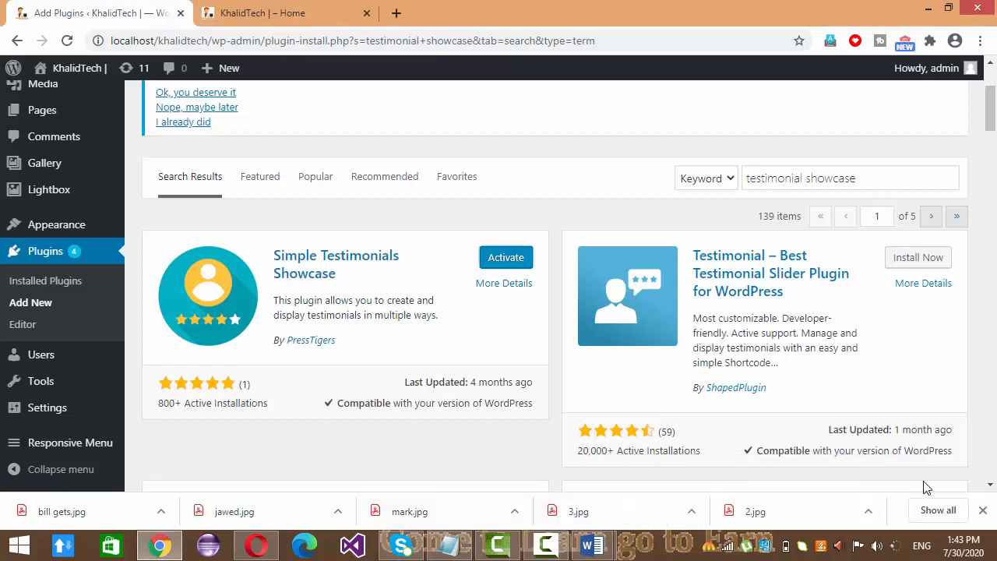
pyautogui.click(546, 545)
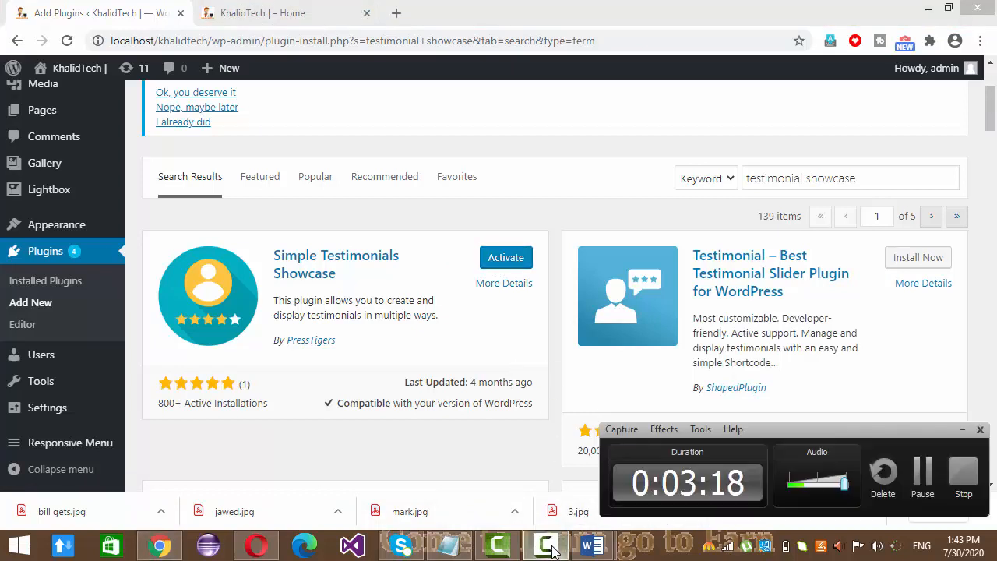
pyautogui.click(963, 430)
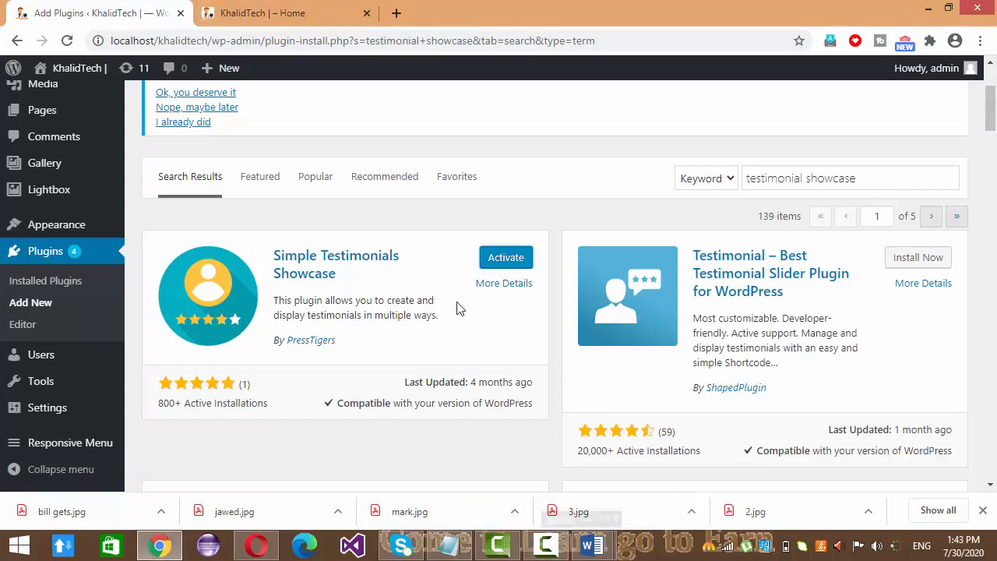
pyautogui.click(514, 264)
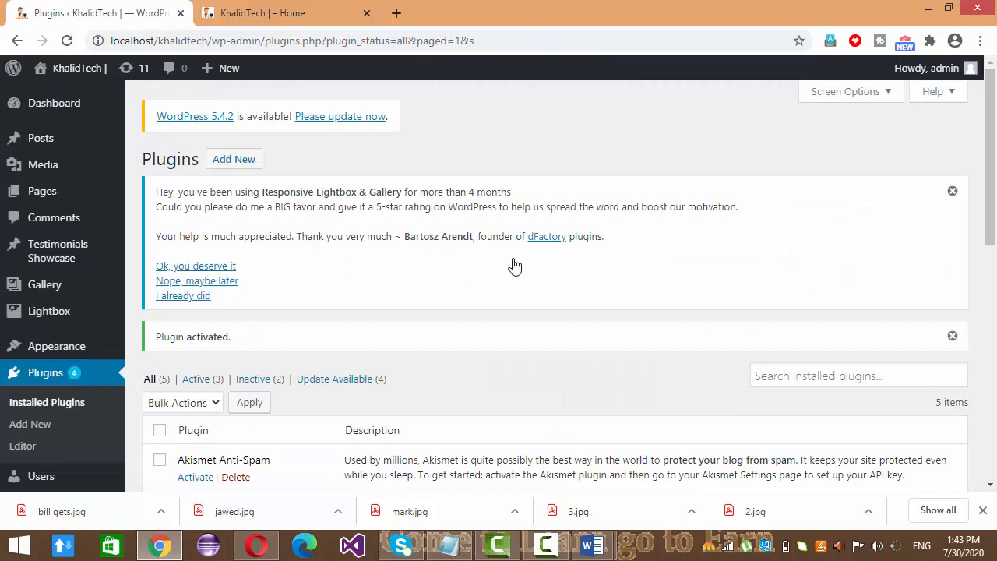
# Start a new testimonial in Testimonials Showcase and switch to the "data" document in Word.
pyautogui.moveTo(51, 248)
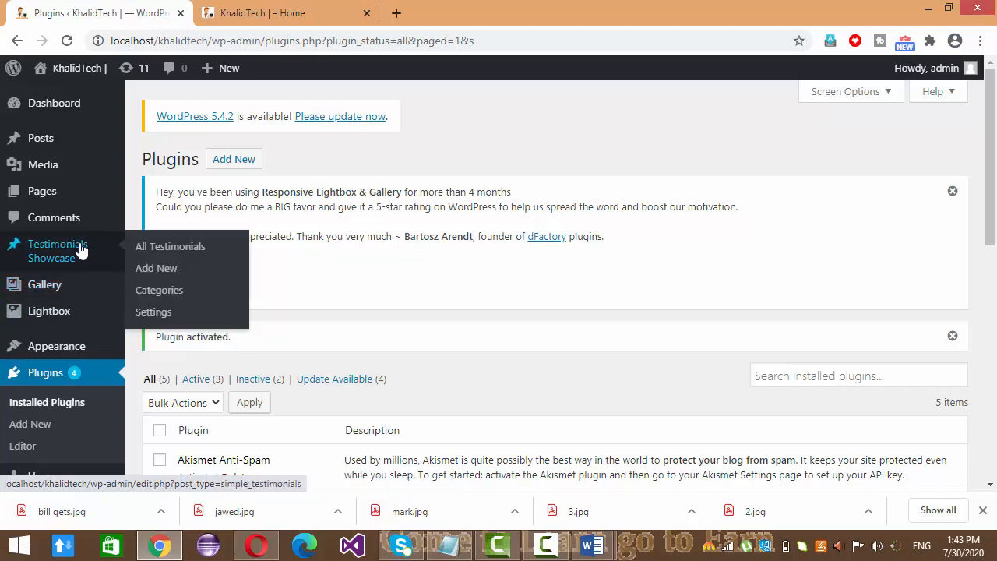
pyautogui.click(156, 272)
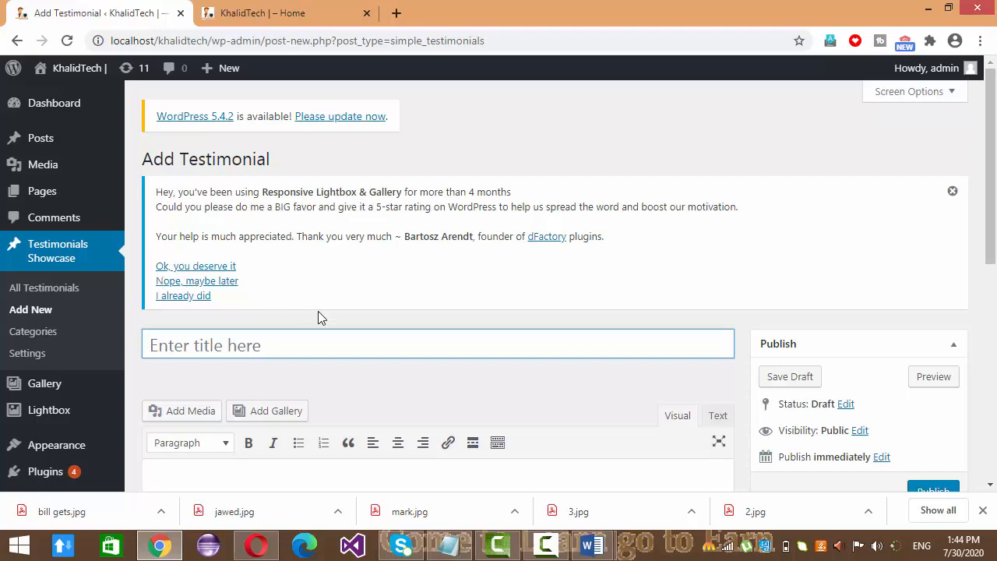
pyautogui.hotkey('alt', 'Tab')
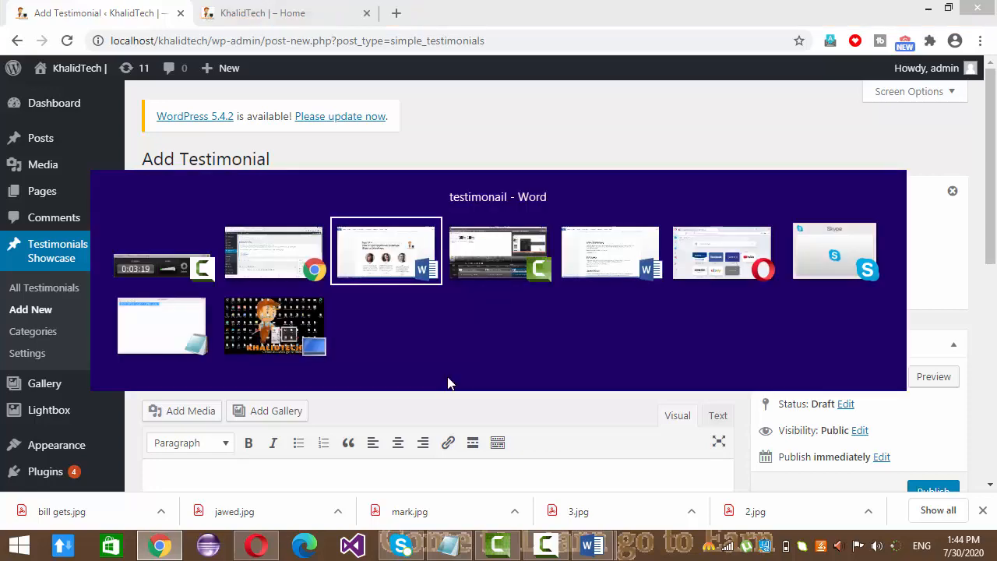
pyautogui.hotkey('alt', 'Tab')
pyautogui.hotkey('alt', 'Tab')
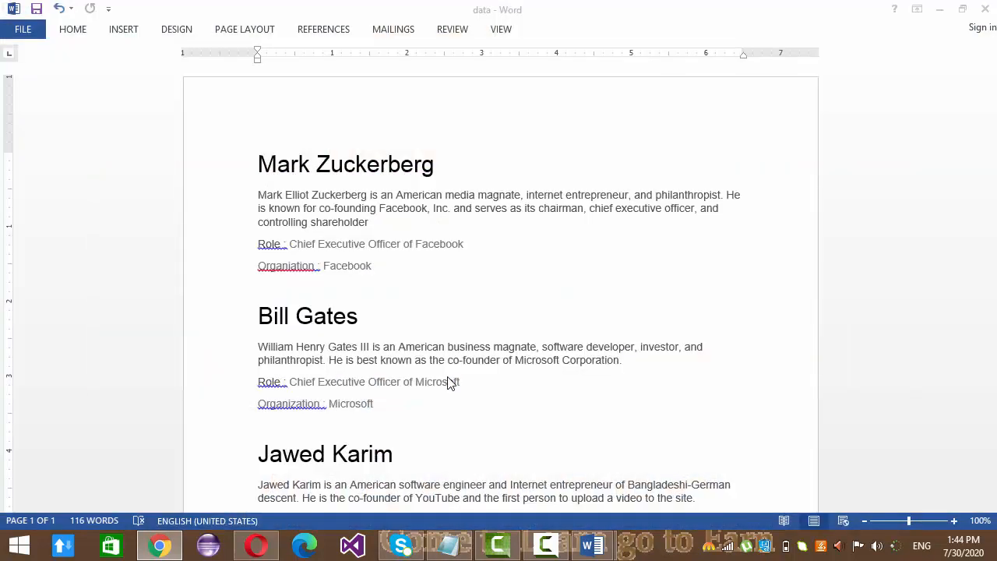
# Copy the heading "Mark Zuckerberg" from the Word document into the title of the new testimonial in Chrome.
pyautogui.click(319, 158)
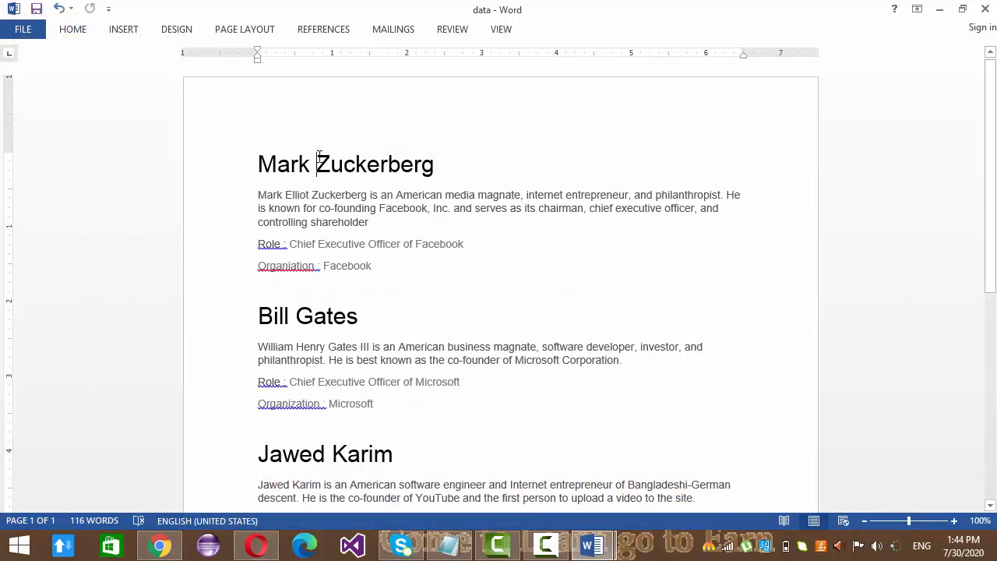
pyautogui.moveTo(258, 165); pyautogui.dragTo(442, 150)
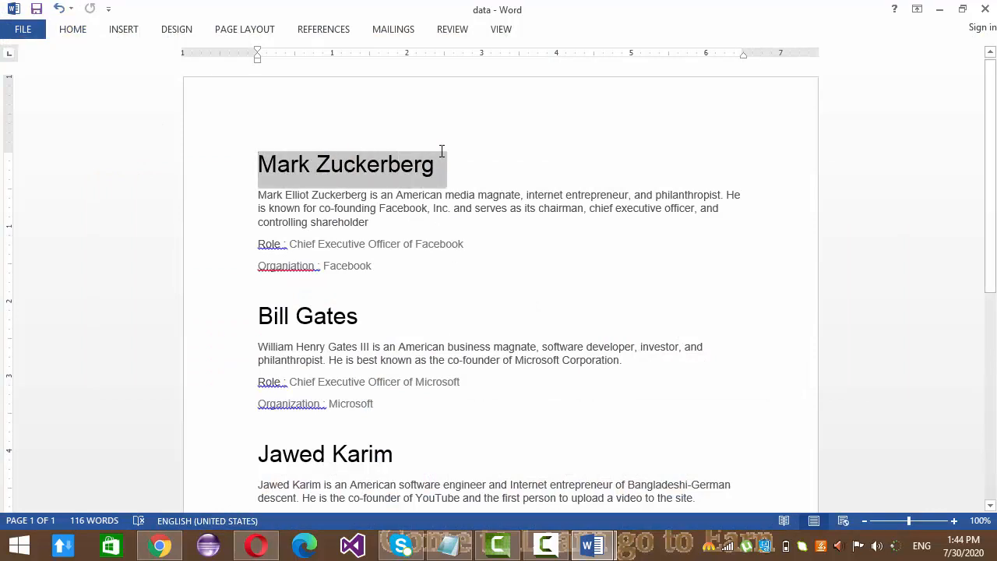
pyautogui.hotkey('ctrl', 'c')
pyautogui.hotkey('alt', 'Tab')
pyautogui.hotkey('alt', 'Tab')
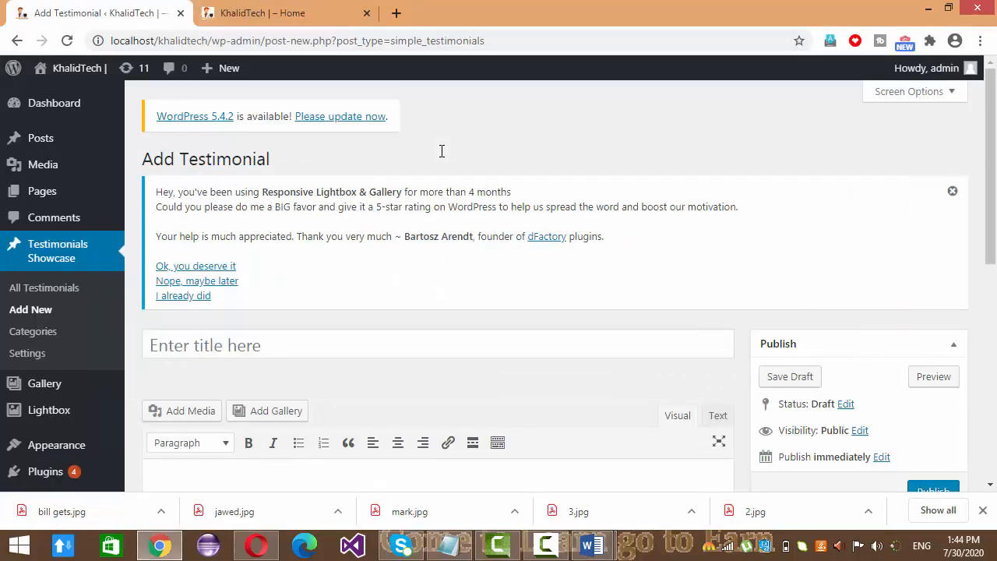
pyautogui.click(223, 342)
pyautogui.hotkey('ctrl', 'v')
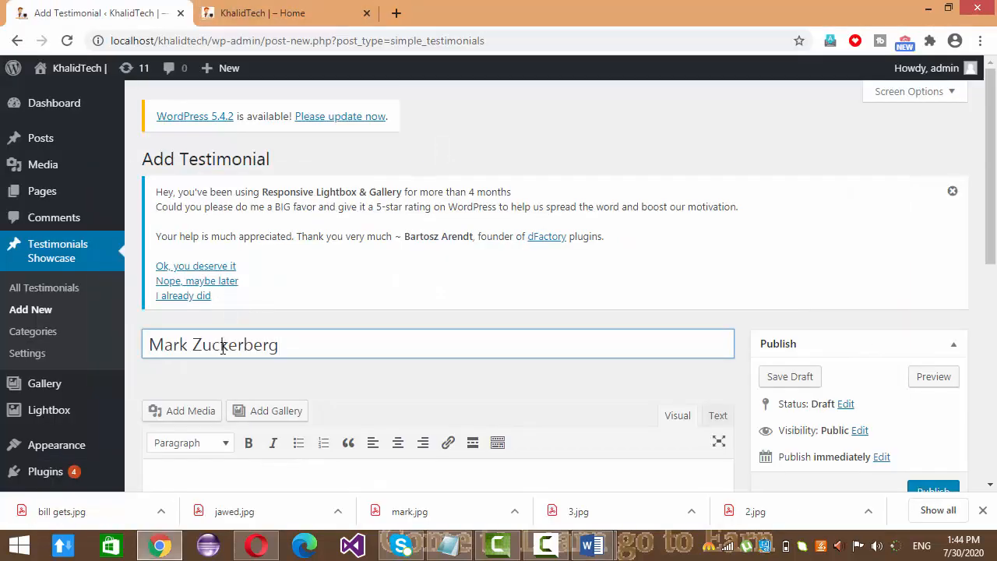
pyautogui.moveTo(995, 147); pyautogui.dragTo(994, 193)
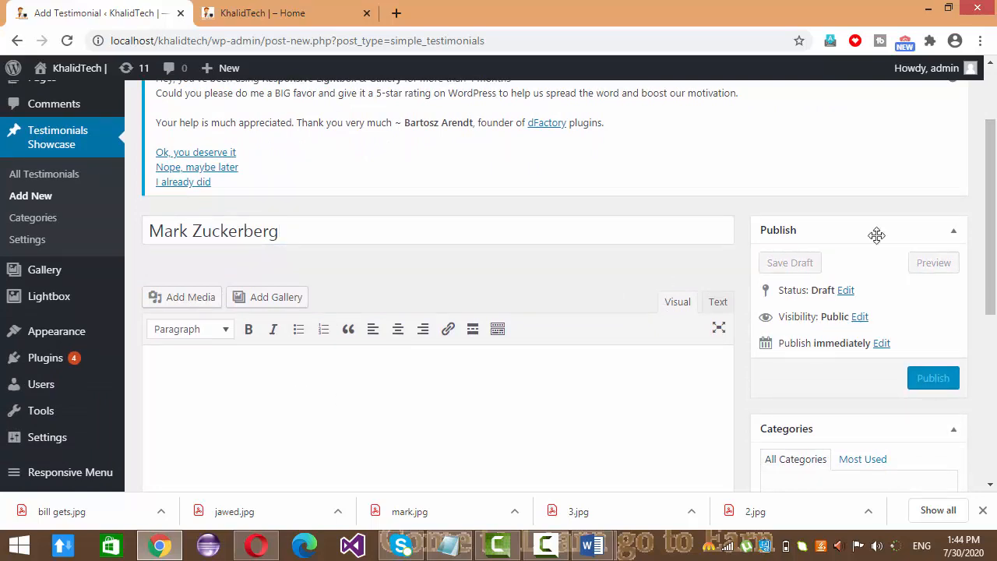
pyautogui.moveTo(994, 186); pyautogui.dragTo(996, 216)
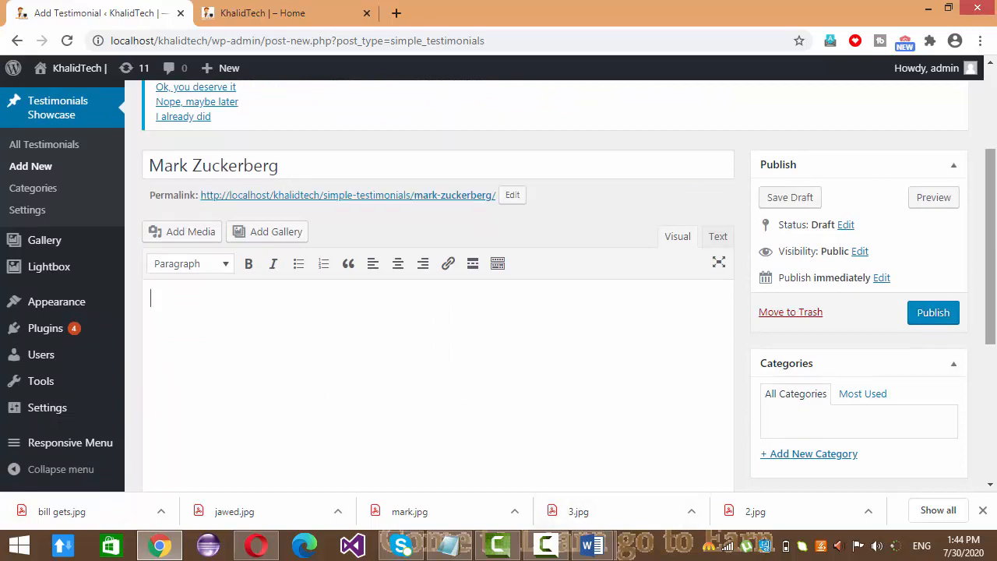
pyautogui.moveTo(993, 266); pyautogui.dragTo(996, 215)
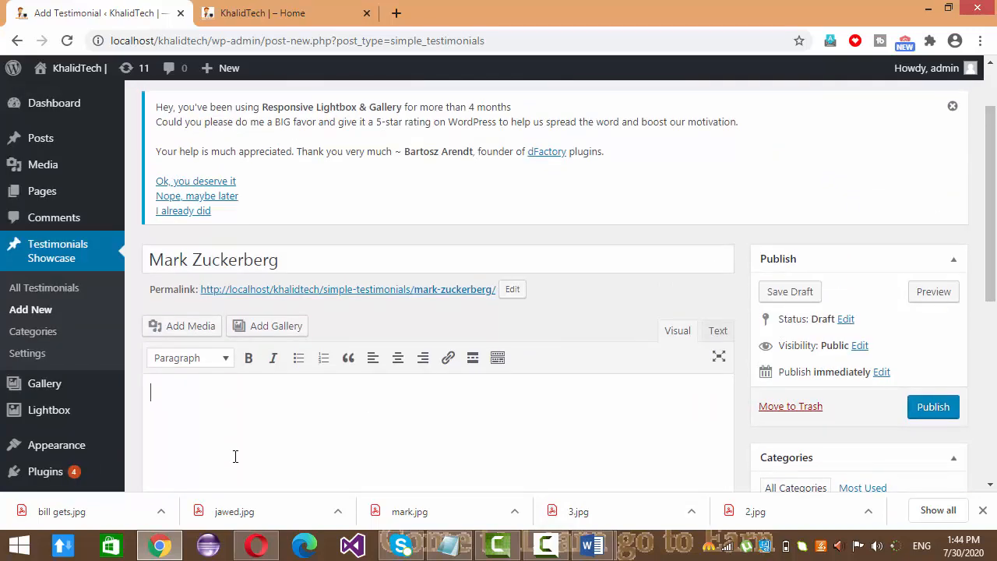
pyautogui.scroll(-2, 366, 298)
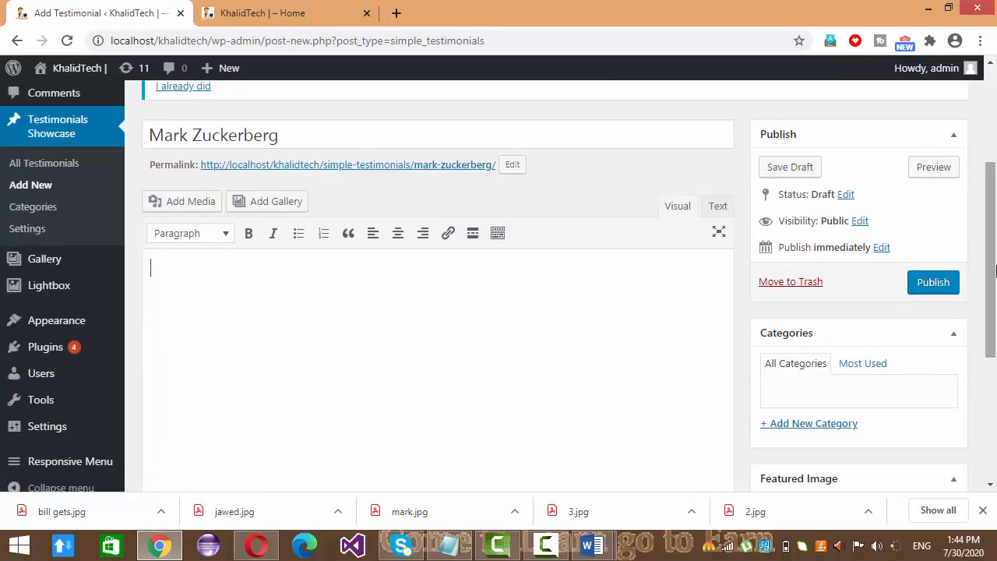
# Copy the biography paragraph under "Mark Zuckerberg" from the "data" document in Word into the testimonial's body in Chrome.
pyautogui.moveTo(576, 542)
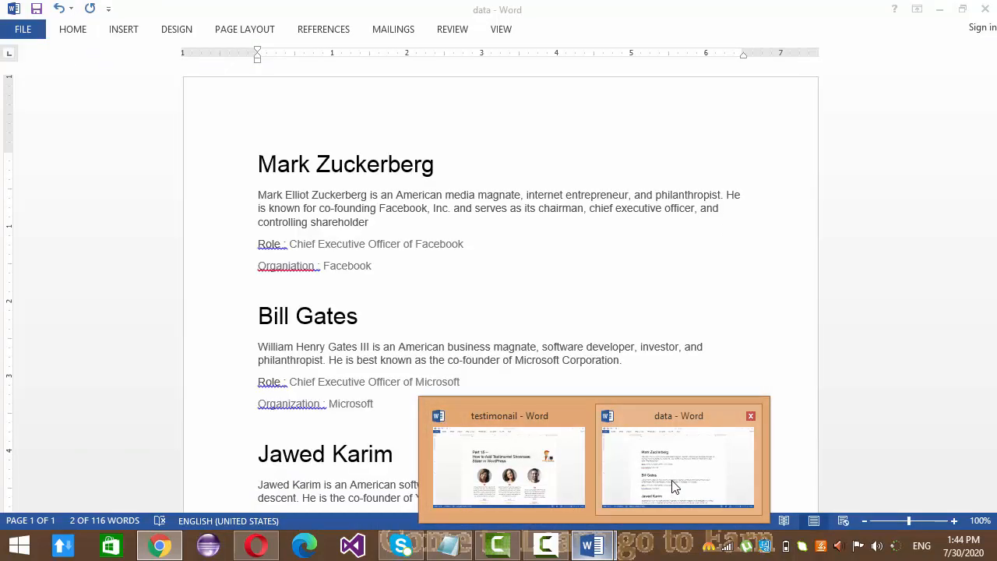
pyautogui.click(674, 487)
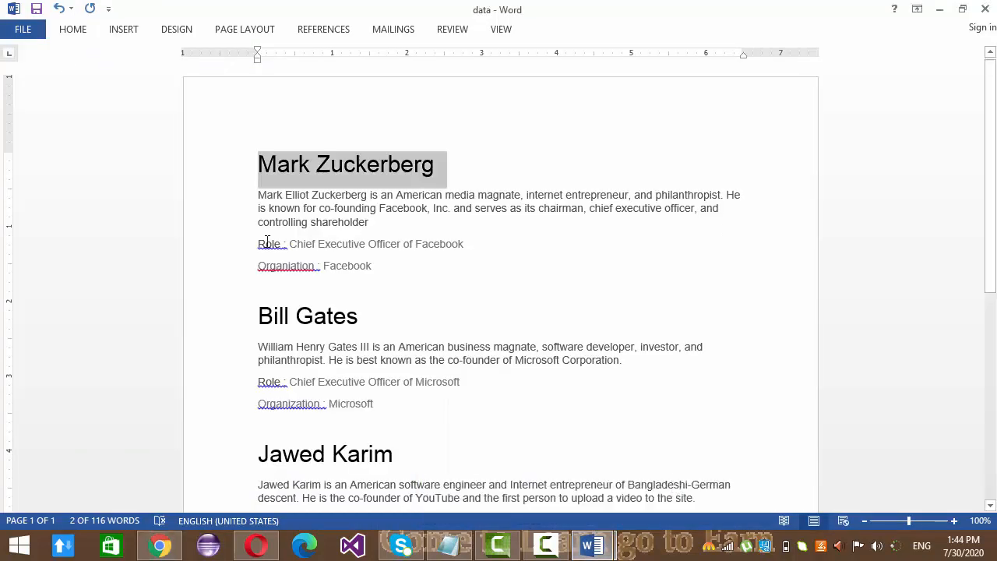
pyautogui.moveTo(259, 195); pyautogui.dragTo(371, 222)
pyautogui.hotkey('alt', 'Tab')
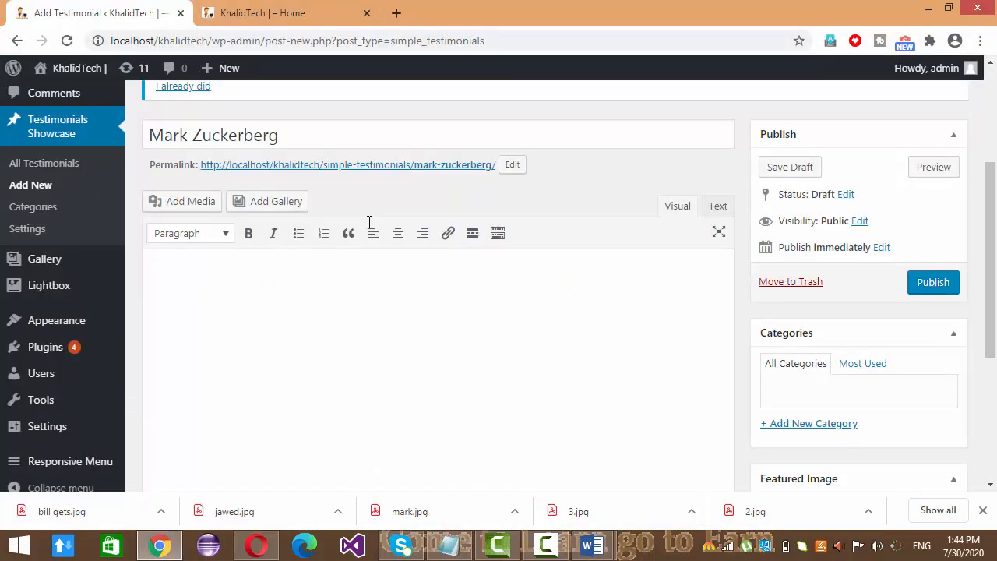
pyautogui.hotkey('ctrl', 'v')
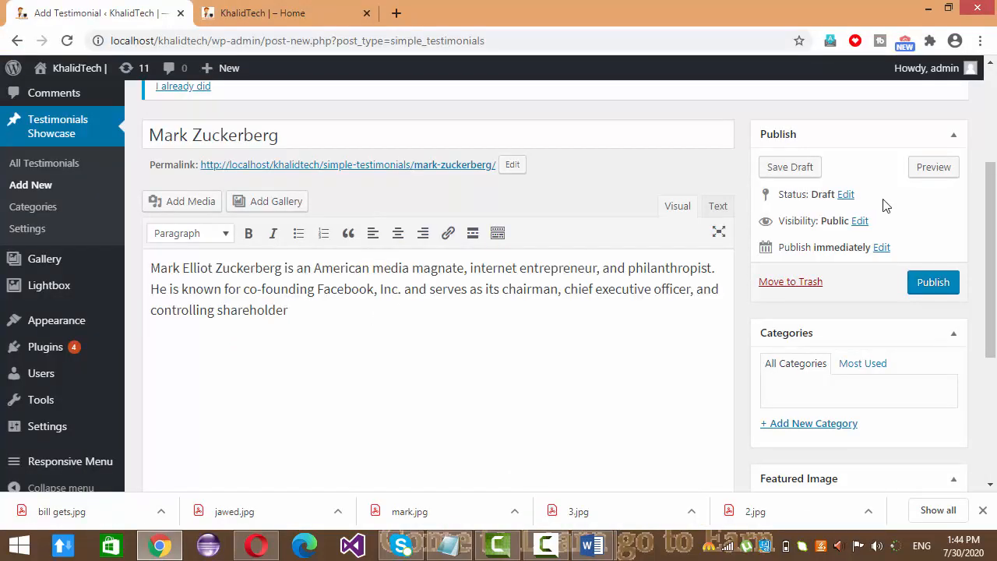
# Copy the role "Chief Executive Officer of Facebook" from the Word document into the testimonial's Role field in Chrome.
pyautogui.scroll(-5, 348, 300)
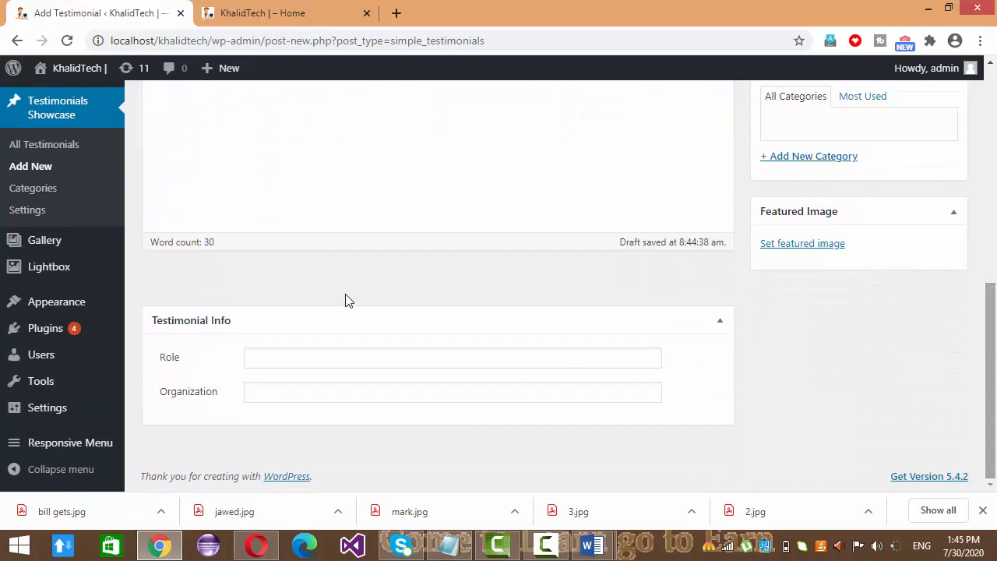
pyautogui.click(289, 358)
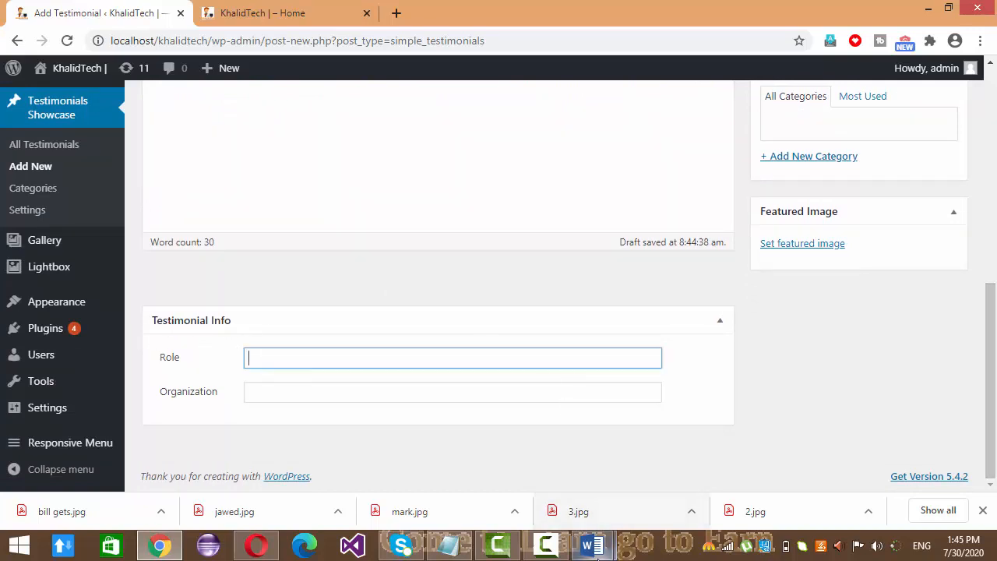
pyautogui.moveTo(594, 545)
pyautogui.click(684, 476)
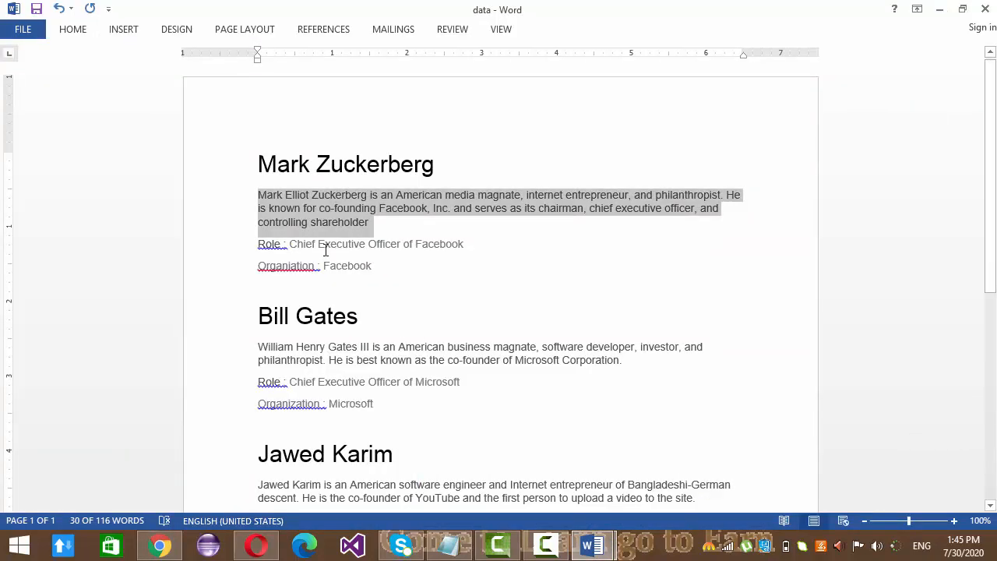
pyautogui.moveTo(289, 244); pyautogui.dragTo(469, 245)
pyautogui.hotkey('alt', 'Tab')
pyautogui.hotkey('ctrl', 'v')
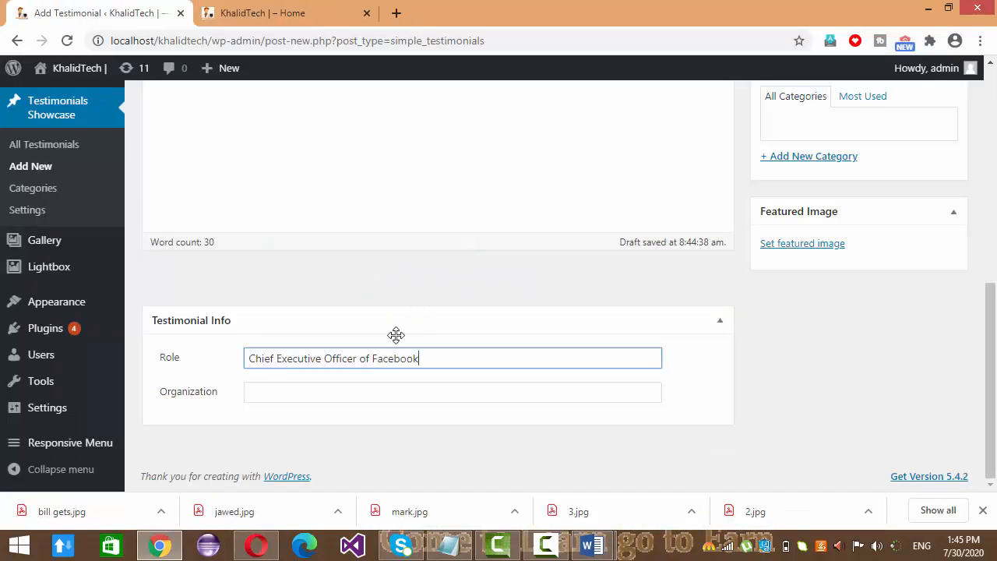
# Fill in the testimonial's Organization with "Facebook", copied from the end of the Role text.
pyautogui.click(309, 392)
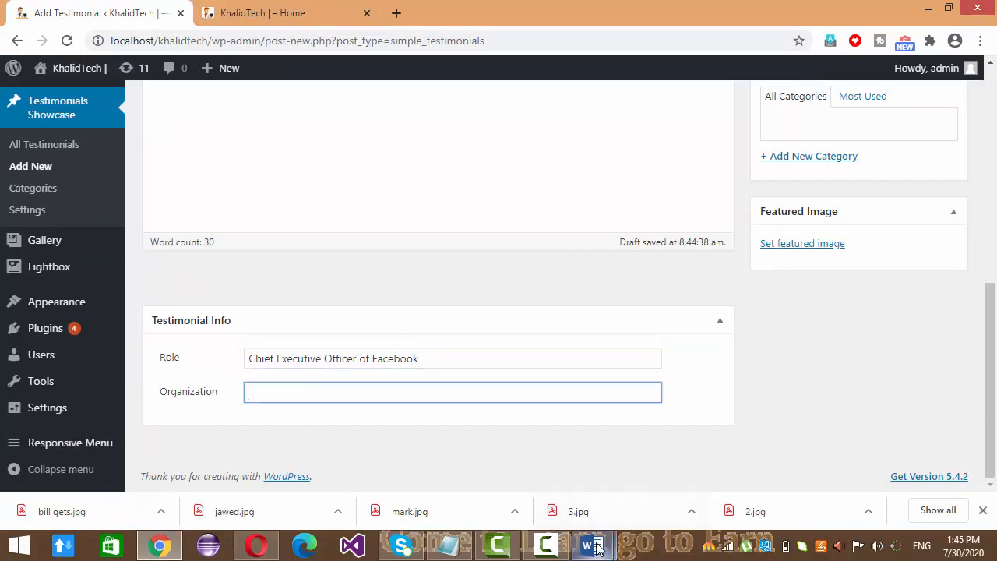
pyautogui.moveTo(431, 361); pyautogui.dragTo(372, 382)
pyautogui.hotkey('ctrl', 'c')
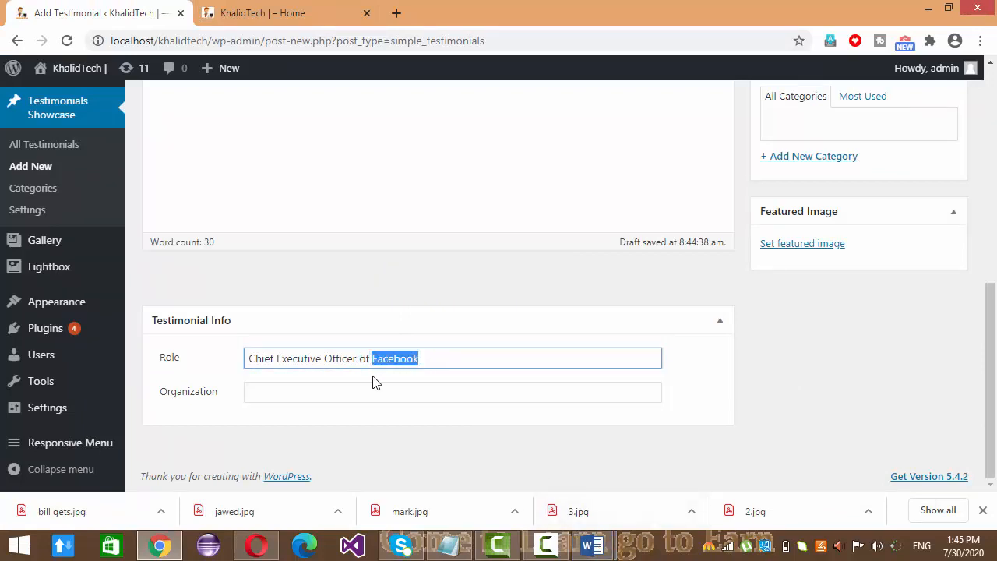
pyautogui.click(280, 398)
pyautogui.hotkey('ctrl', 'v')
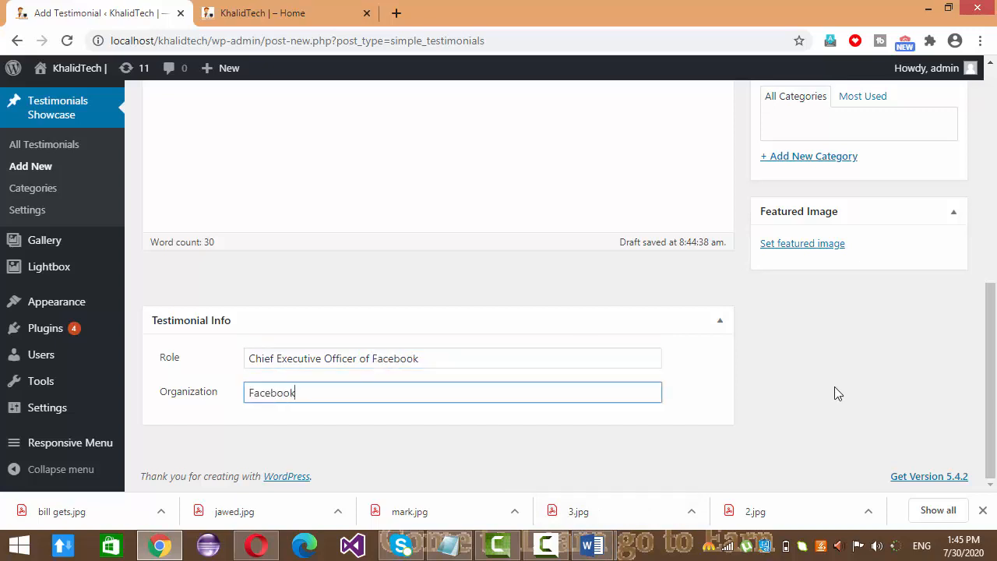
# Upload the "mark" image from the "wp" folder on the Desktop and set it as the testimonial's featured image.
pyautogui.moveTo(993, 352); pyautogui.dragTo(994, 290)
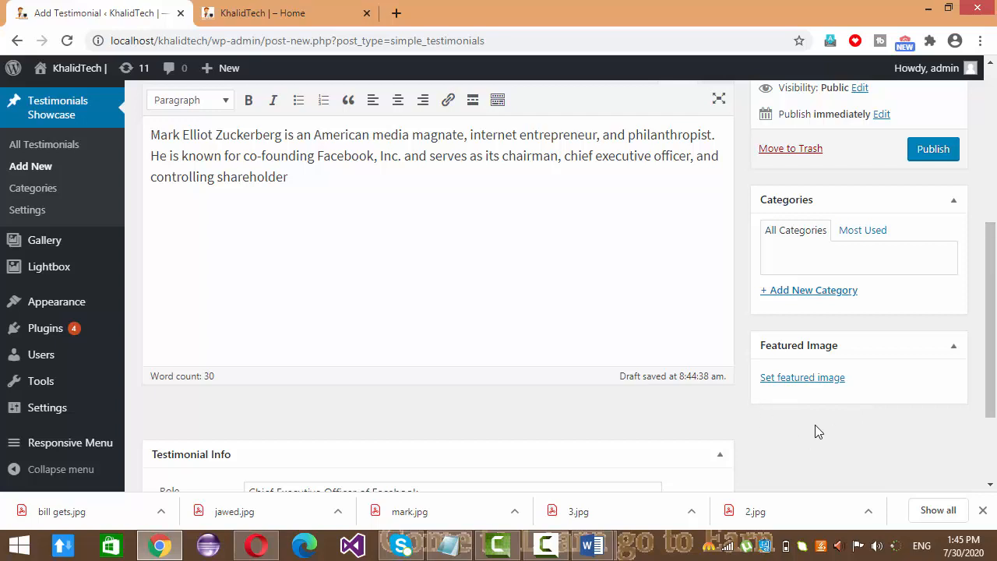
pyautogui.click(795, 378)
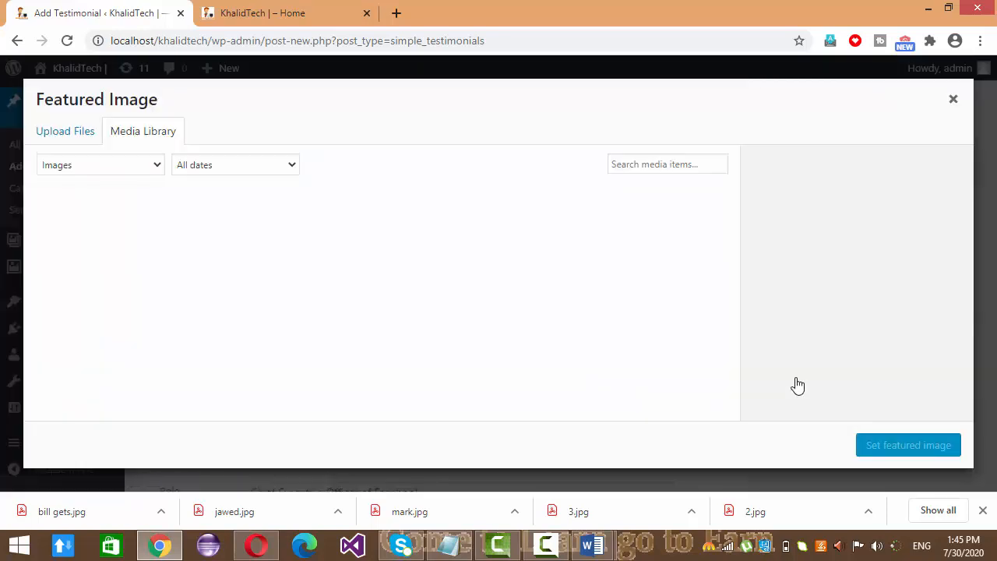
pyautogui.click(56, 132)
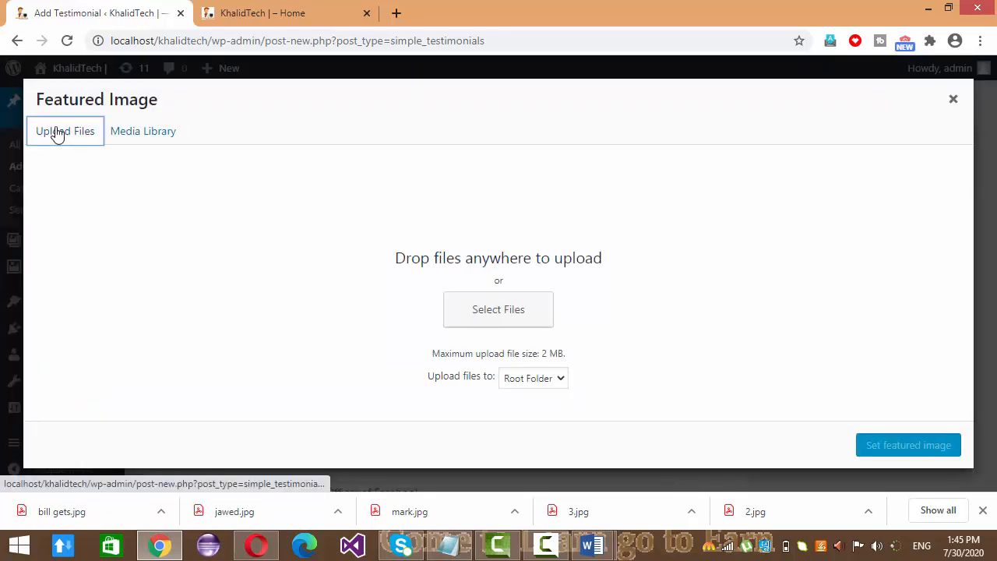
pyautogui.click(512, 305)
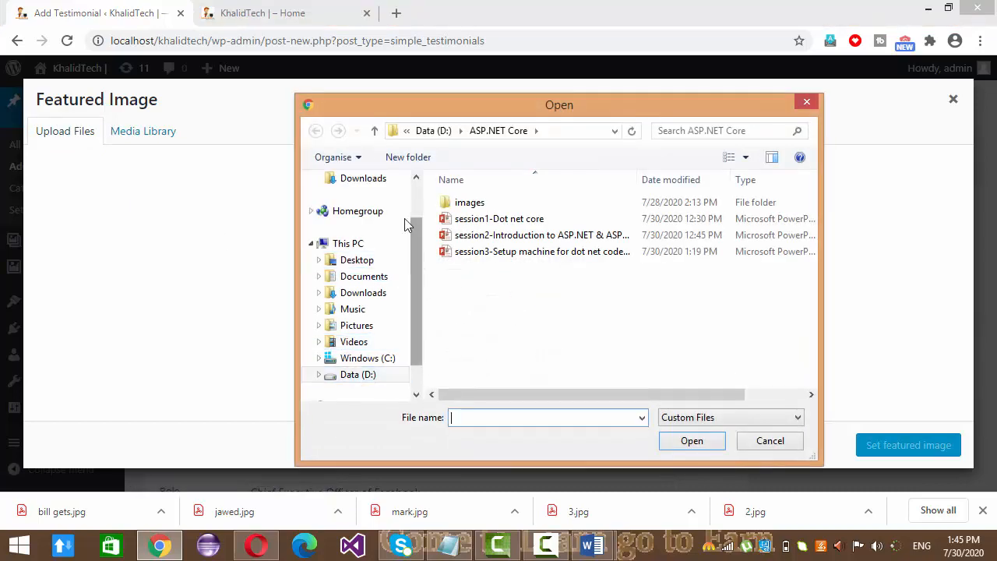
pyautogui.moveTo(413, 224); pyautogui.dragTo(414, 201)
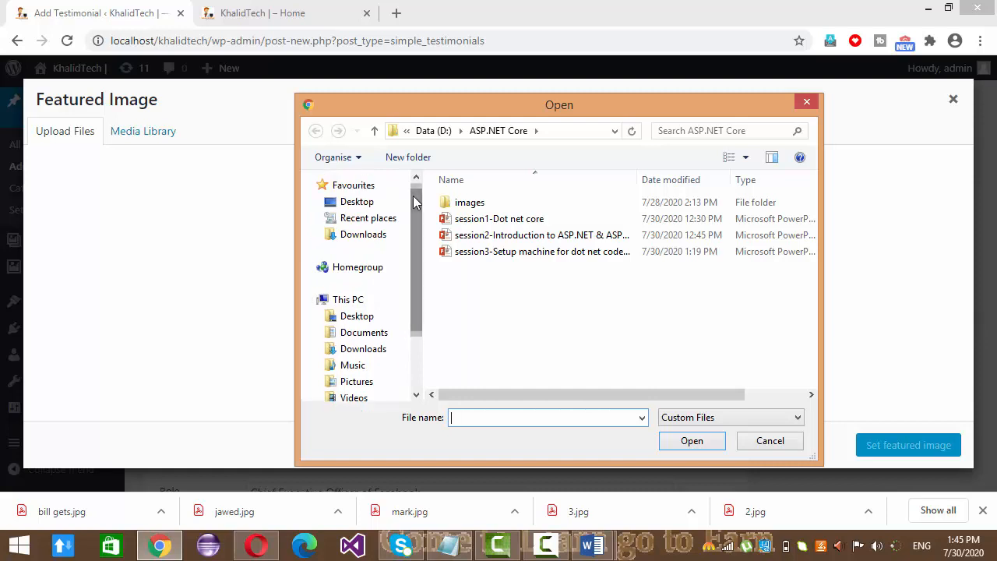
pyautogui.click(351, 203)
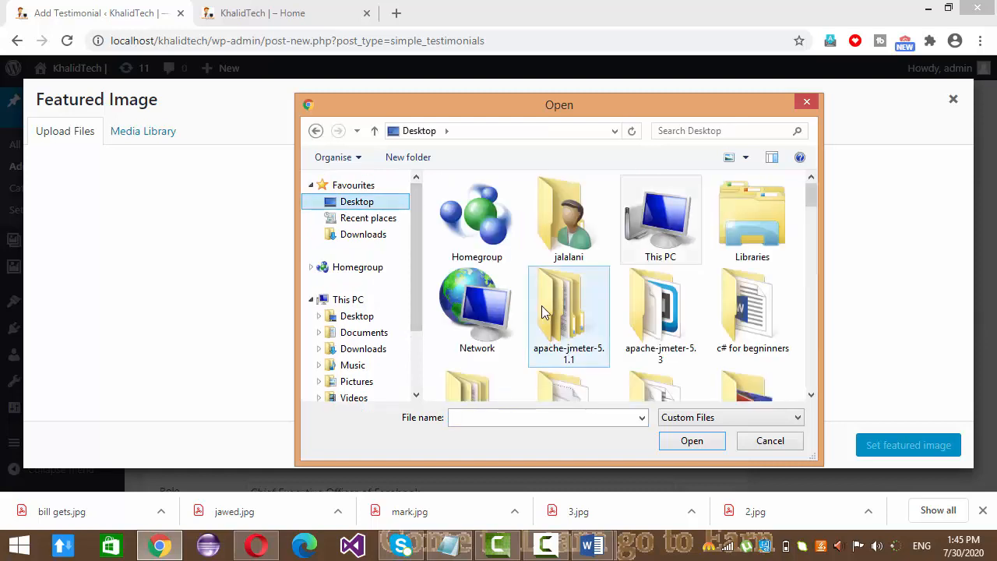
pyautogui.click(542, 312)
pyautogui.scroll(-3, 542, 305)
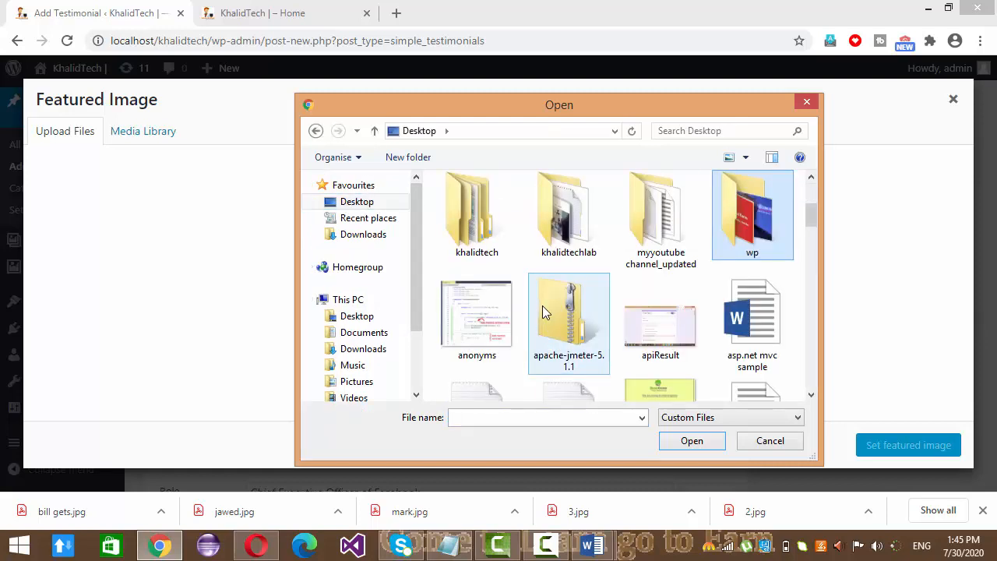
pyautogui.doubleClick(751, 247)
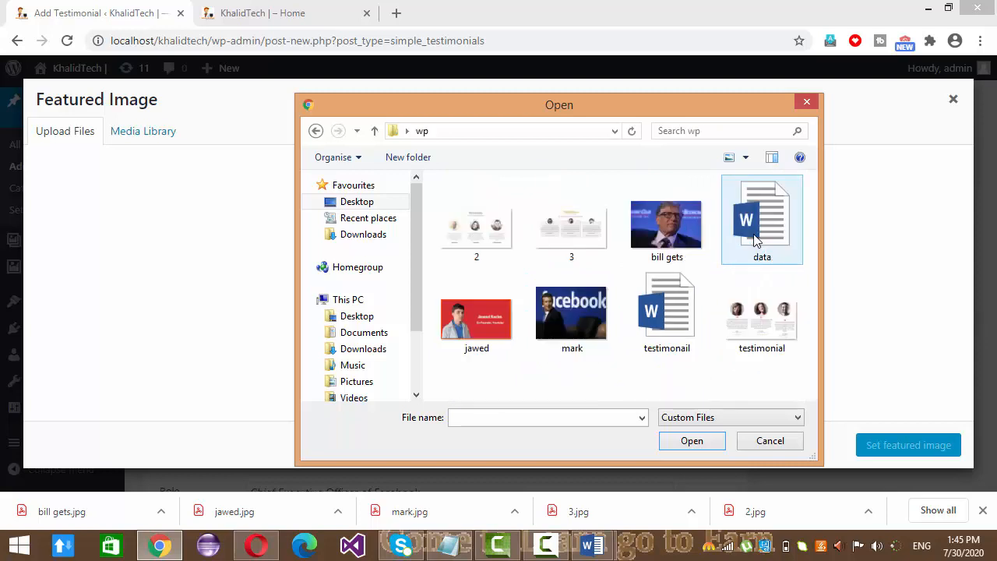
pyautogui.doubleClick(571, 312)
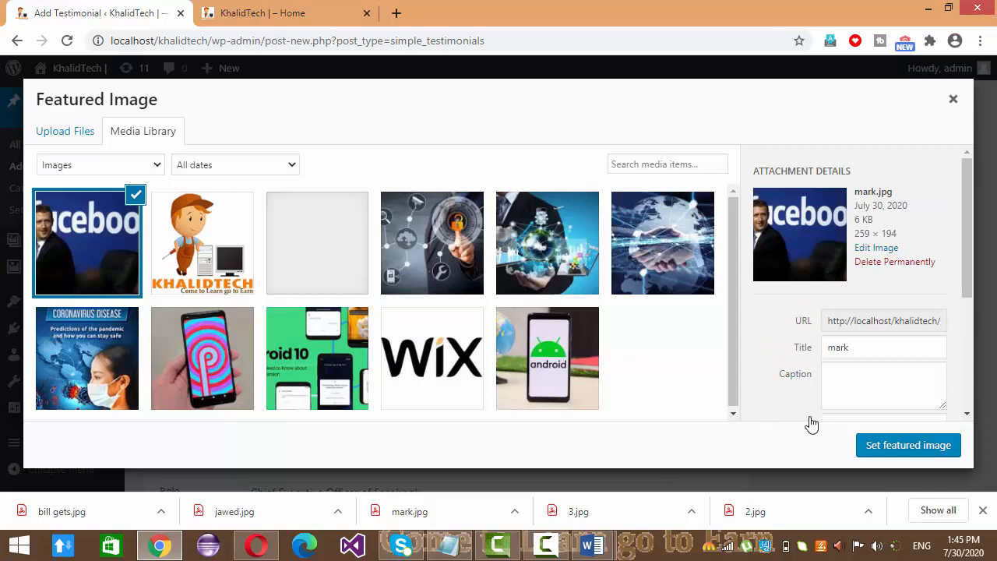
pyautogui.click(892, 449)
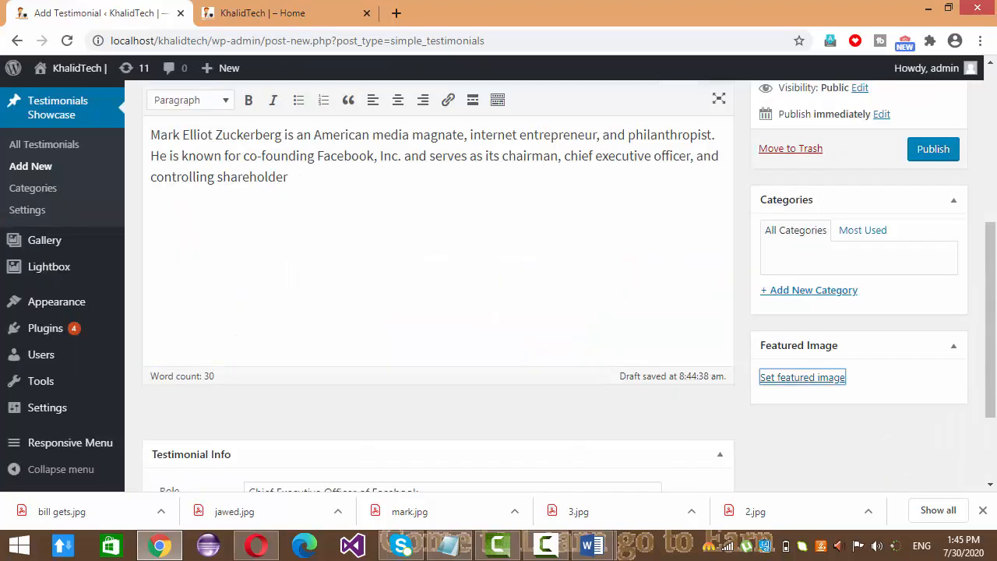
# Publish the Mark Zuckerberg testimonial and start a new testimonial.
pyautogui.scroll(-2, 995, 372)
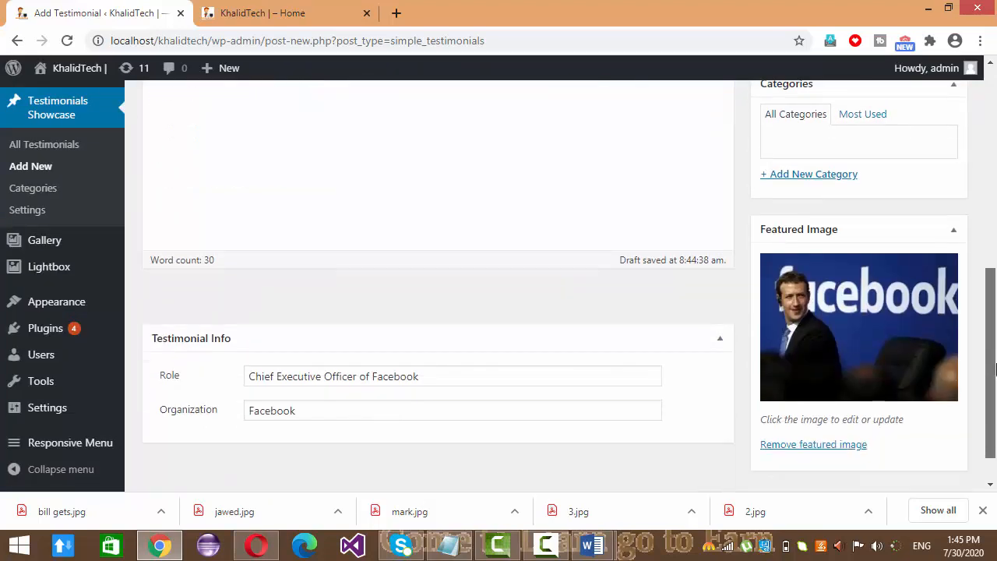
pyautogui.moveTo(994, 372); pyautogui.dragTo(992, 258)
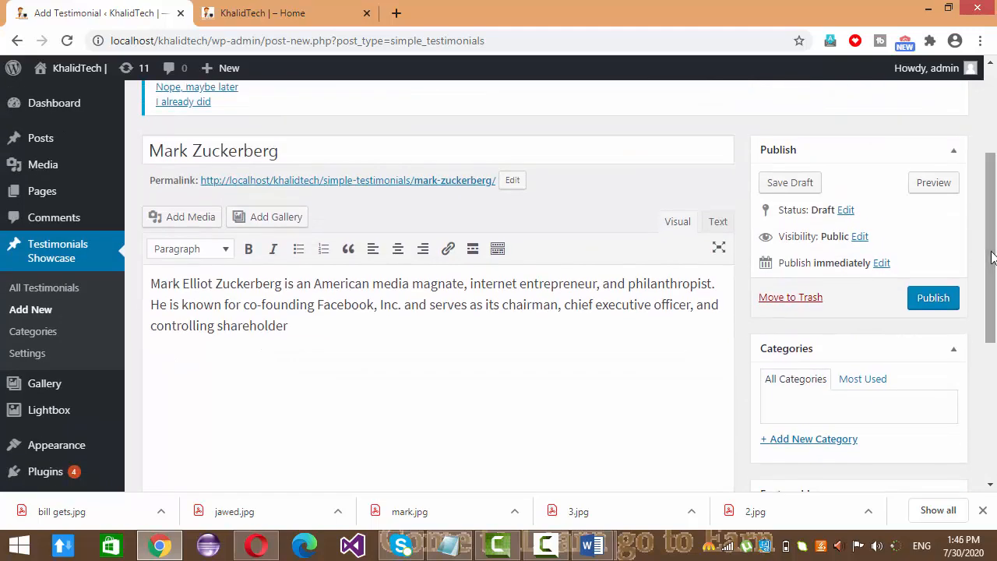
pyautogui.click(933, 303)
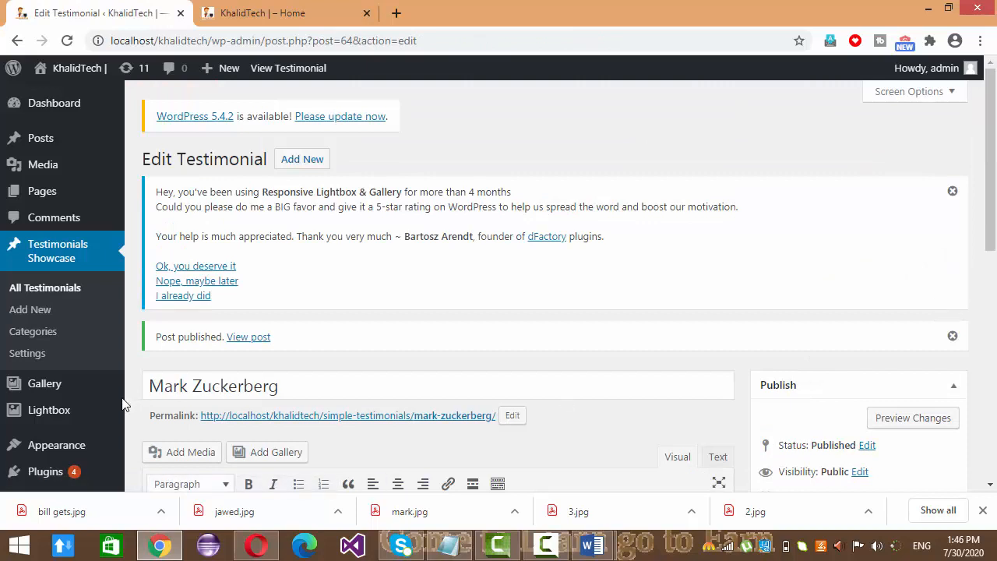
pyautogui.click(31, 312)
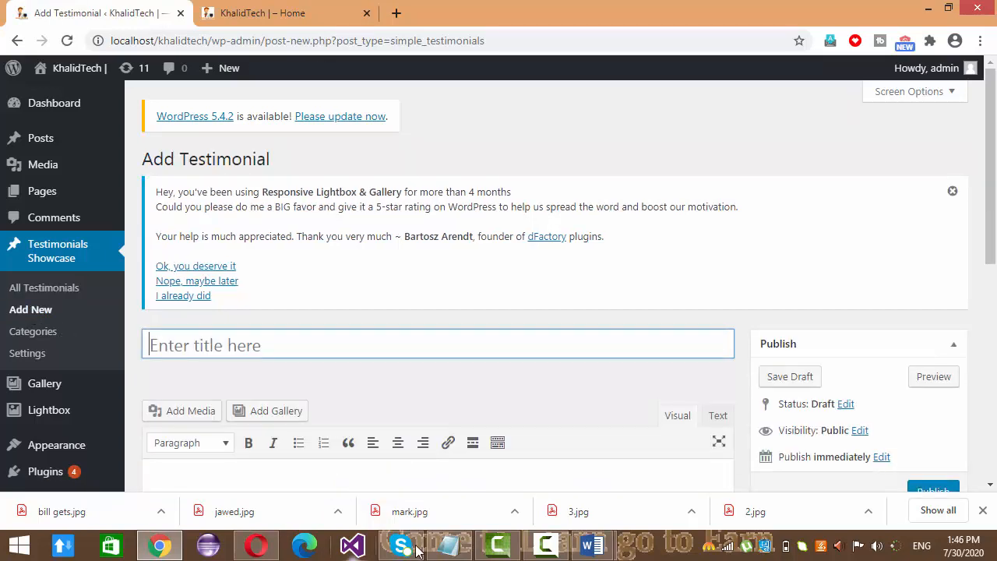
# Copy the heading "Bill Gates" from the "data" document in Word into the new testimonial's title in Chrome.
pyautogui.click(594, 545)
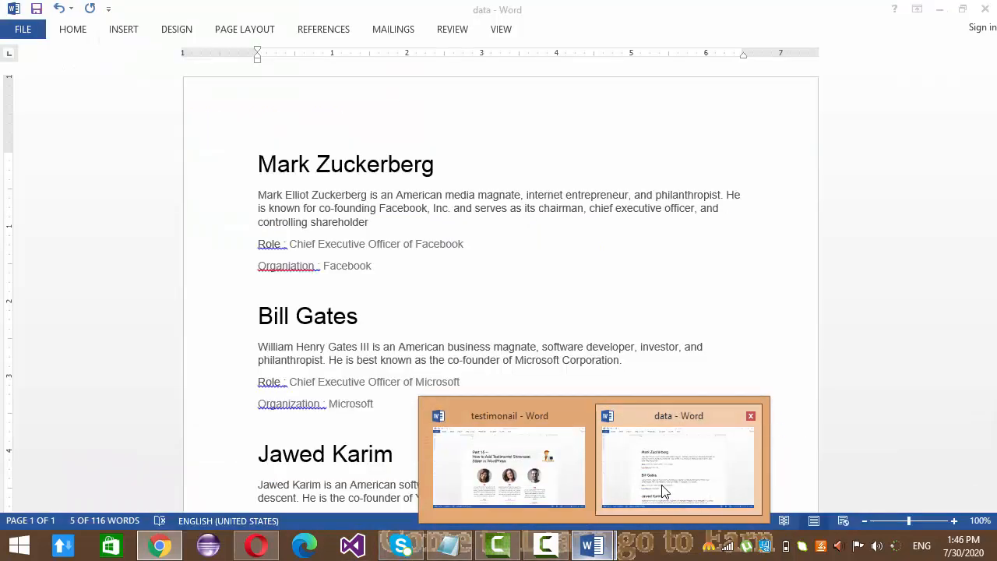
pyautogui.click(676, 467)
pyautogui.moveTo(259, 316); pyautogui.dragTo(357, 321)
pyautogui.hotkey('ctrl', 'c')
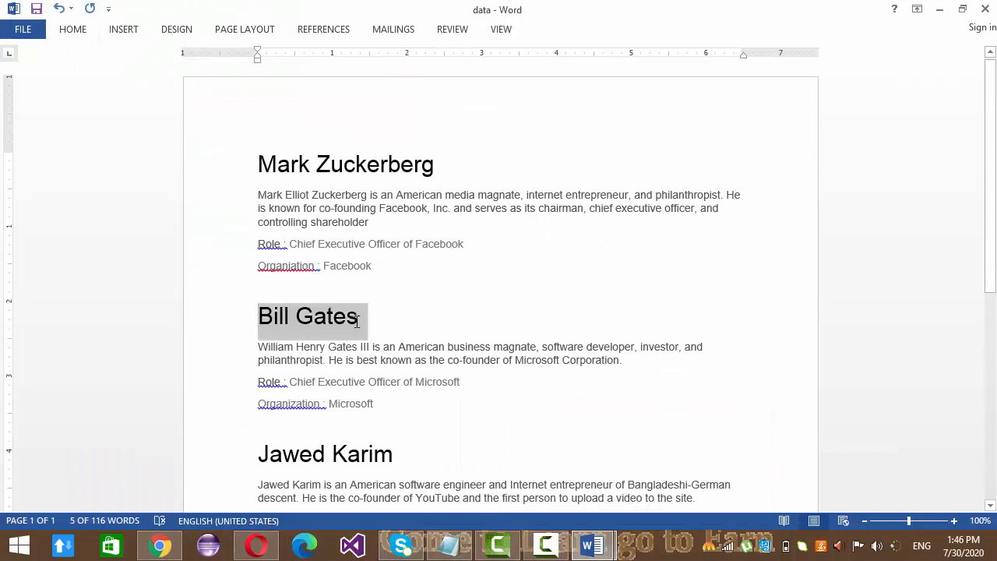
pyautogui.hotkey('alt', 'Tab')
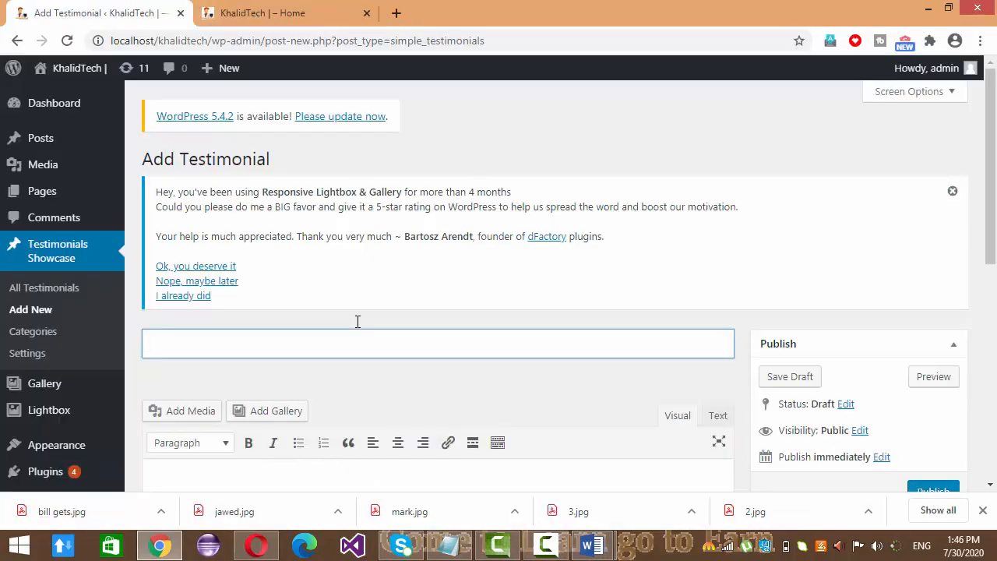
pyautogui.hotkey('ctrl', 'v')
# Copy the biography paragraph under "Bill Gates" from the Word document into the testimonial's body in Chrome.
pyautogui.scroll(-3, 412, 336)
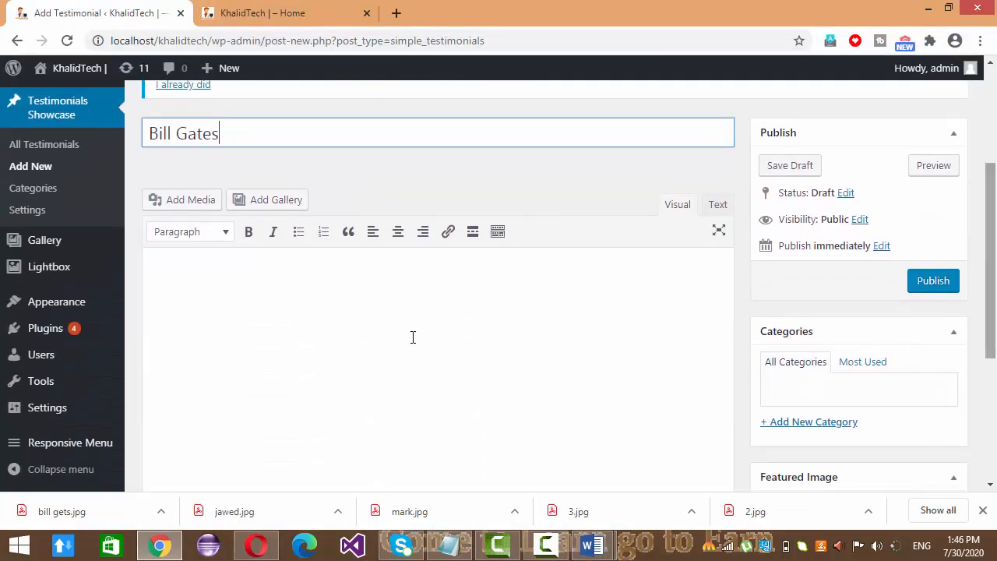
pyautogui.click(405, 338)
pyautogui.hotkey('alt', 'Tab')
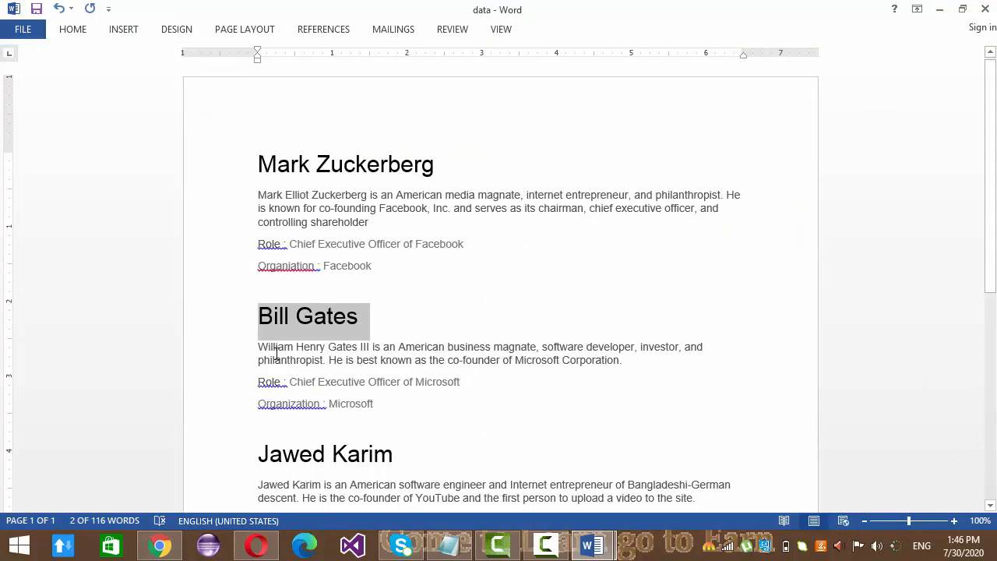
pyautogui.moveTo(259, 348); pyautogui.dragTo(634, 362)
pyautogui.hotkey('ctrl', 'c')
pyautogui.hotkey('alt', 'Tab')
pyautogui.hotkey('ctrl', 'v')
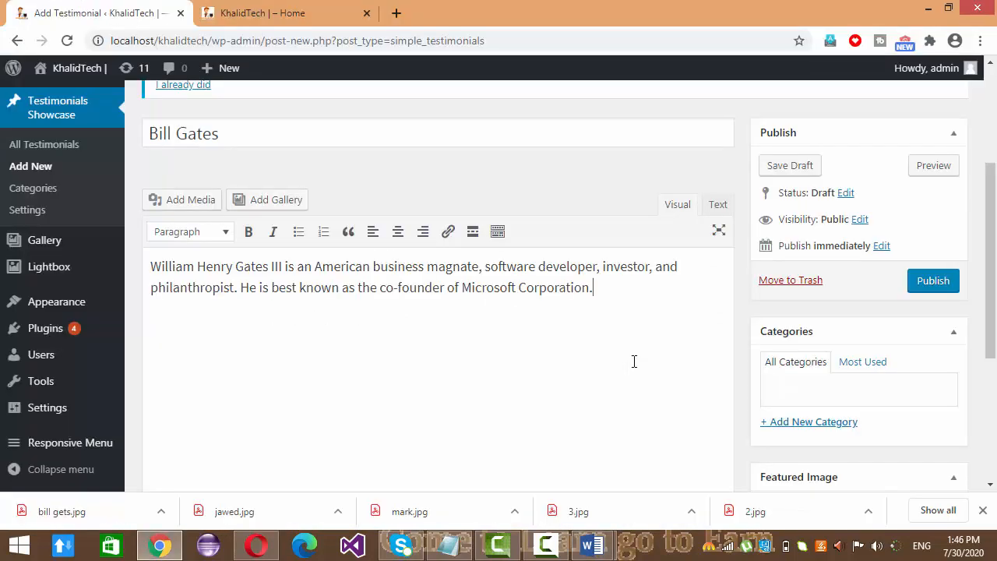
# Copy the role "Chief Executive Officer of Microsoft" from the Word document into the testimonial's Role field in Chrome.
pyautogui.scroll(-3, 585, 382)
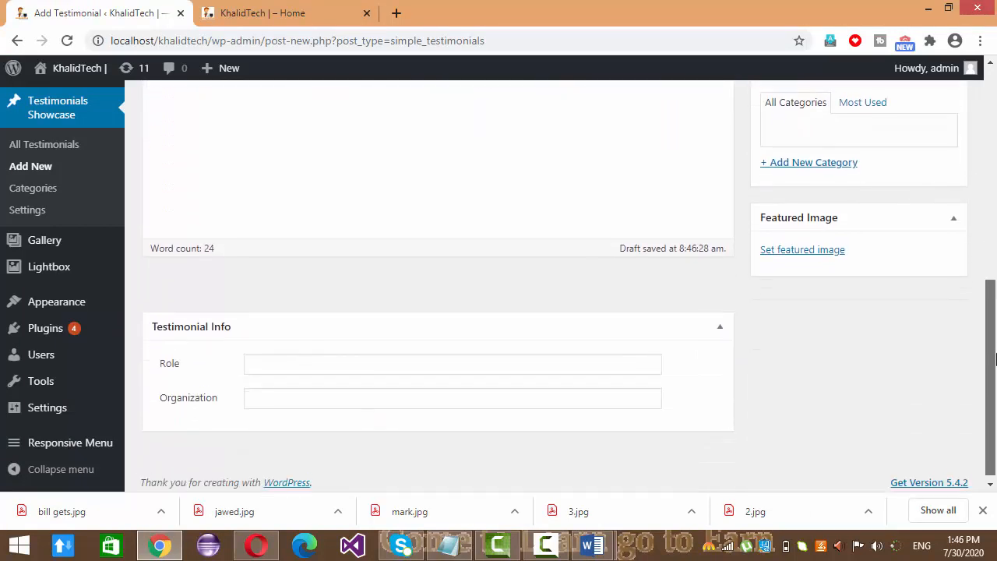
pyautogui.click(315, 357)
pyautogui.hotkey('alt', 'Tab')
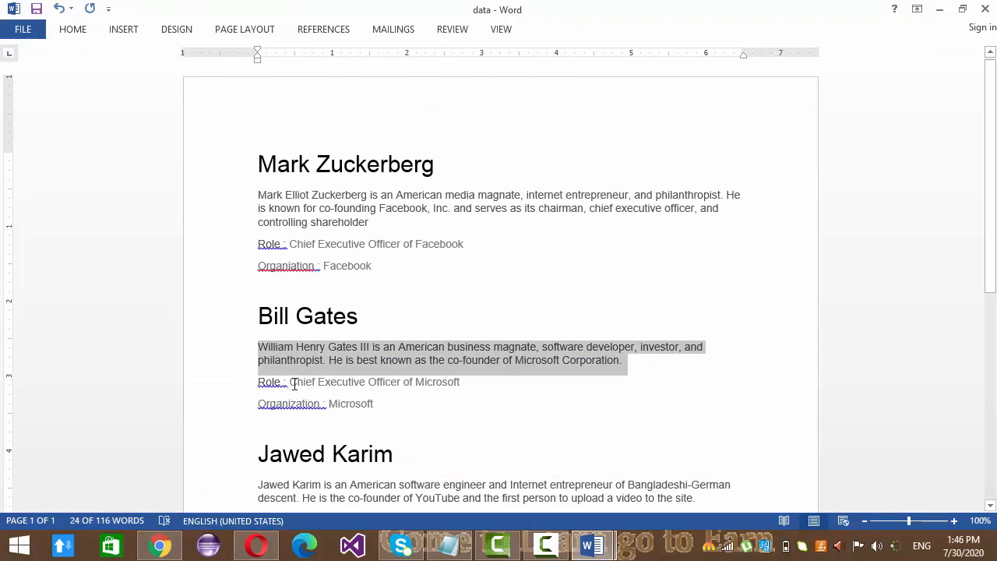
pyautogui.moveTo(290, 382); pyautogui.dragTo(459, 383)
pyautogui.hotkey('ctrl', 'c')
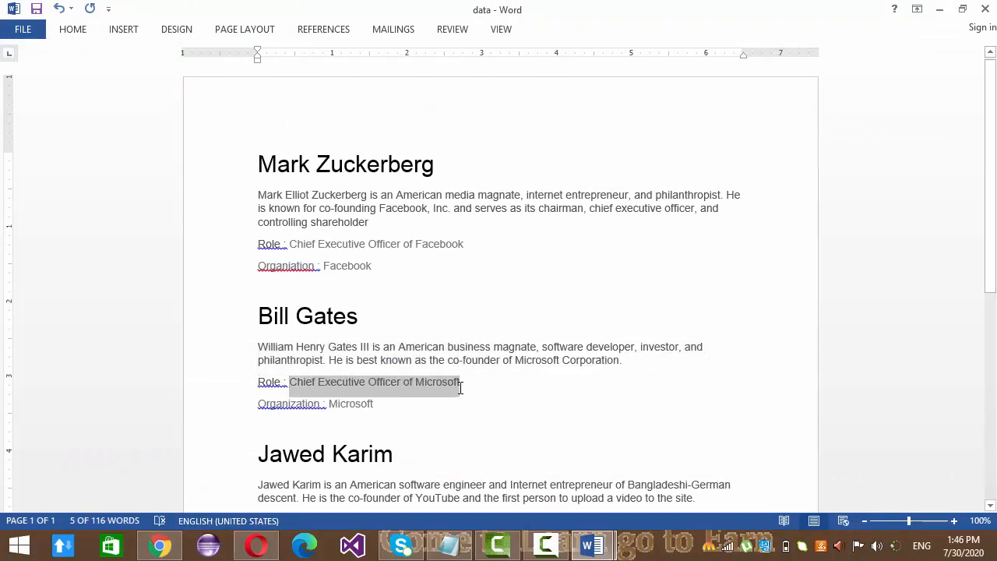
pyautogui.hotkey('alt', 'Tab')
pyautogui.hotkey('ctrl', 'v')
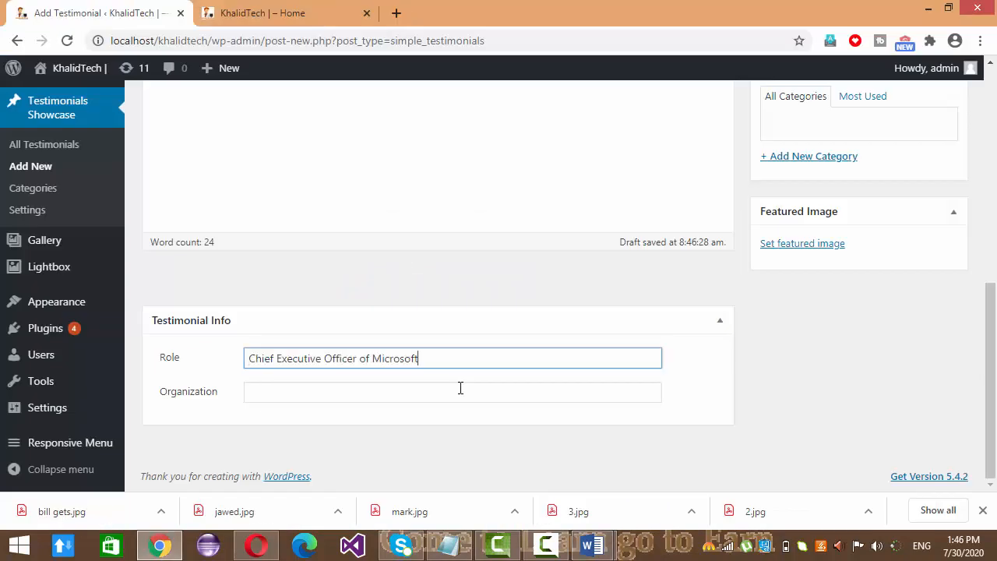
# Copy the organization "Microsoft" under "Bill Gates" from the Word document into the testimonial's Organization field in Chrome.
pyautogui.click(377, 389)
pyautogui.hotkey('alt', 'Tab')
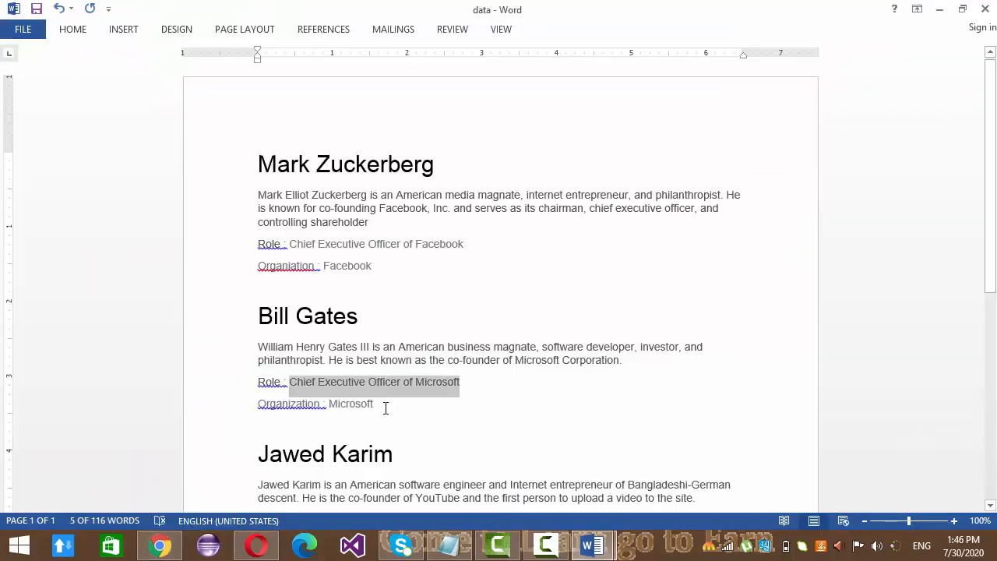
pyautogui.moveTo(386, 409); pyautogui.dragTo(332, 408)
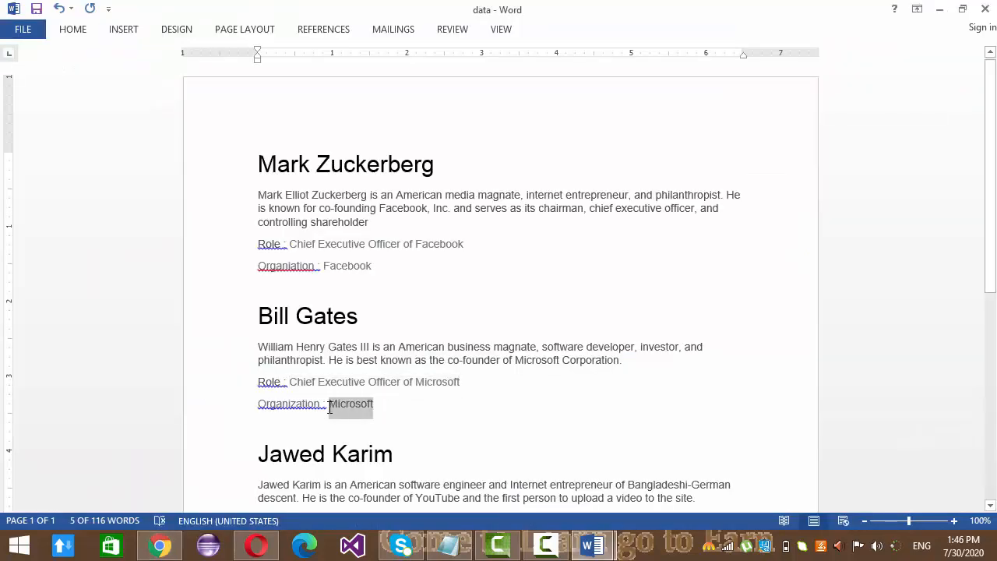
pyautogui.hotkey('ctrl', 'c')
pyautogui.hotkey('alt', 'Tab')
pyautogui.hotkey('ctrl', 'v')
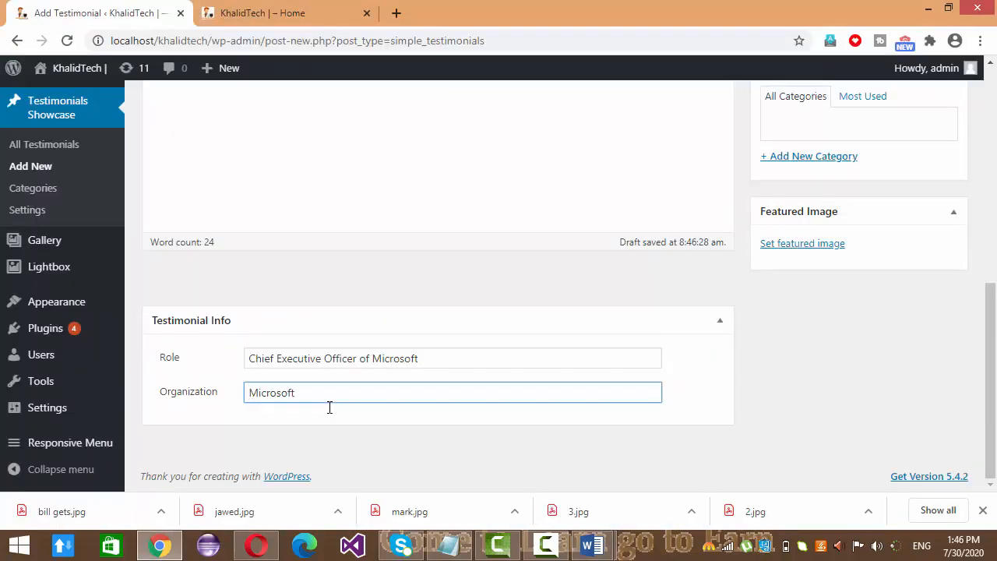
# Upload the "bill gets" image from the wp folder and set it as the testimonial's featured image.
pyautogui.click(812, 246)
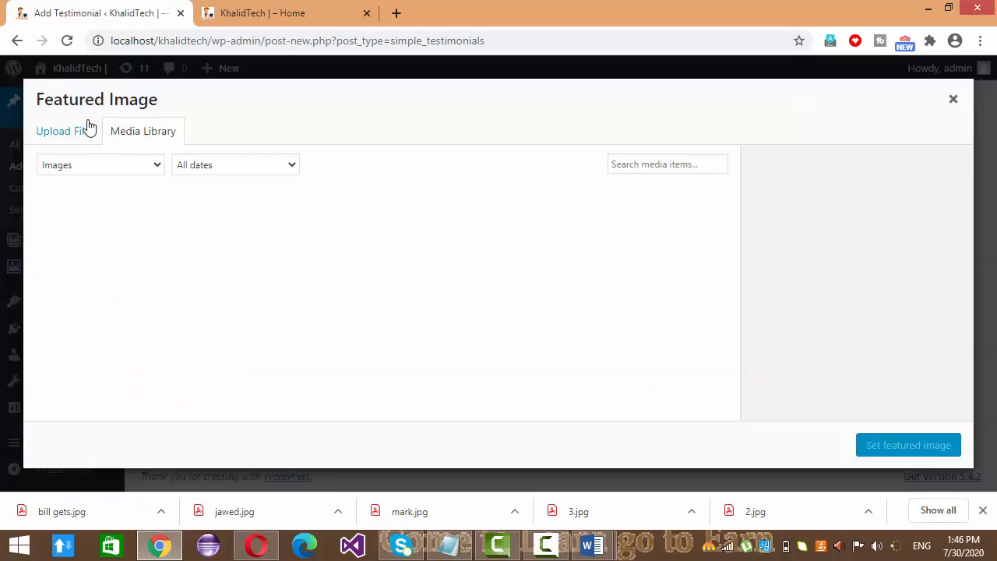
pyautogui.click(64, 134)
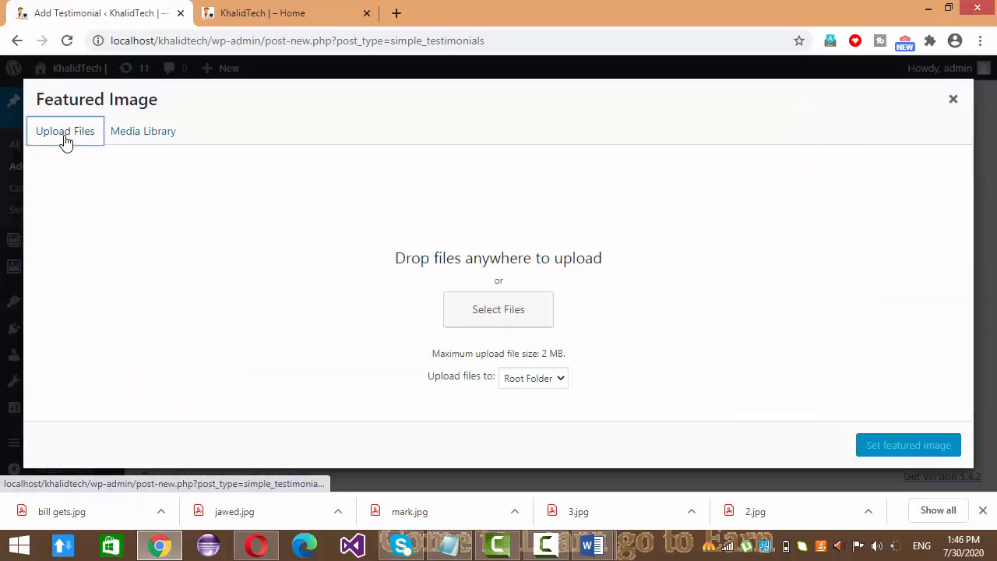
pyautogui.click(498, 310)
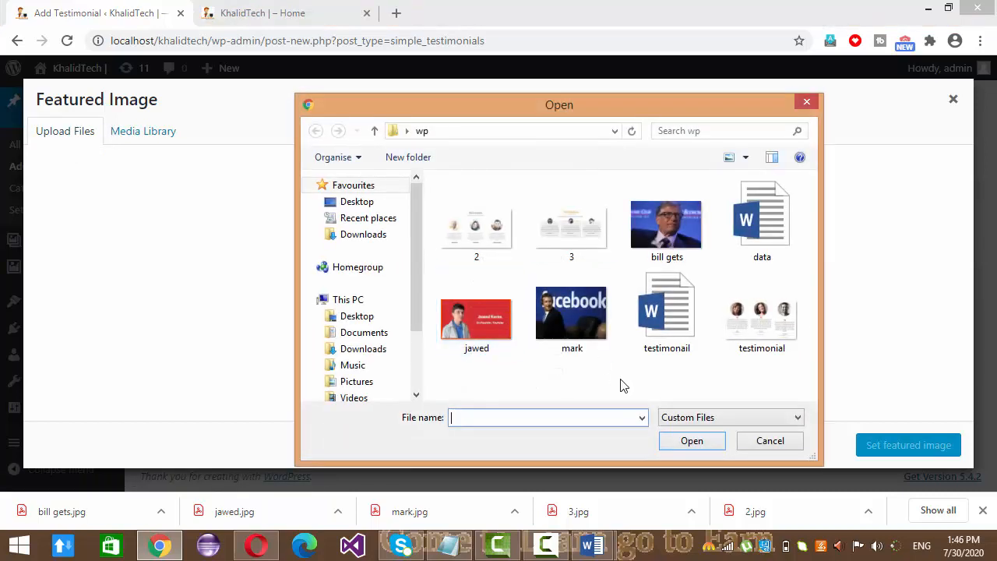
pyautogui.doubleClick(671, 212)
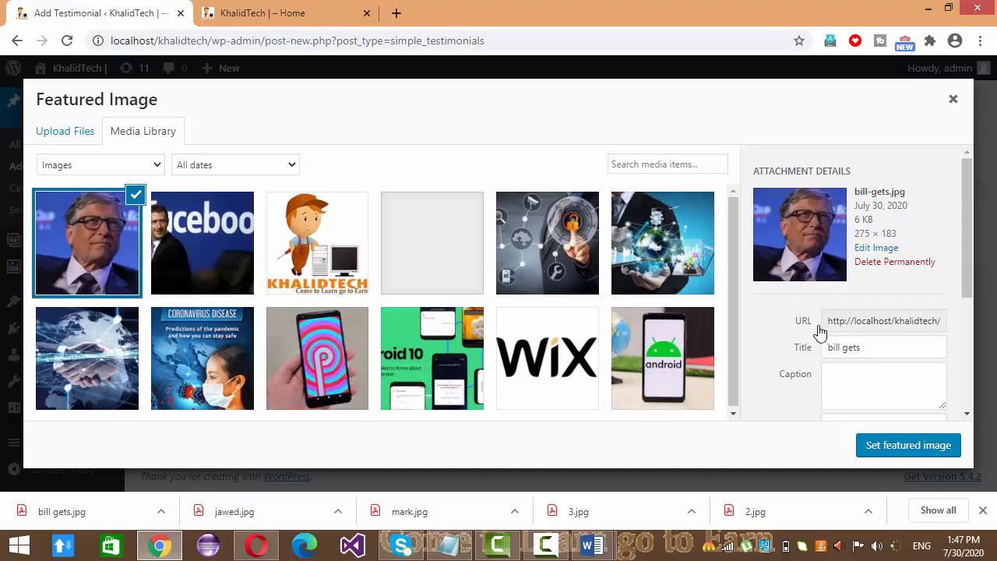
pyautogui.click(891, 447)
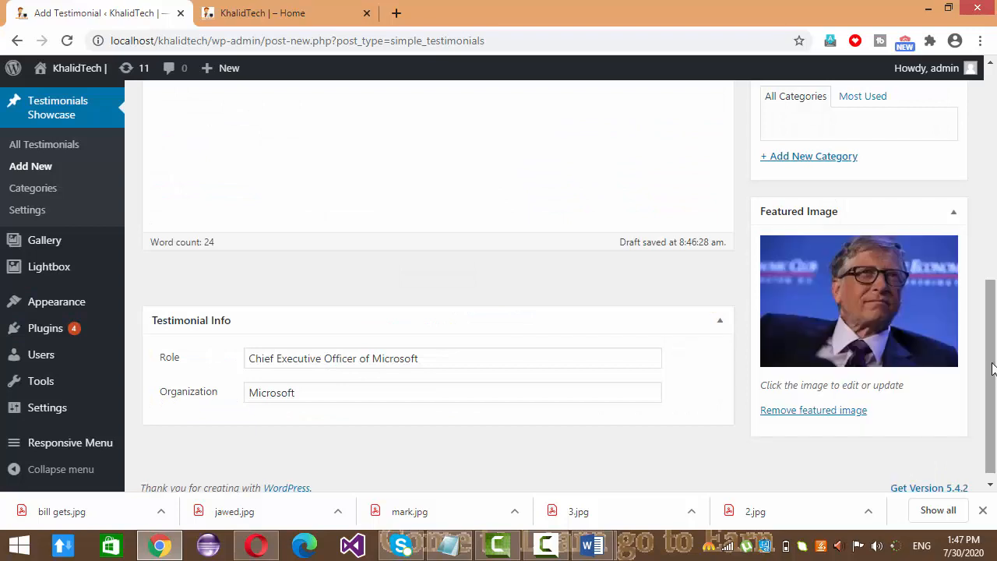
# Publish the Bill Gates testimonial and start a new testimonial.
pyautogui.moveTo(991, 358); pyautogui.dragTo(983, 233)
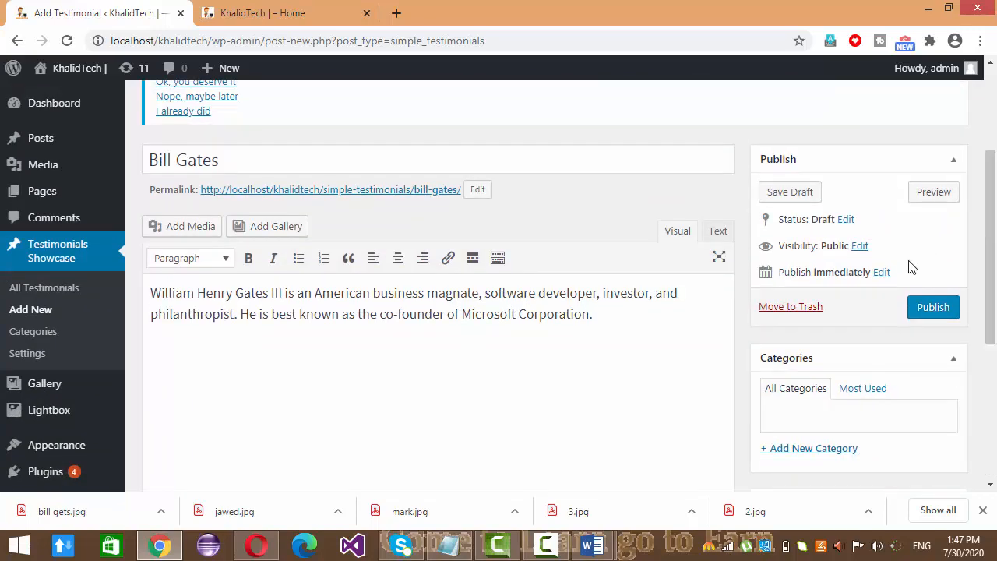
pyautogui.click(938, 315)
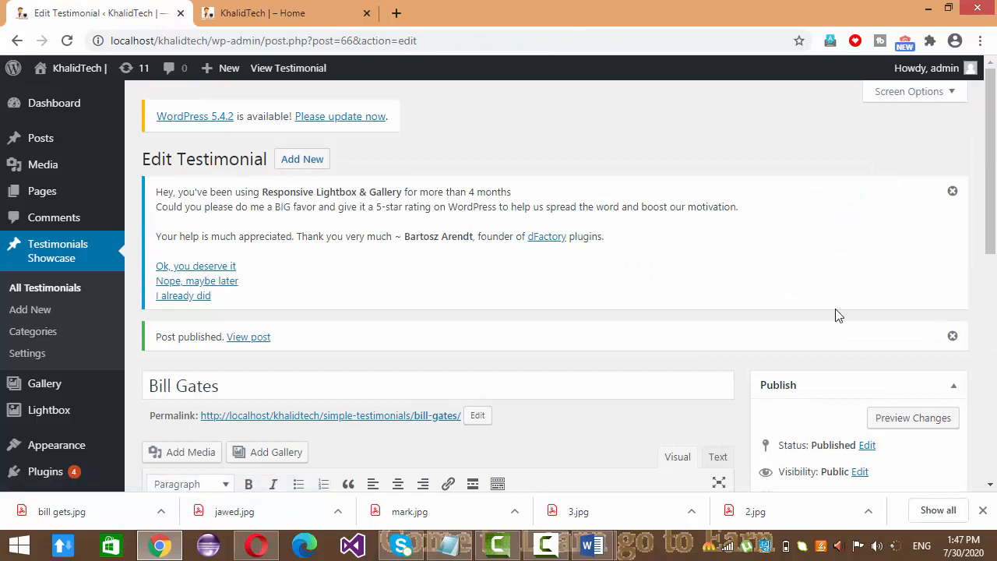
pyautogui.click(26, 318)
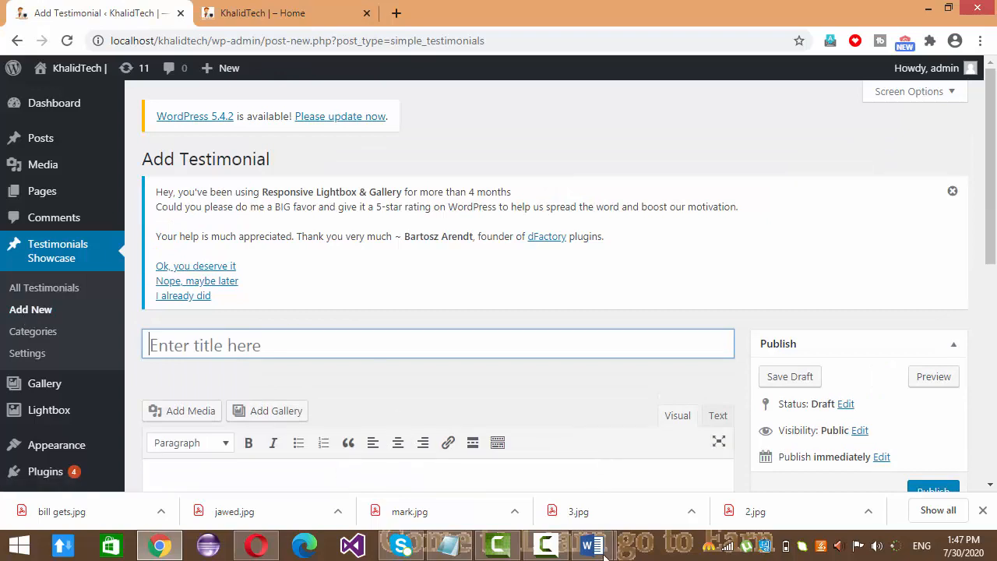
# Copy the heading "Jawed Karim" from the "data" document in Word into the new testimonial's title in Chrome.
pyautogui.moveTo(594, 547)
pyautogui.click(706, 466)
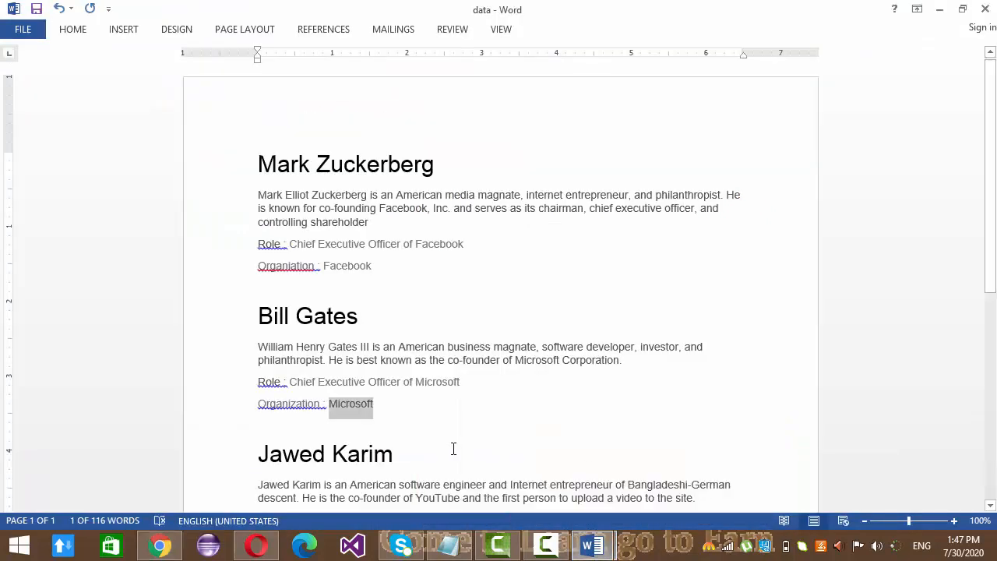
pyautogui.moveTo(402, 456); pyautogui.dragTo(271, 442)
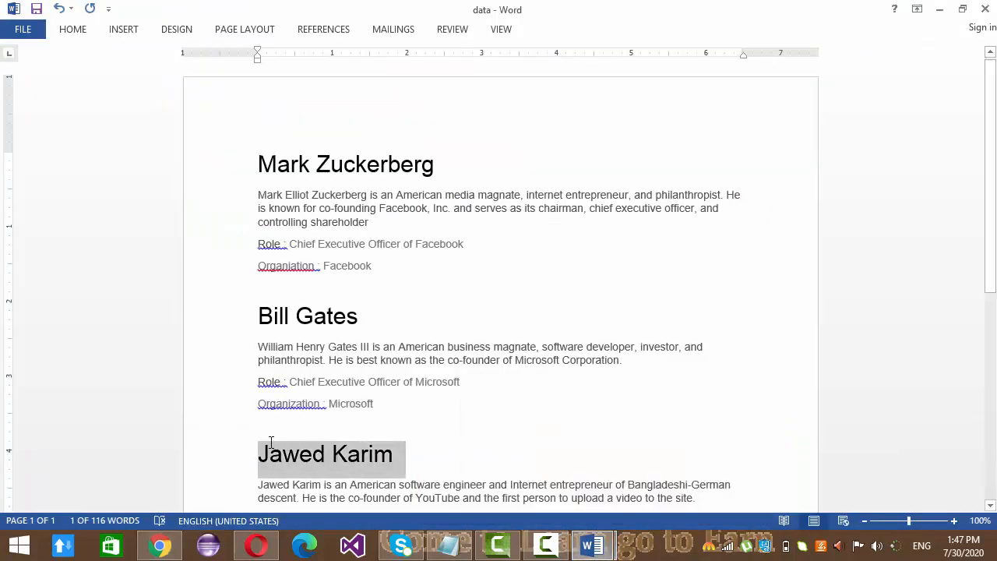
pyautogui.hotkey('alt', 'Tab')
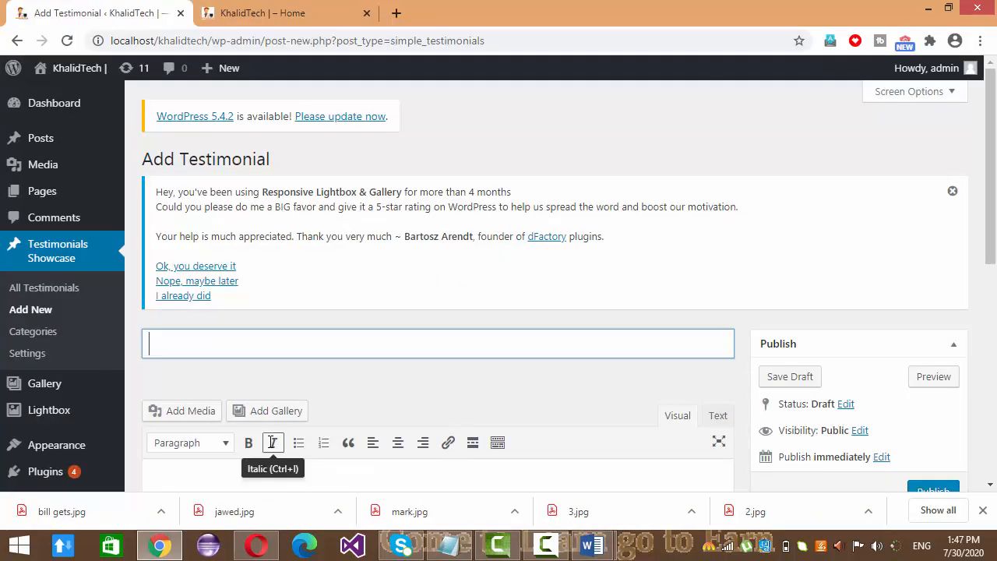
pyautogui.hotkey('ctrl', 'v')
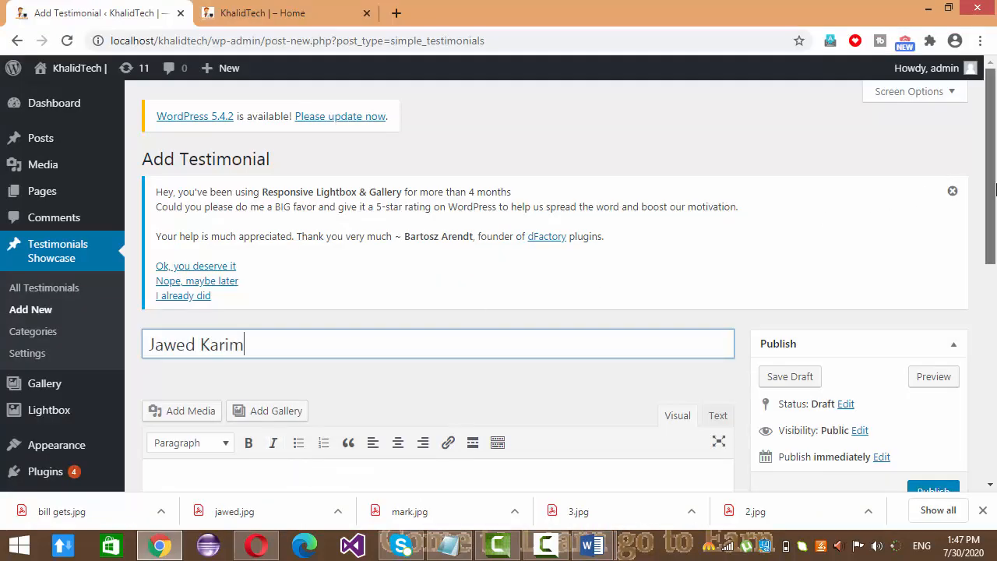
# Copy the biography paragraph under "Jawed Karim" from the Word document into the testimonial's body in Chrome.
pyautogui.moveTo(992, 189); pyautogui.dragTo(994, 273)
pyautogui.click(579, 330)
pyautogui.hotkey('alt', 'Tab')
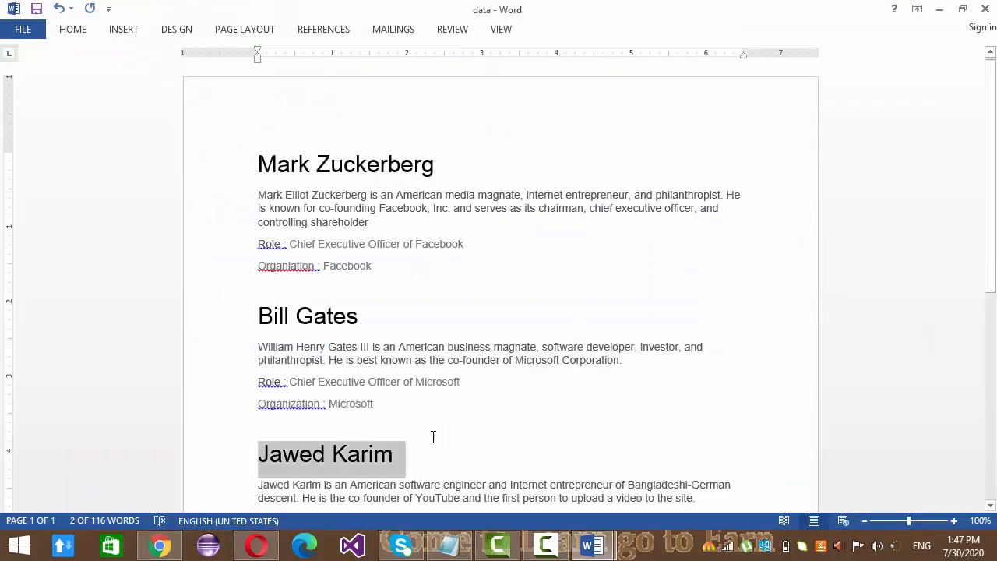
pyautogui.moveTo(990, 178); pyautogui.dragTo(990, 280)
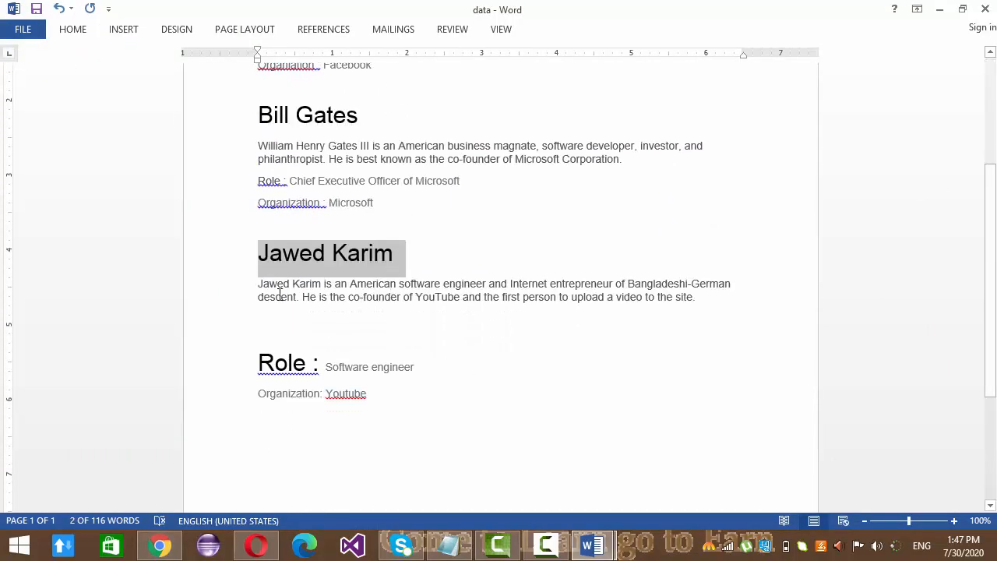
pyautogui.moveTo(258, 284); pyautogui.dragTo(711, 302)
pyautogui.hotkey('ctrl', 'c')
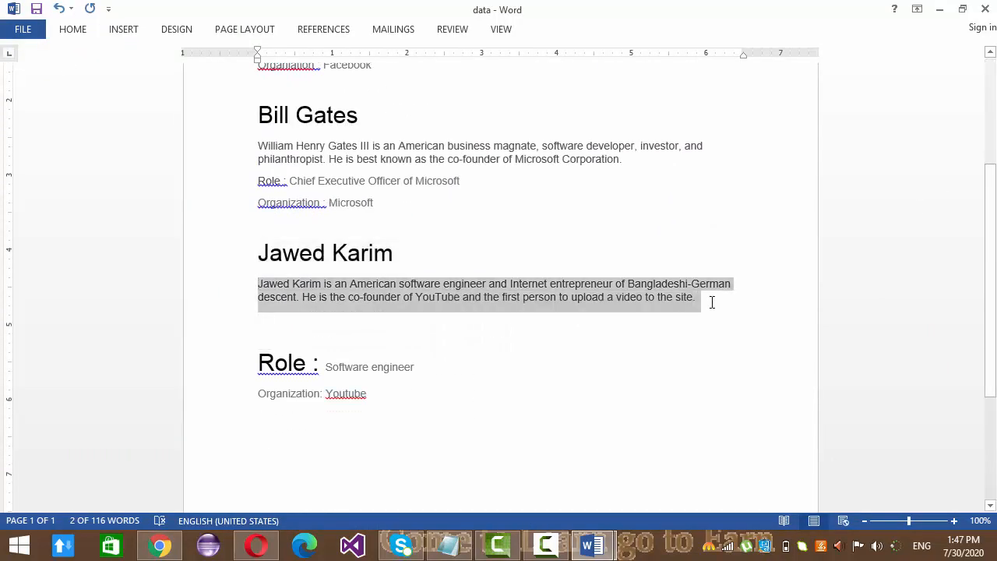
pyautogui.hotkey('alt', 'Tab')
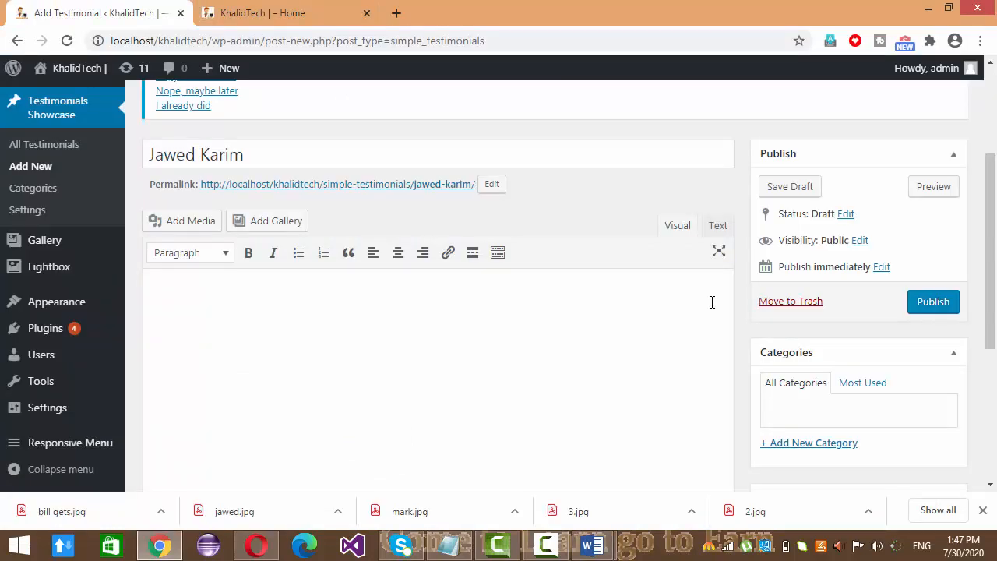
pyautogui.hotkey('ctrl', 'v')
# Copy the role "Software engineer" from the Word document into the testimonial's Role field in Chrome.
pyautogui.moveTo(994, 227); pyautogui.dragTo(994, 356)
pyautogui.click(309, 364)
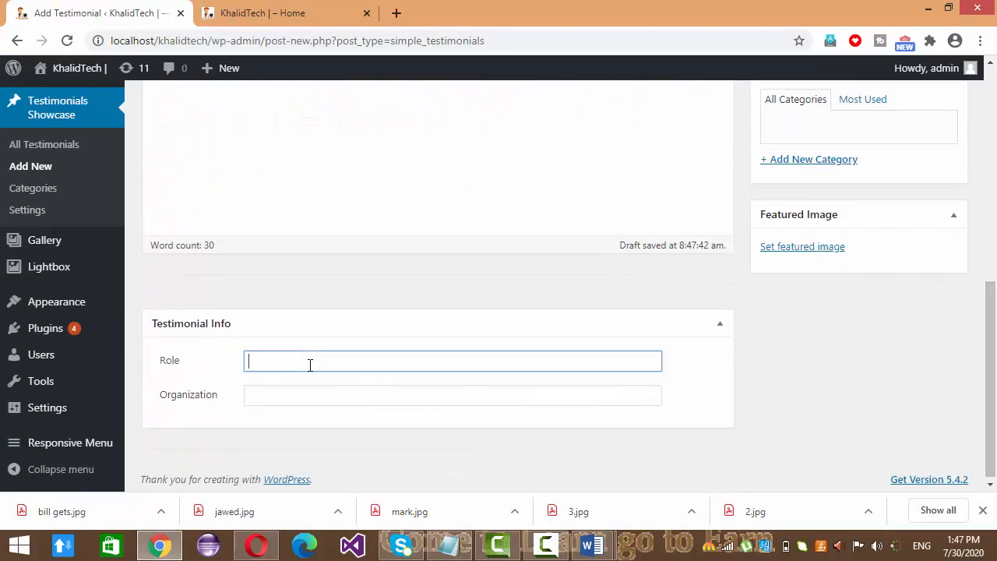
pyautogui.hotkey('alt', 'Tab')
pyautogui.moveTo(418, 370); pyautogui.dragTo(347, 371)
pyautogui.hotkey('ctrl', 'c')
pyautogui.hotkey('alt', 'Tab')
pyautogui.hotkey('ctrl', 'v')
# Copy the organization "Youtube" from the Word document into the testimonial's Organization field in Chrome.
pyautogui.hotkey('alt', 'Tab')
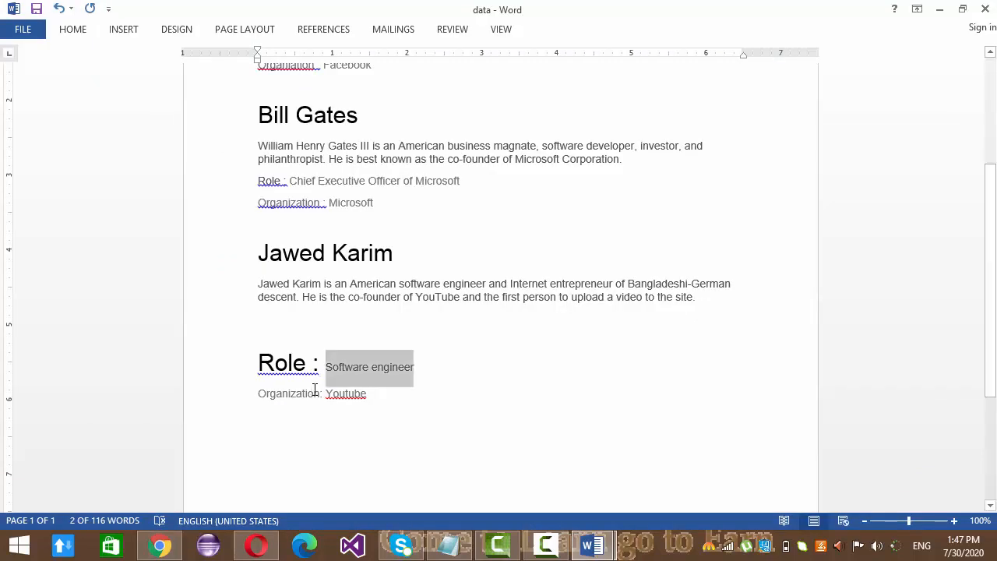
pyautogui.moveTo(369, 394); pyautogui.dragTo(326, 393)
pyautogui.hotkey('ctrl', 'c')
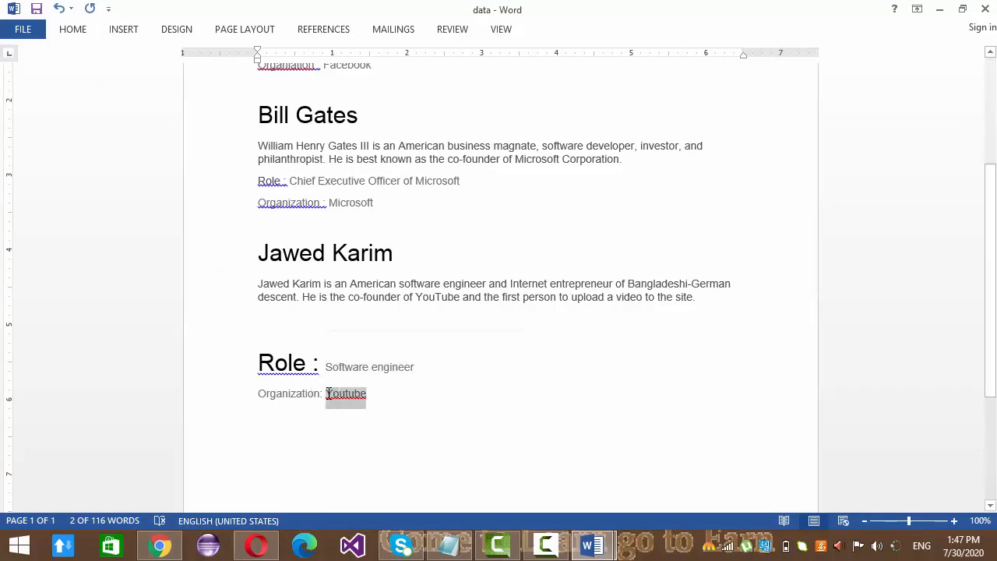
pyautogui.hotkey('alt', 'Tab')
pyautogui.hotkey('ctrl', 'v')
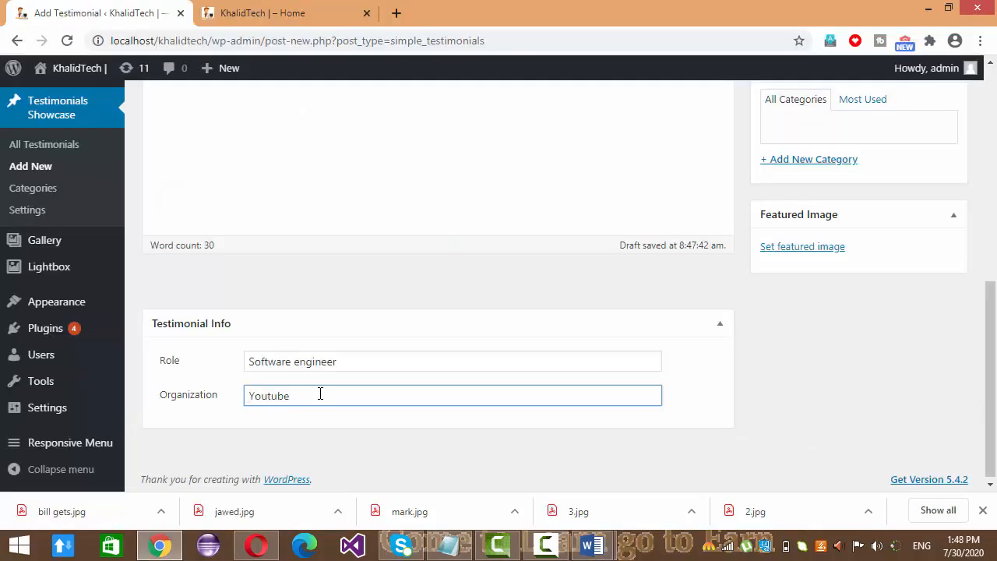
# Upload the "jawed" image from the wp folder and set it as the testimonial's featured image.
pyautogui.click(807, 248)
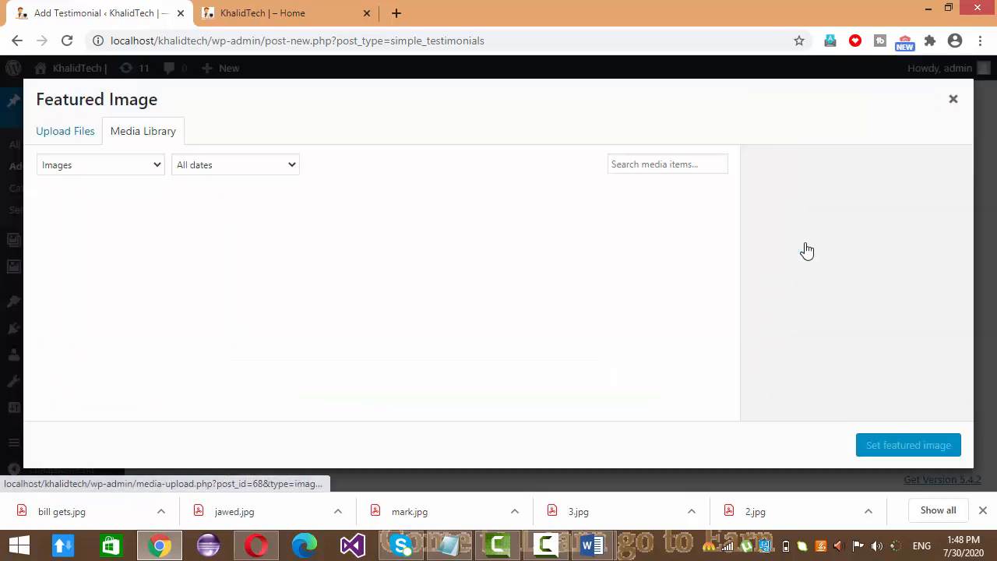
pyautogui.click(65, 132)
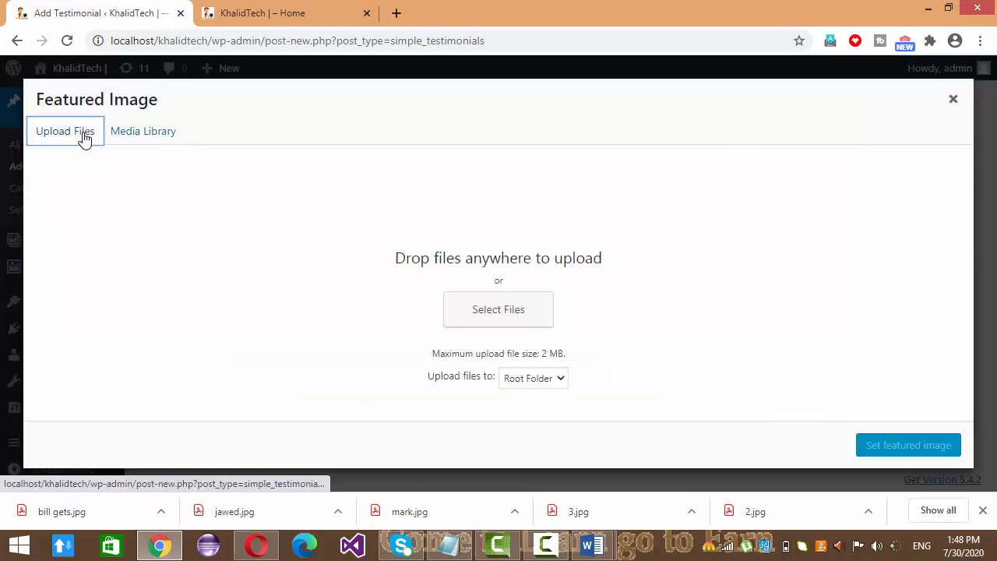
pyautogui.click(486, 324)
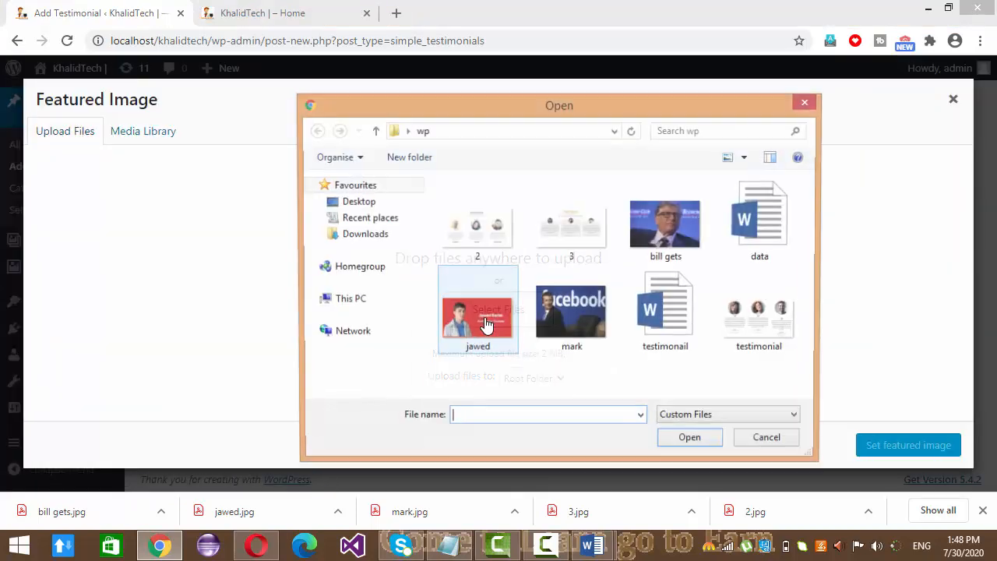
pyautogui.click(482, 342)
pyautogui.doubleClick(481, 343)
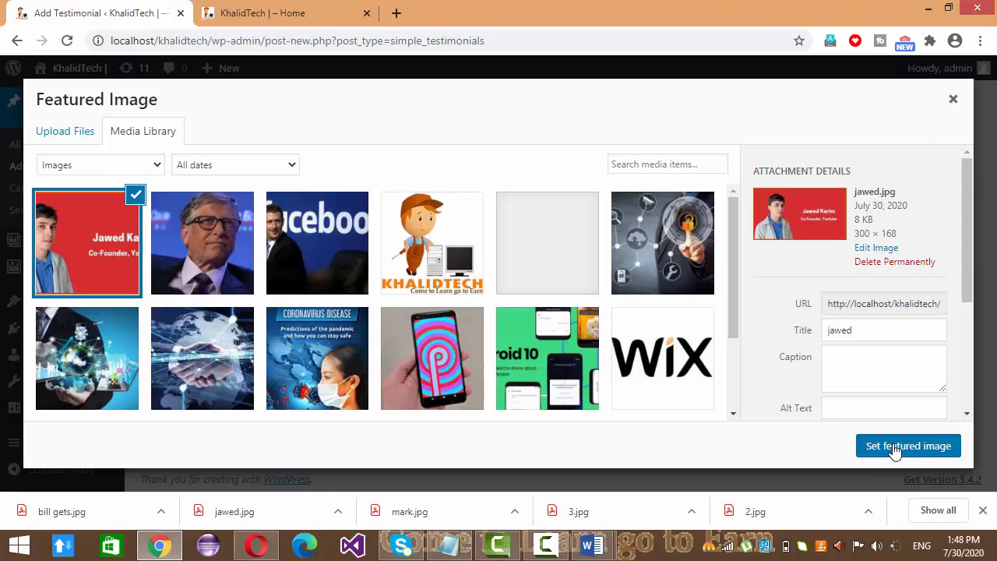
pyautogui.click(903, 445)
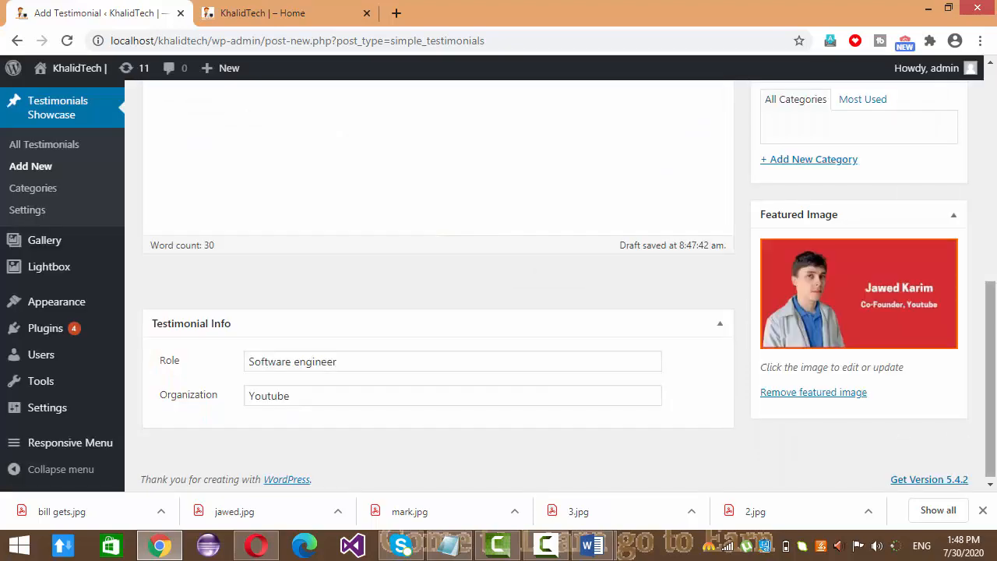
# Publish the Jawed Karim testimonial and check the site's home page before returning to the testimonial editor.
pyautogui.scroll(4, 894, 405)
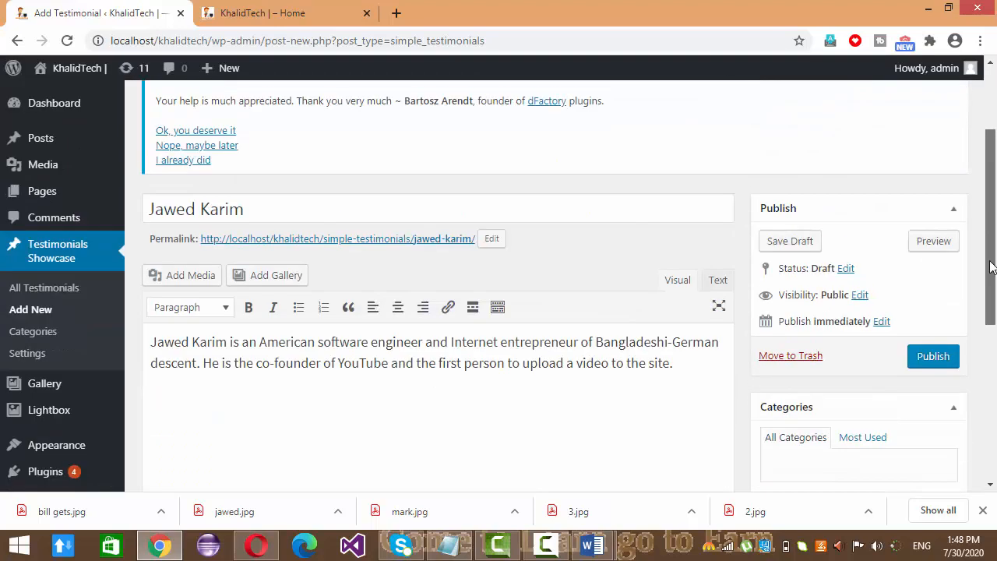
pyautogui.click(955, 365)
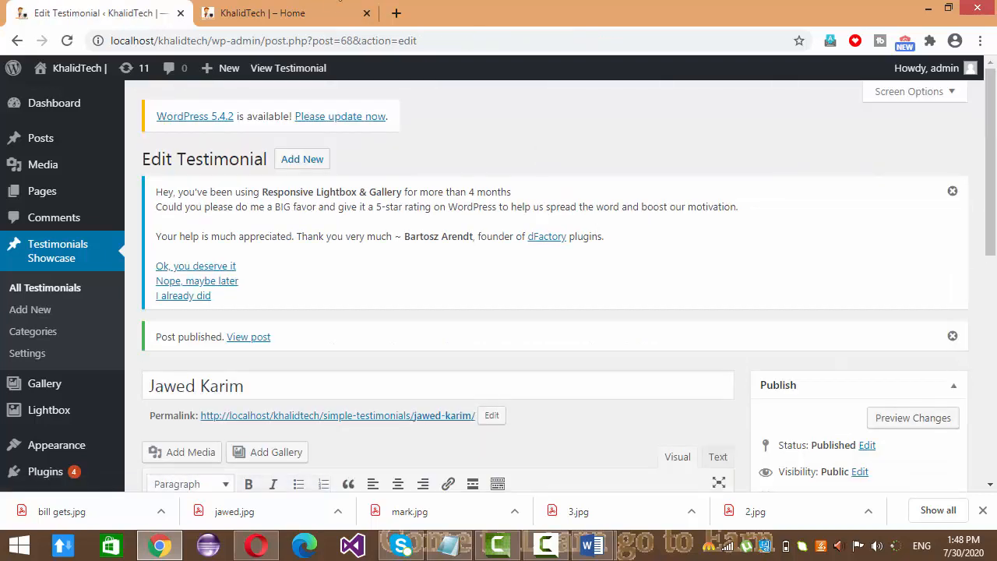
pyautogui.click(330, 7)
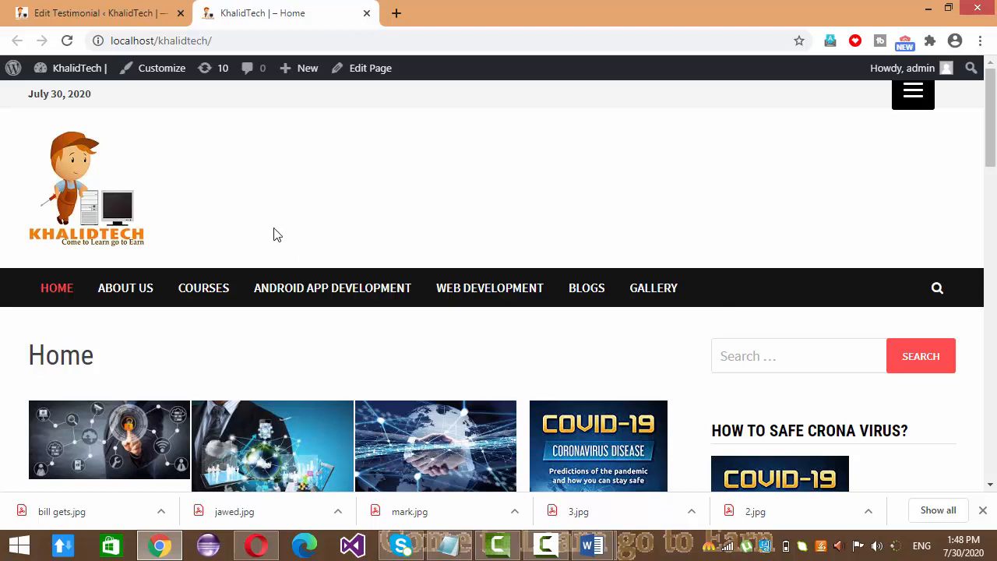
pyautogui.click(97, 9)
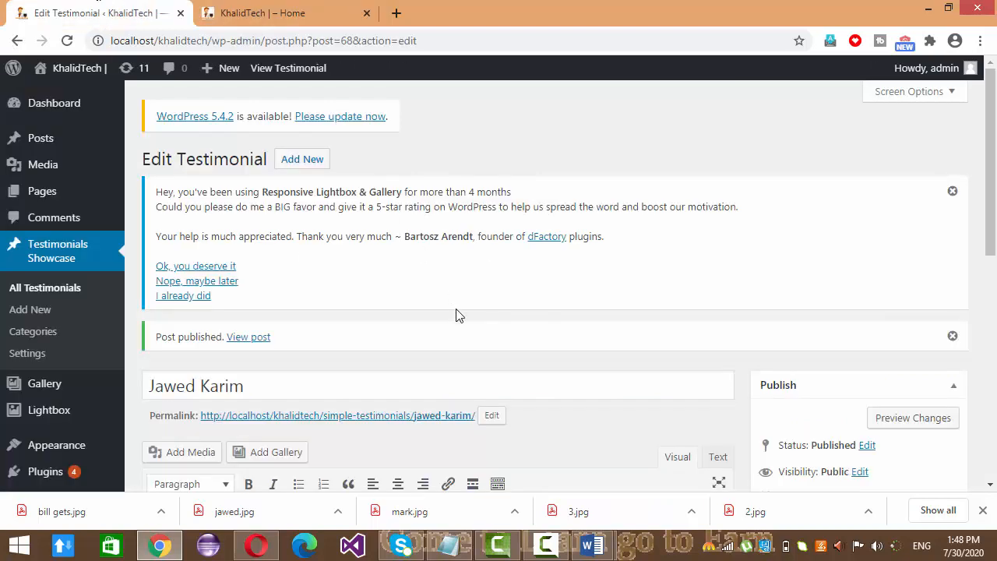
pyautogui.click(554, 548)
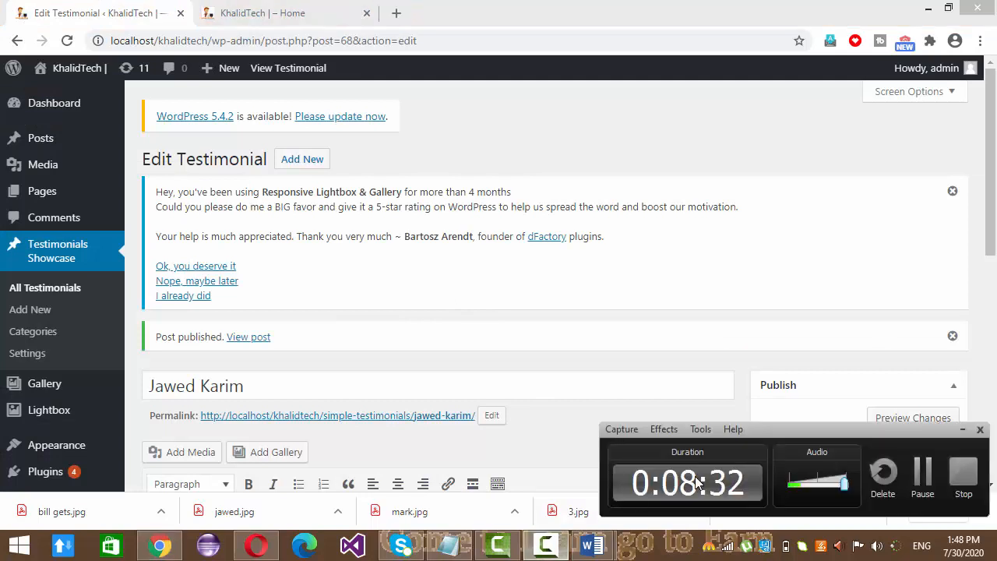
pyautogui.click(961, 432)
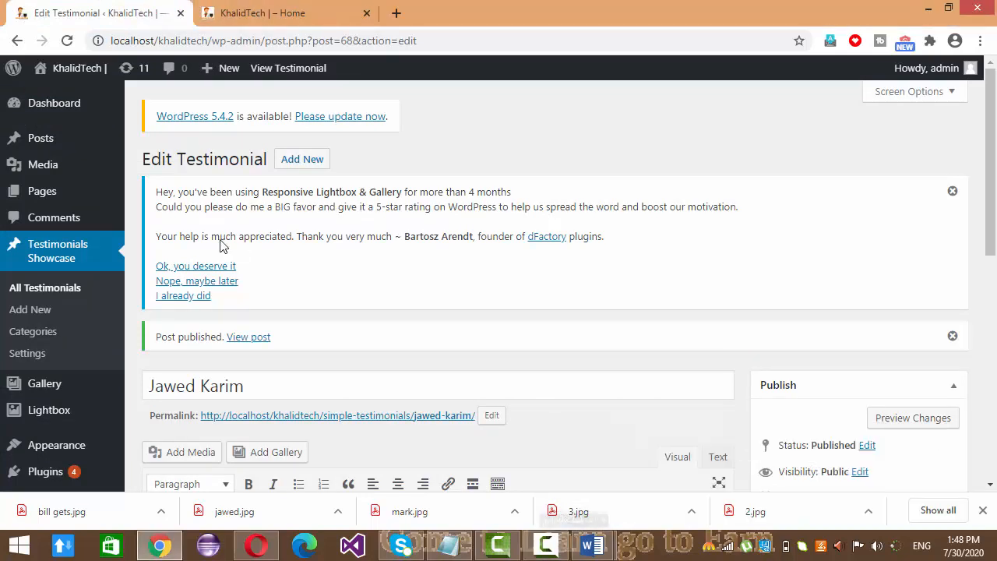
pyautogui.moveTo(76, 200)
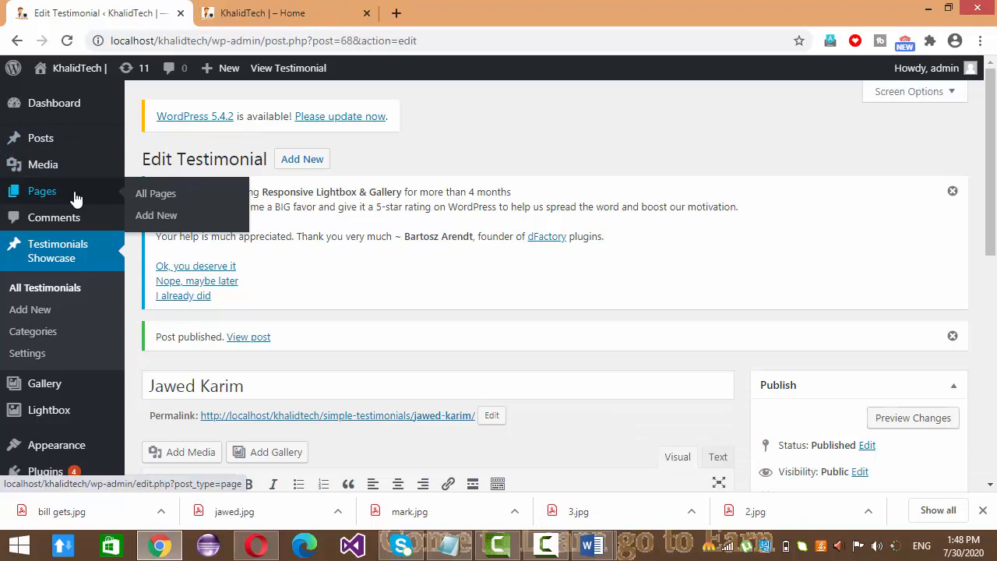
# Create a new page and title it "Testimonial".
pyautogui.click(155, 218)
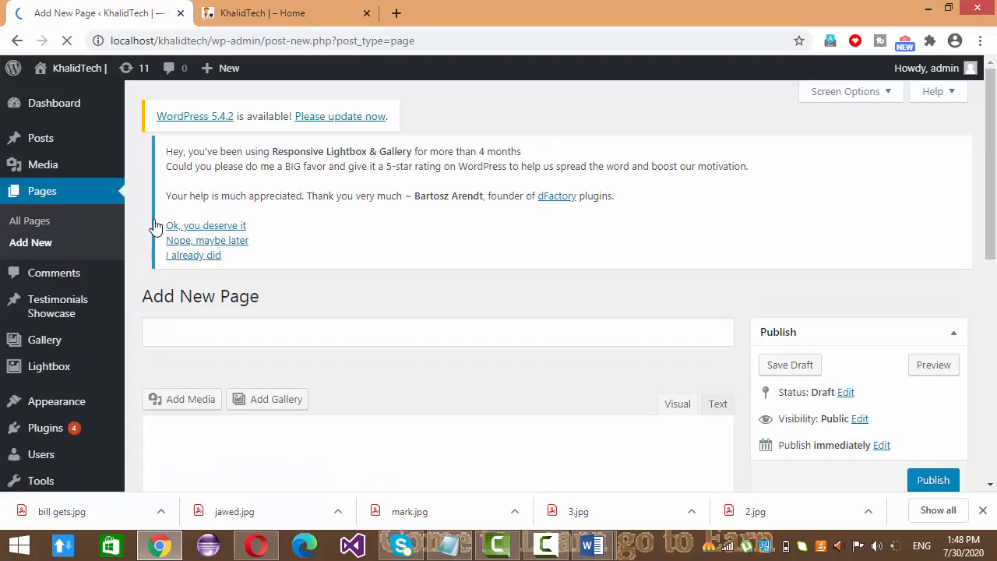
pyautogui.press('capslock')
pyautogui.write('T')
pyautogui.press('capslock')
pyautogui.write('es')
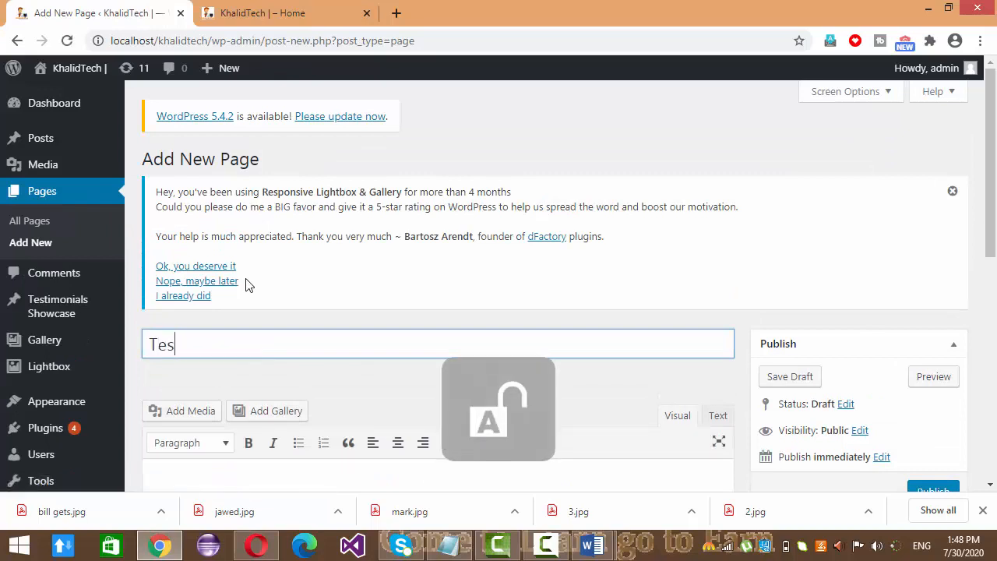
pyautogui.write('ti')
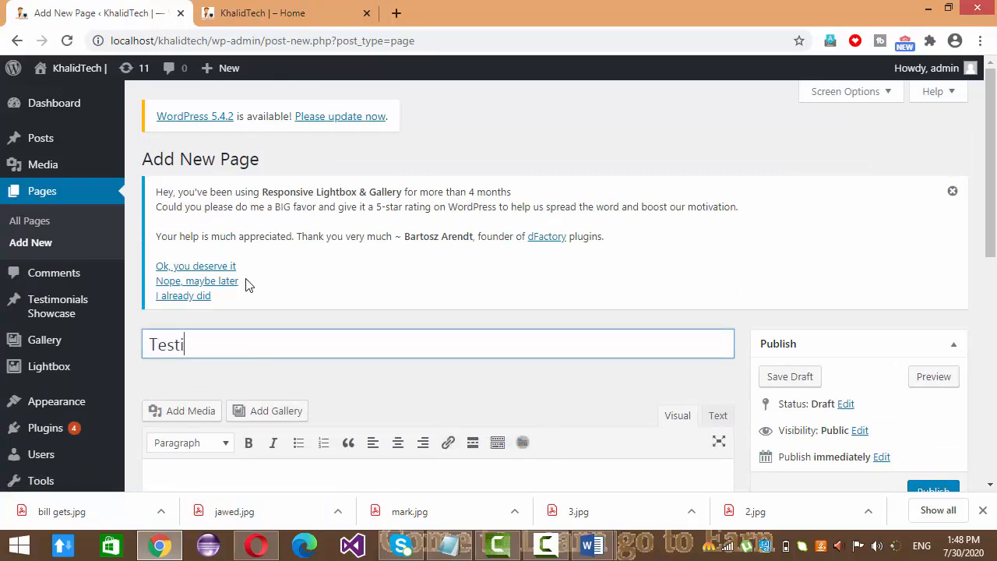
pyautogui.write('monialm')
pyautogui.press('BackSpace')
# Start a Simple Testimonials shortcode in the page body, setting both Enables Autoplay and Prev/Next Arrows to True.
pyautogui.moveTo(991, 225); pyautogui.dragTo(995, 308)
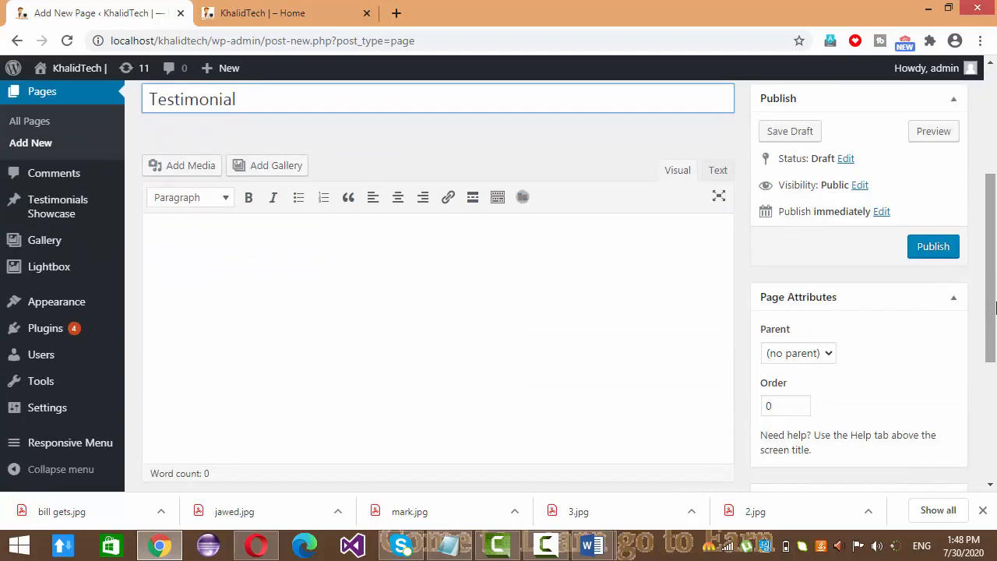
pyautogui.click(366, 356)
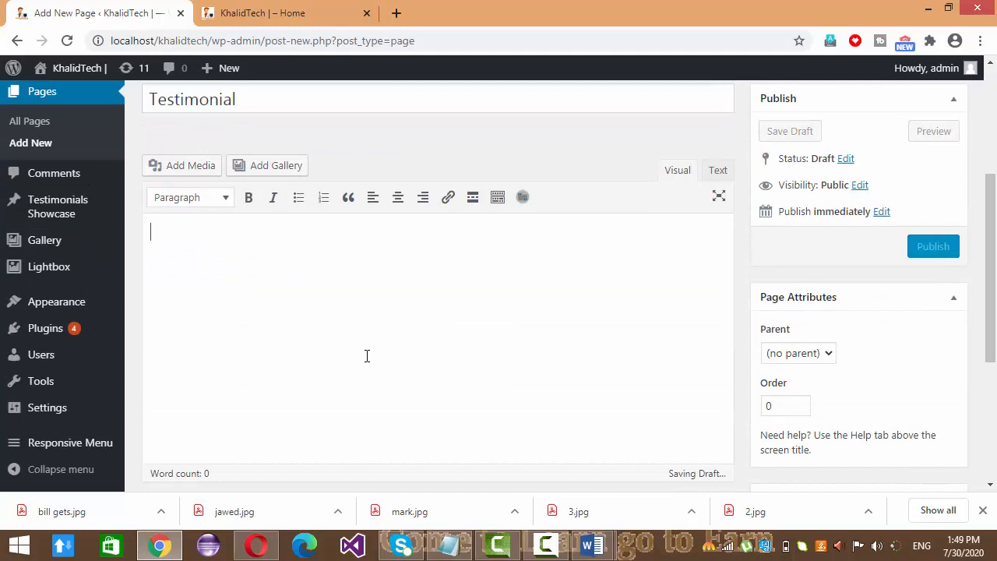
pyautogui.moveTo(992, 201); pyautogui.dragTo(994, 156)
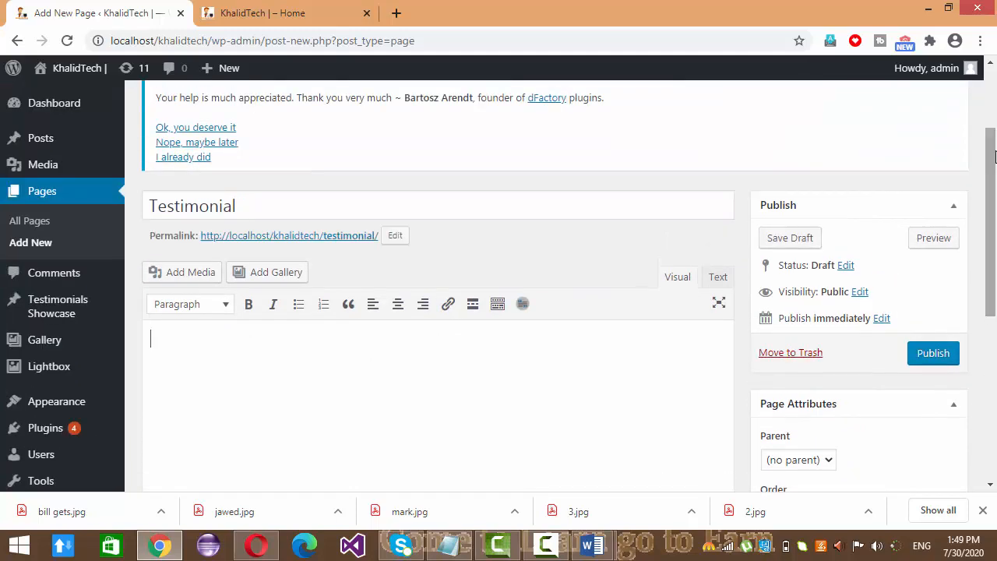
pyautogui.click(523, 307)
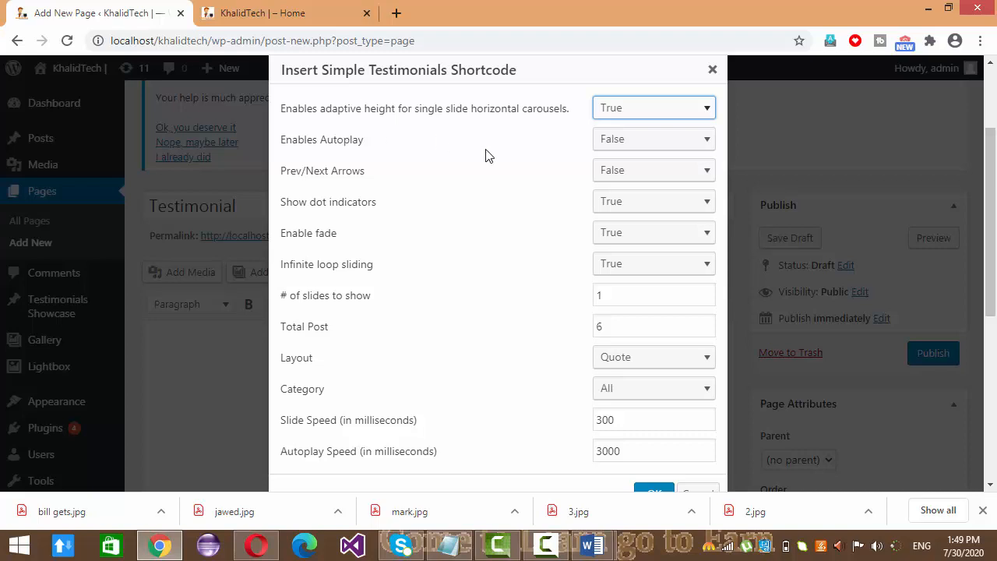
pyautogui.click(610, 139)
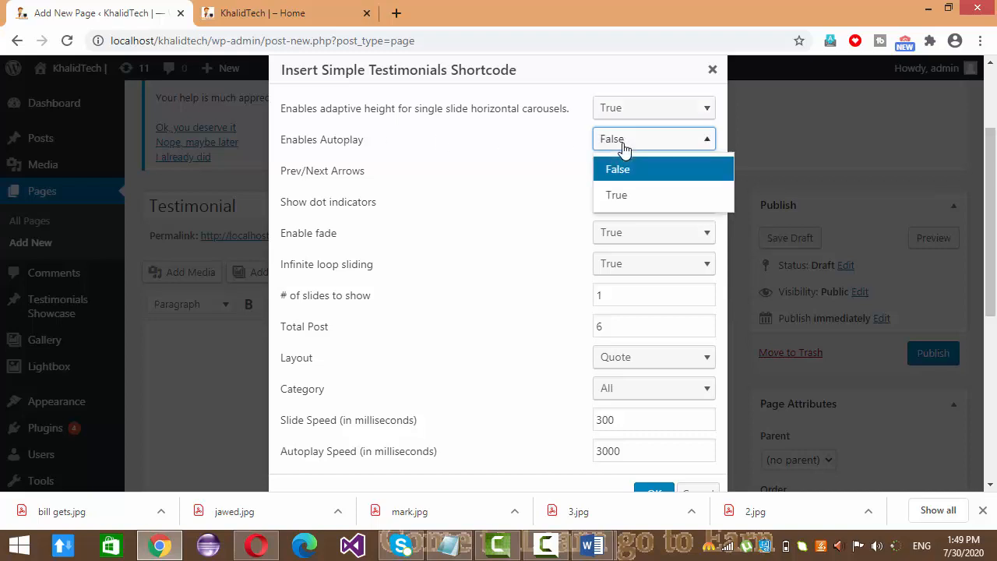
pyautogui.click(627, 194)
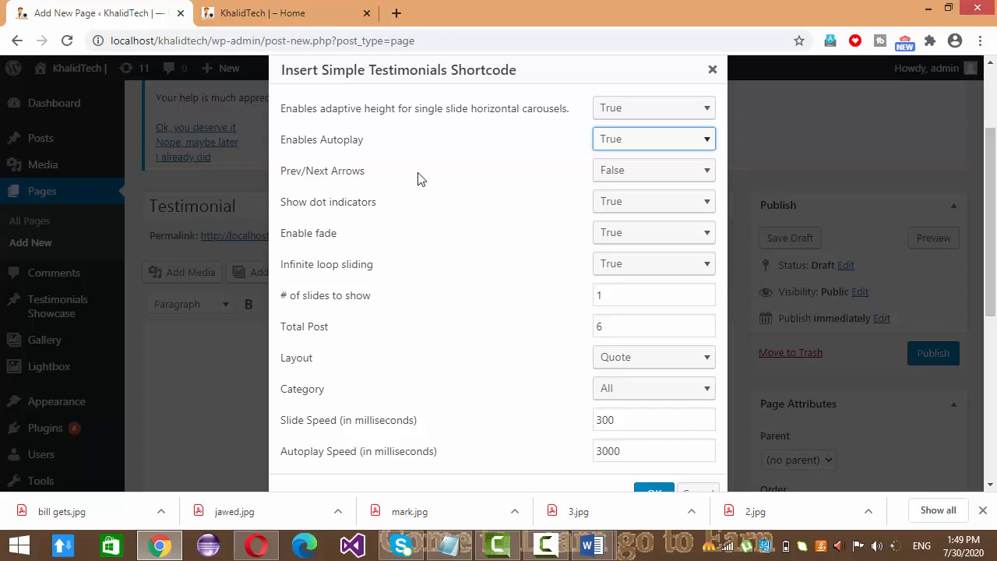
pyautogui.click(633, 170)
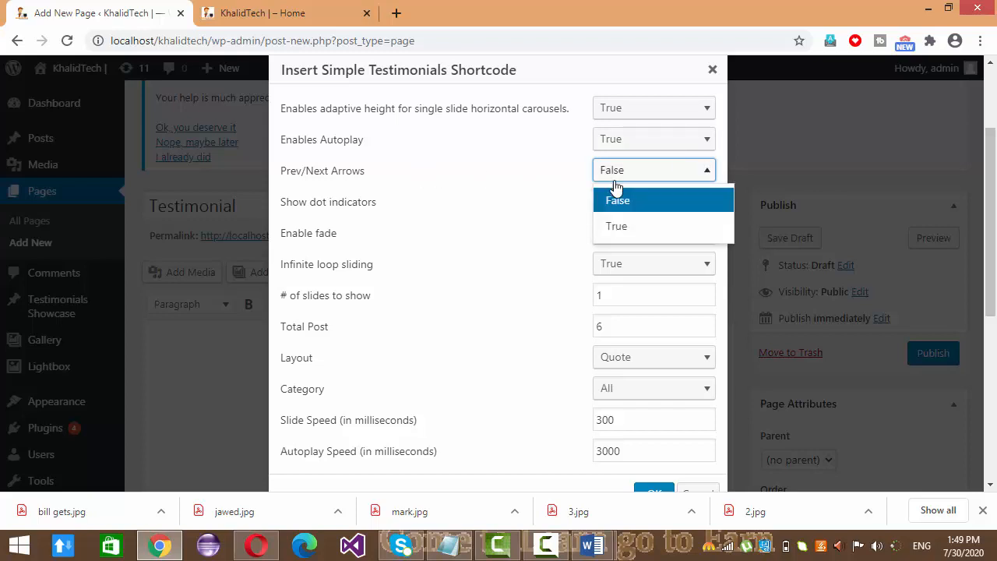
pyautogui.click(623, 225)
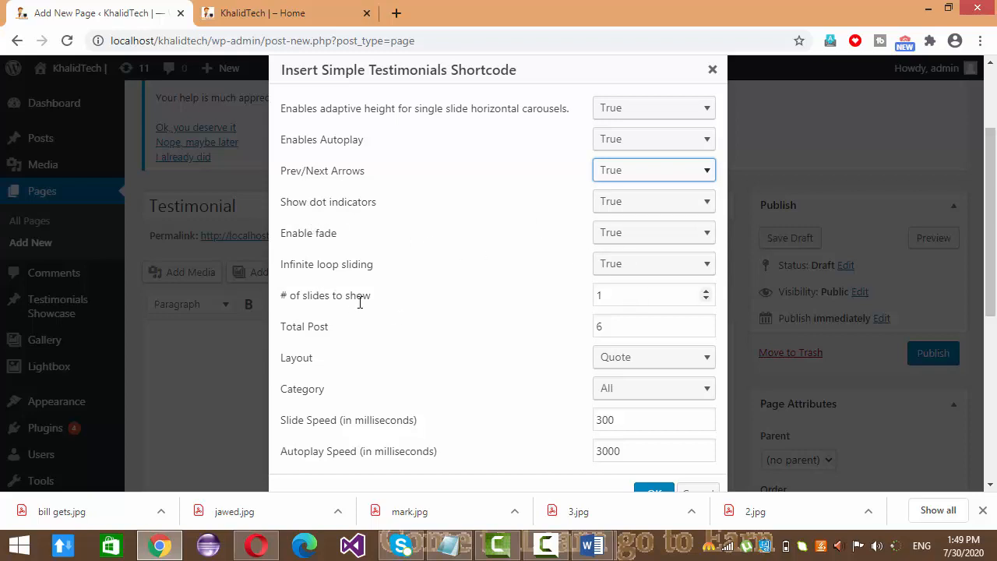
# Set the testimonials shortcode's number of slides to show to 2 and its layout to Grid.
pyautogui.click(641, 295)
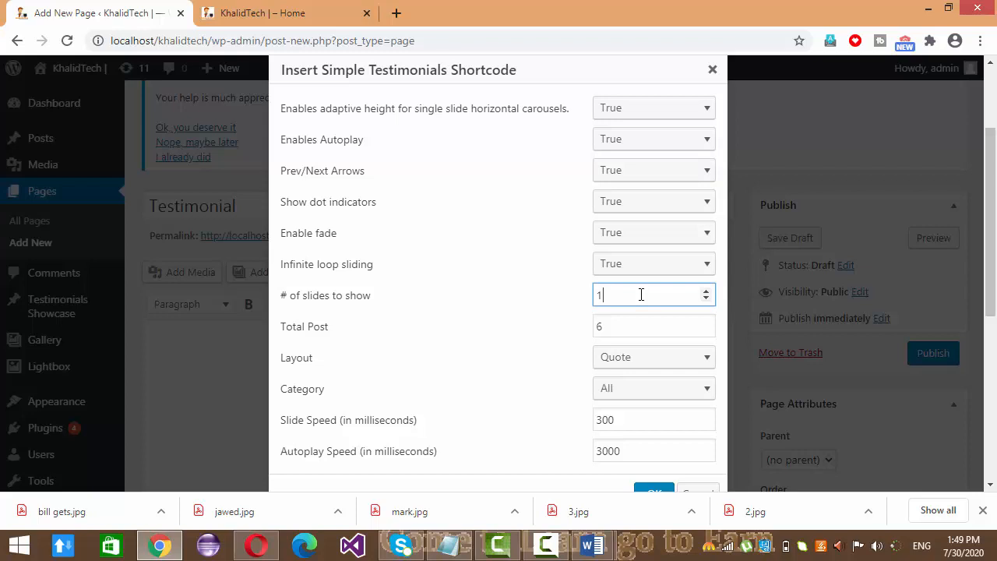
pyautogui.write('2')
pyautogui.moveTo(992, 231); pyautogui.dragTo(993, 266)
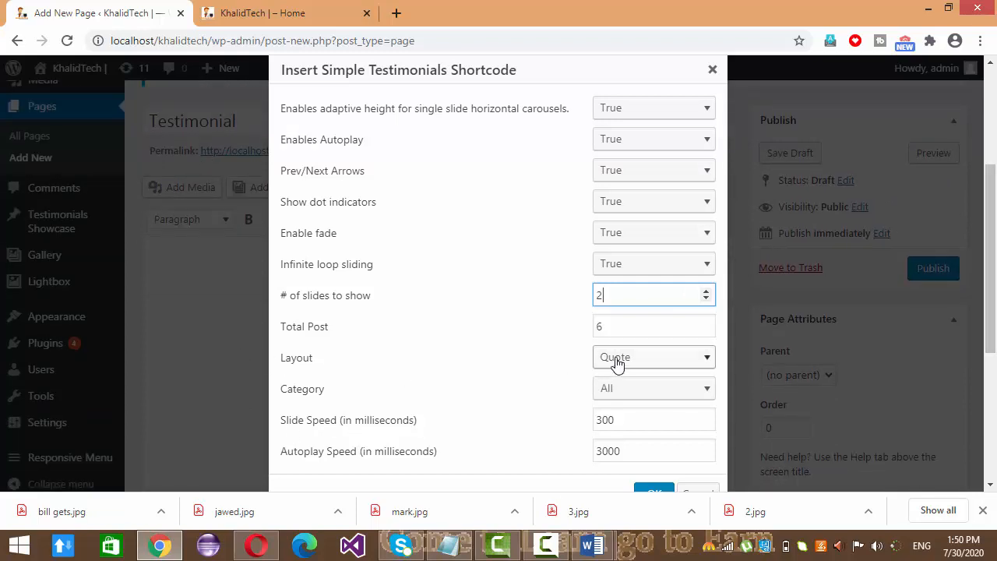
pyautogui.click(616, 360)
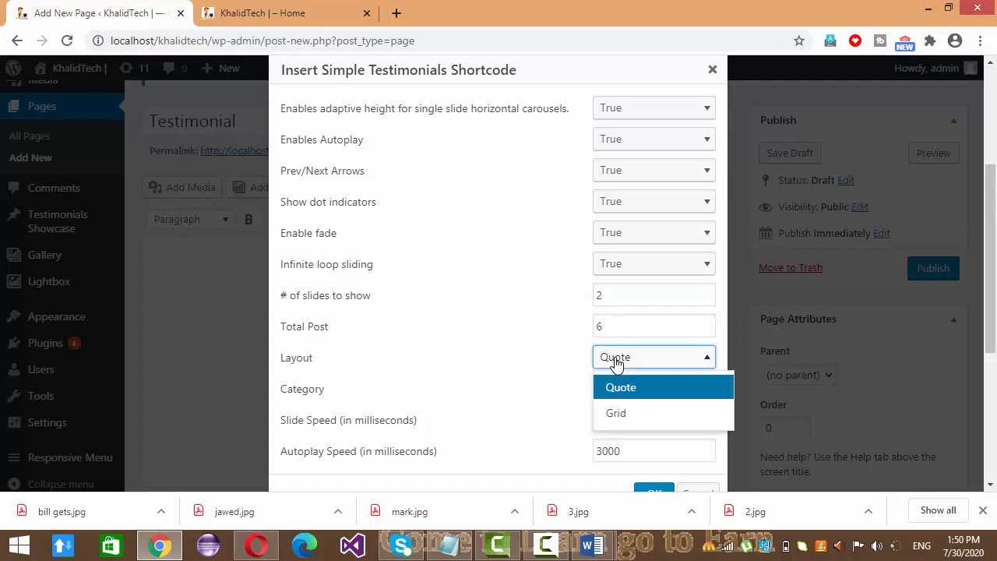
pyautogui.click(616, 413)
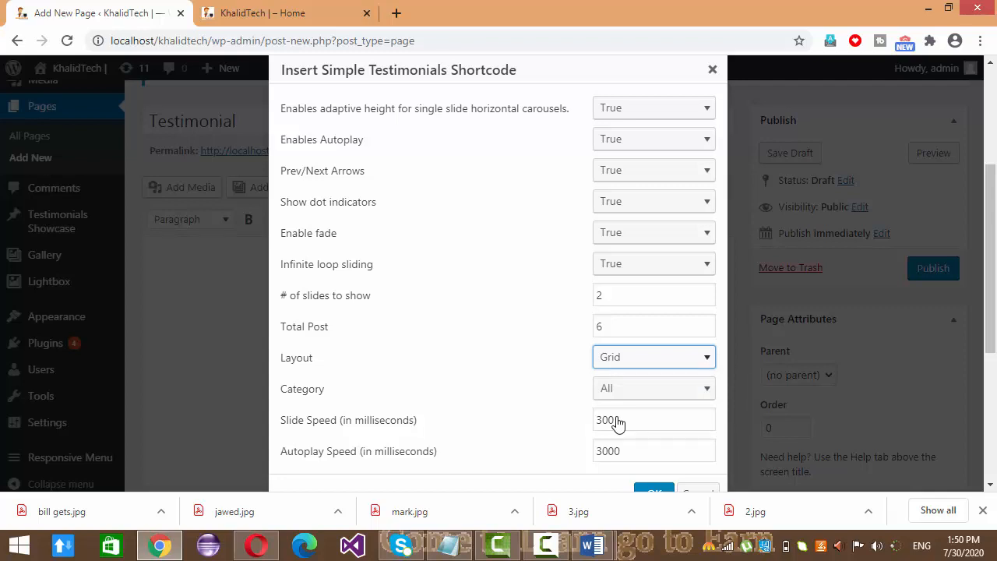
# Switch to the "testimonail" Word document, review its sample testimonial layouts, and return to Chrome.
pyautogui.click(592, 545)
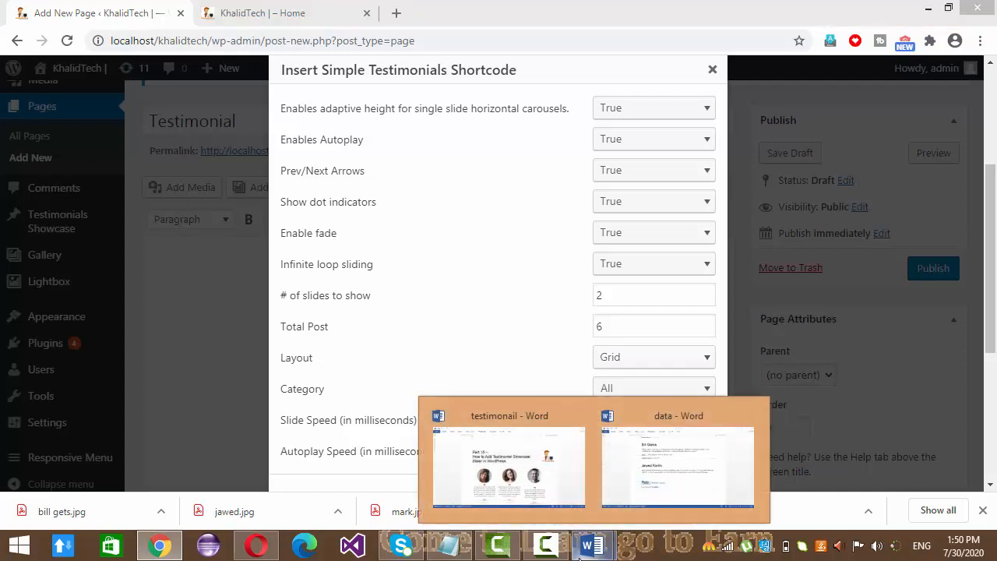
pyautogui.click(514, 471)
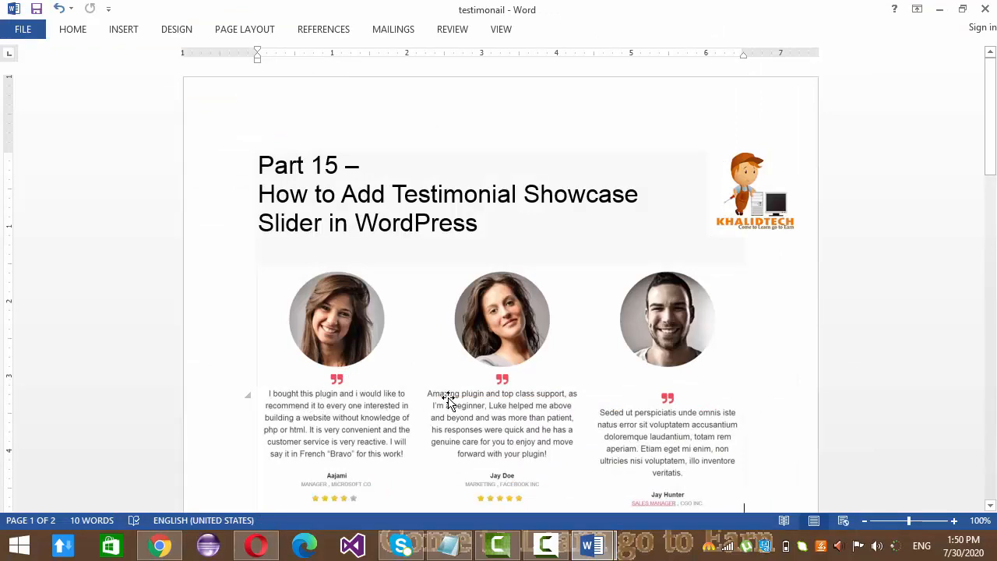
pyautogui.moveTo(990, 117); pyautogui.dragTo(990, 117)
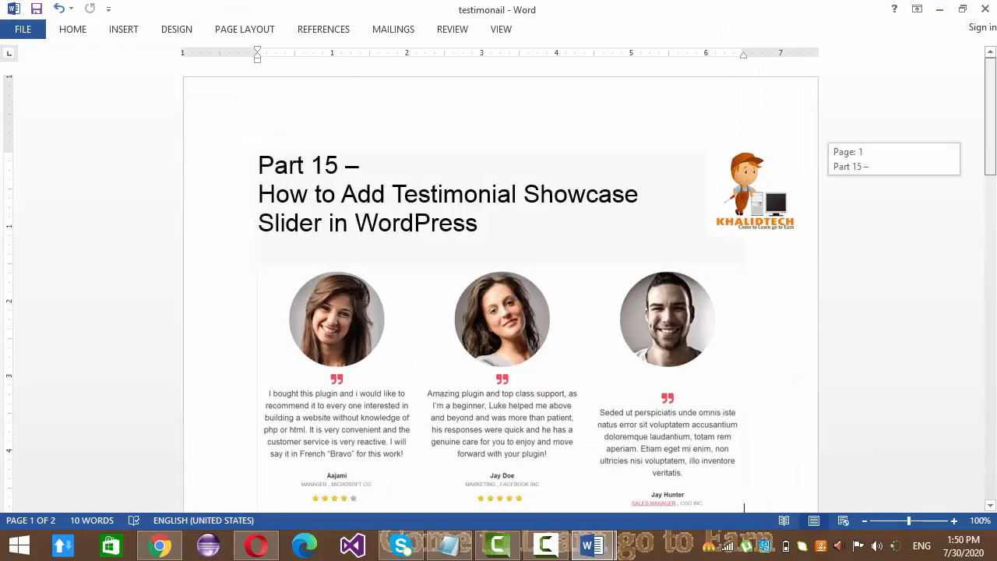
pyautogui.moveTo(990, 164); pyautogui.dragTo(988, 321)
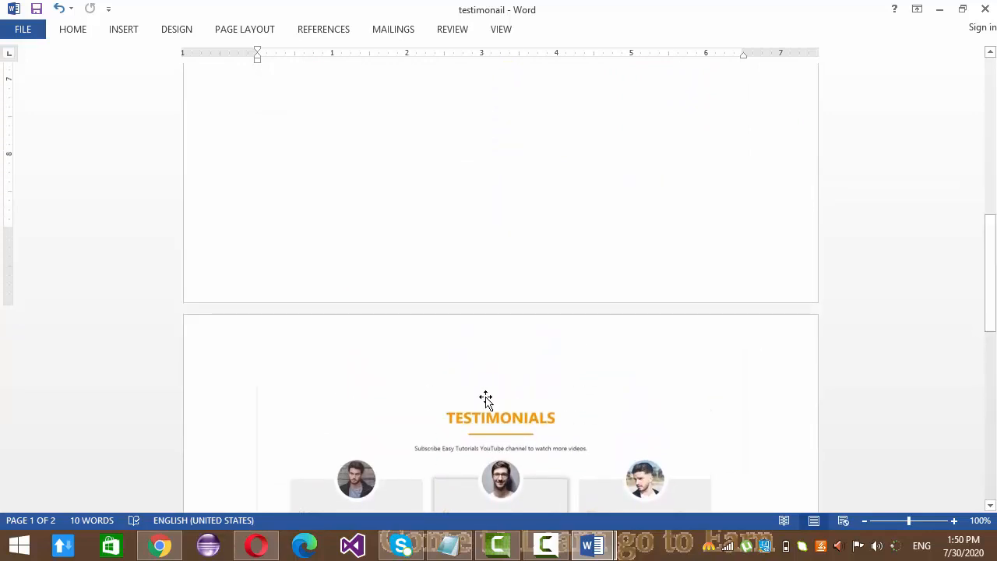
pyautogui.click(159, 545)
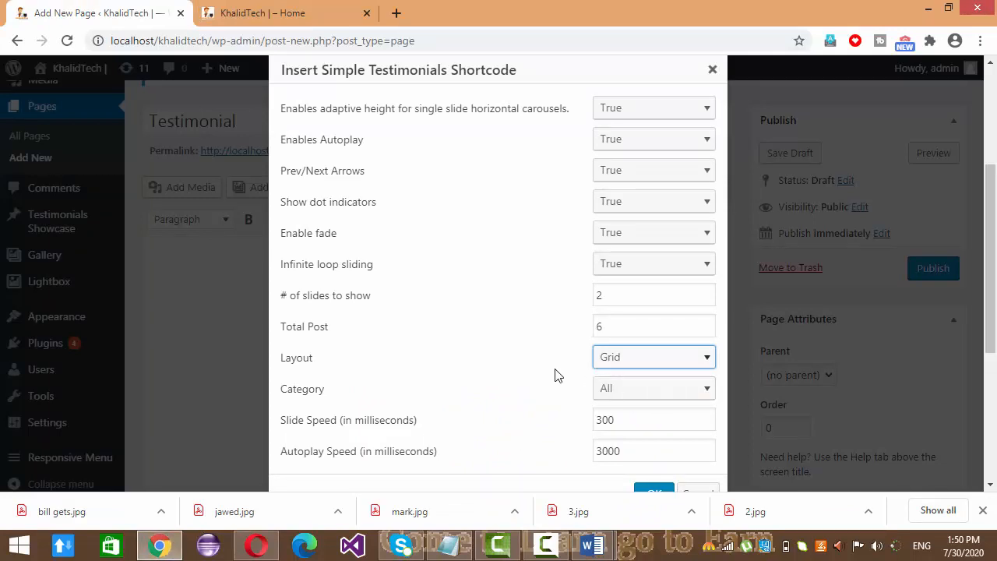
# Insert the configured testimonials shortcode into the page body and publish the Testimonial page.
pyautogui.moveTo(990, 270); pyautogui.dragTo(990, 338)
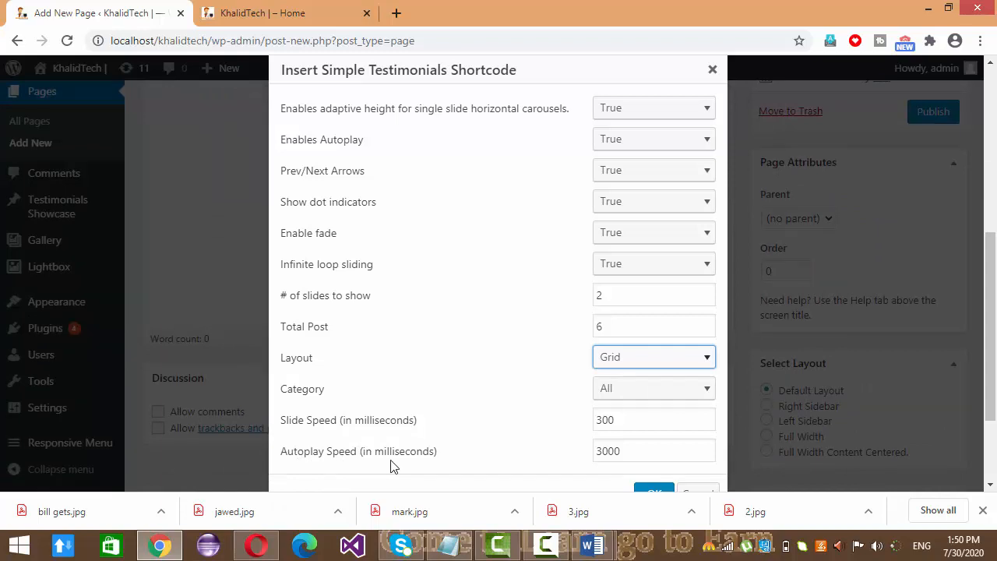
pyautogui.click(642, 446)
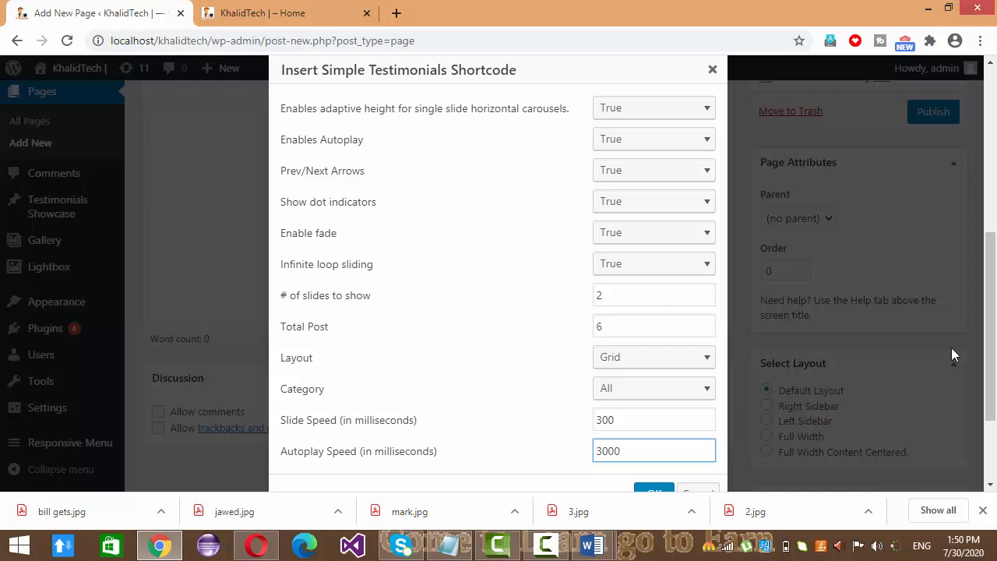
pyautogui.moveTo(994, 316); pyautogui.dragTo(994, 365)
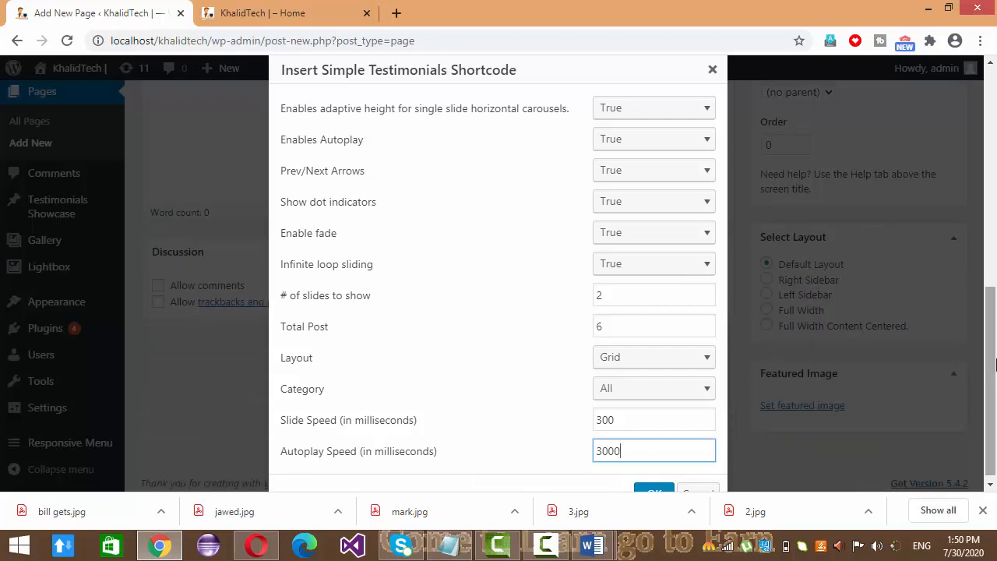
pyautogui.click(984, 511)
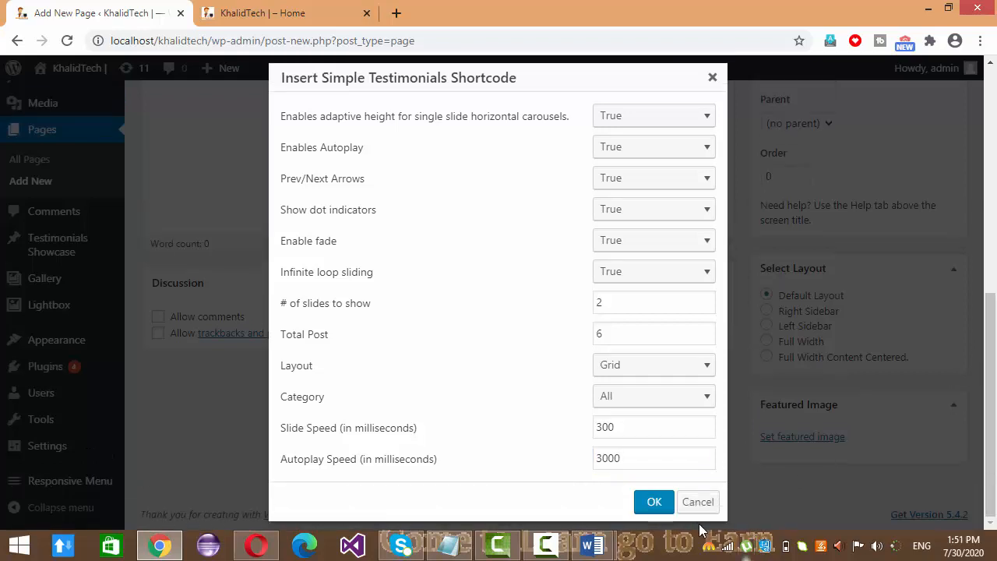
pyautogui.click(655, 504)
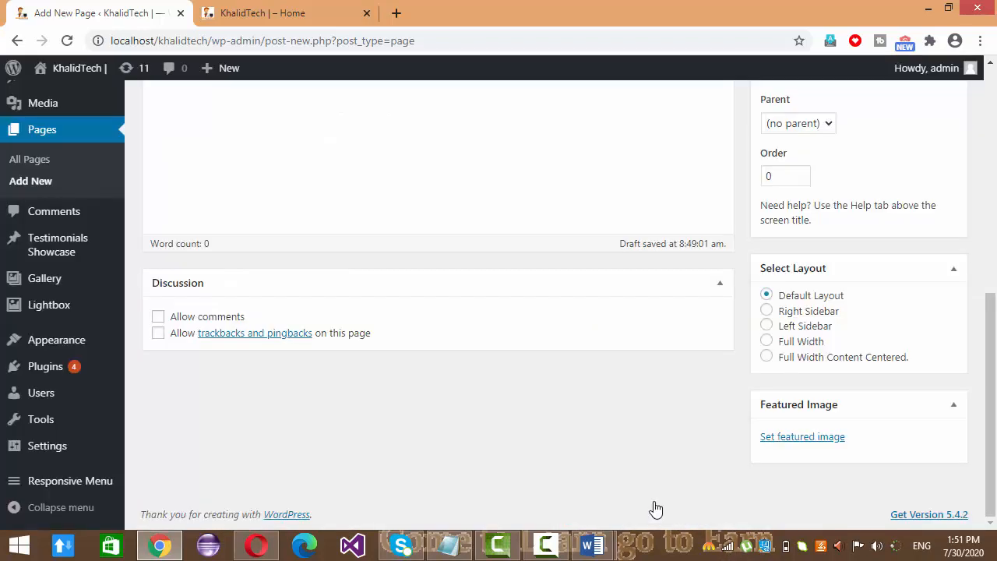
pyautogui.moveTo(989, 376); pyautogui.dragTo(990, 264)
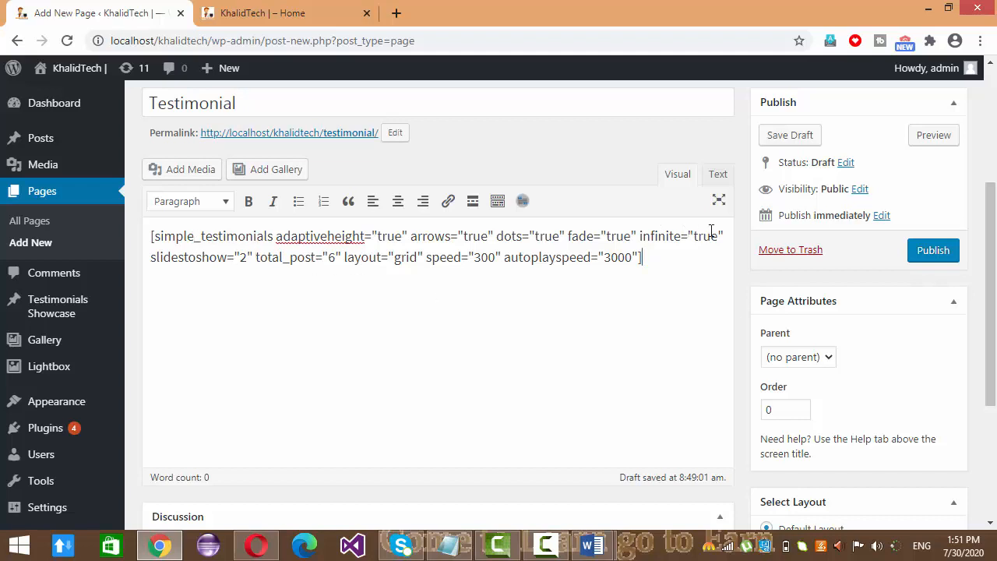
pyautogui.click(927, 251)
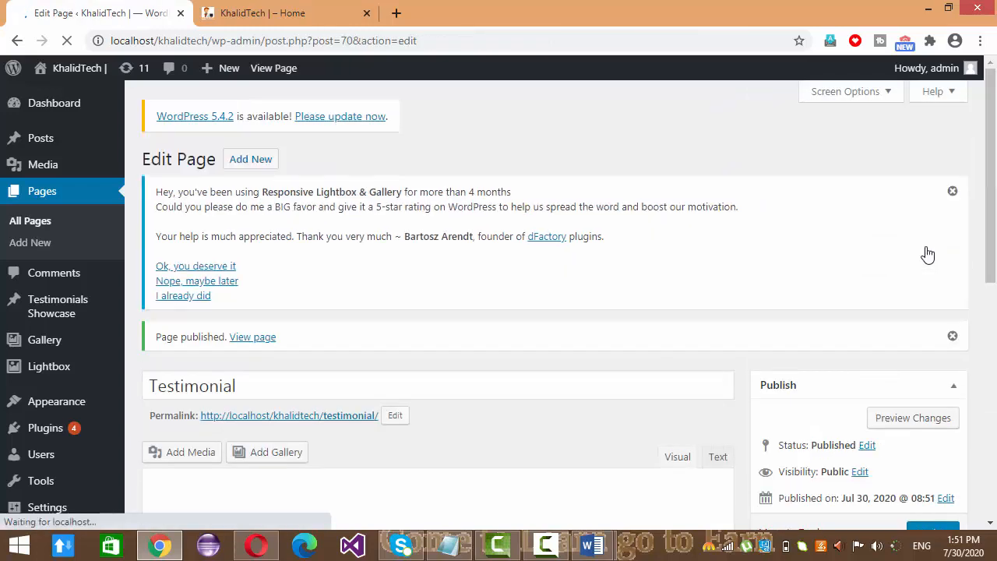
# Reload the site's home page and examine the entries of its navigation menu.
pyautogui.click(350, 10)
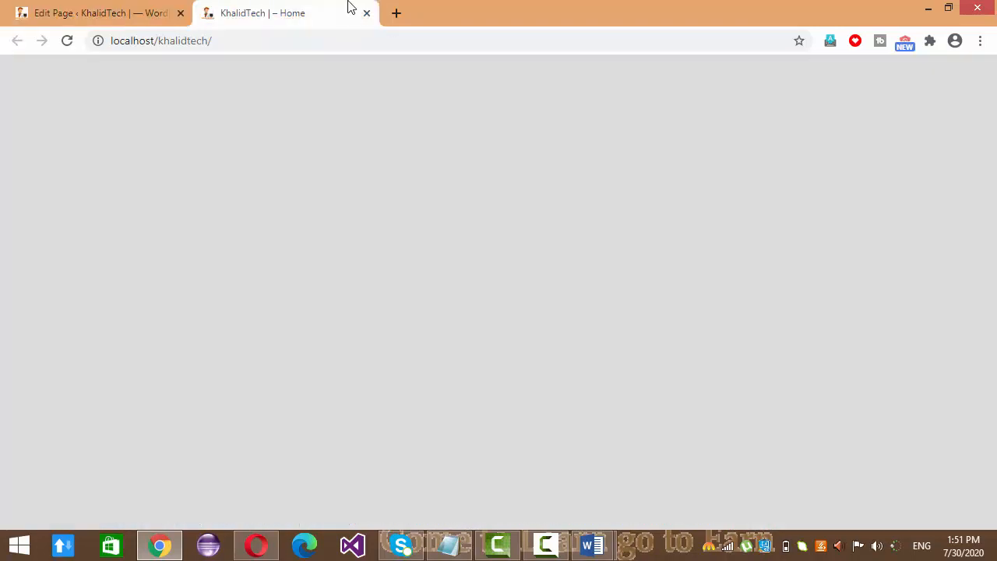
pyautogui.click(66, 40)
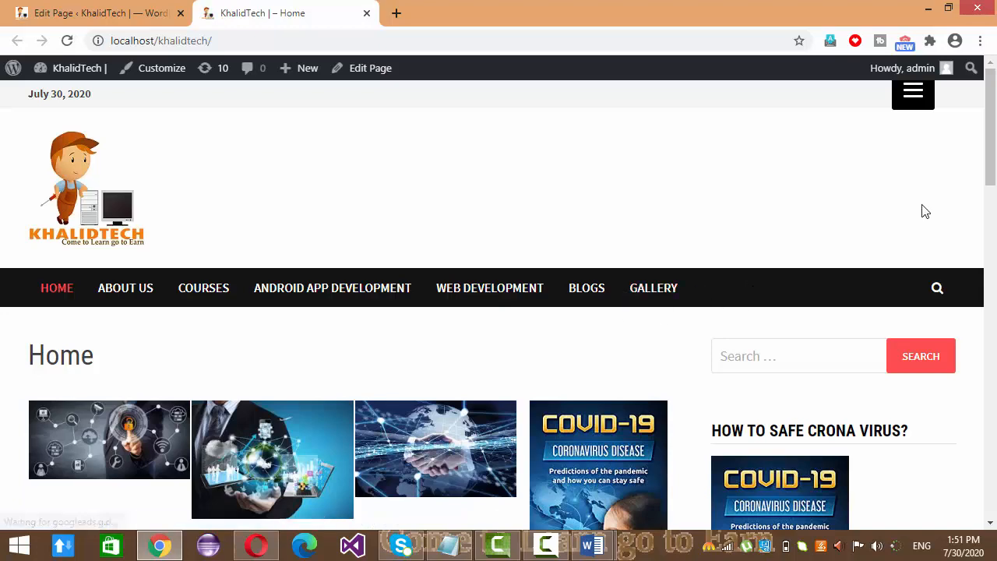
pyautogui.moveTo(991, 158); pyautogui.dragTo(992, 196)
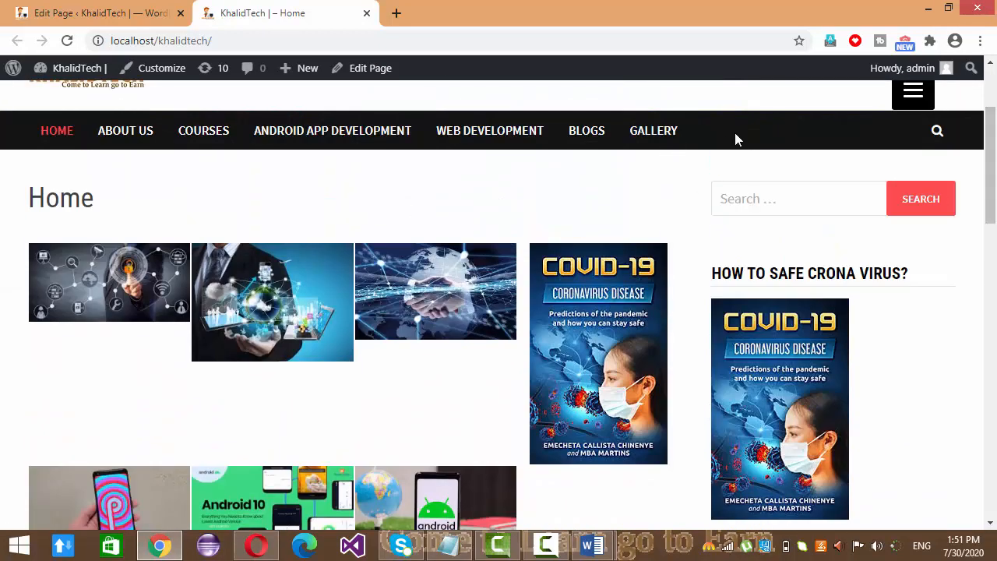
# Return to the WordPress admin and add the Testimonial page to the "mymenu" navigation menu.
pyautogui.click(69, 8)
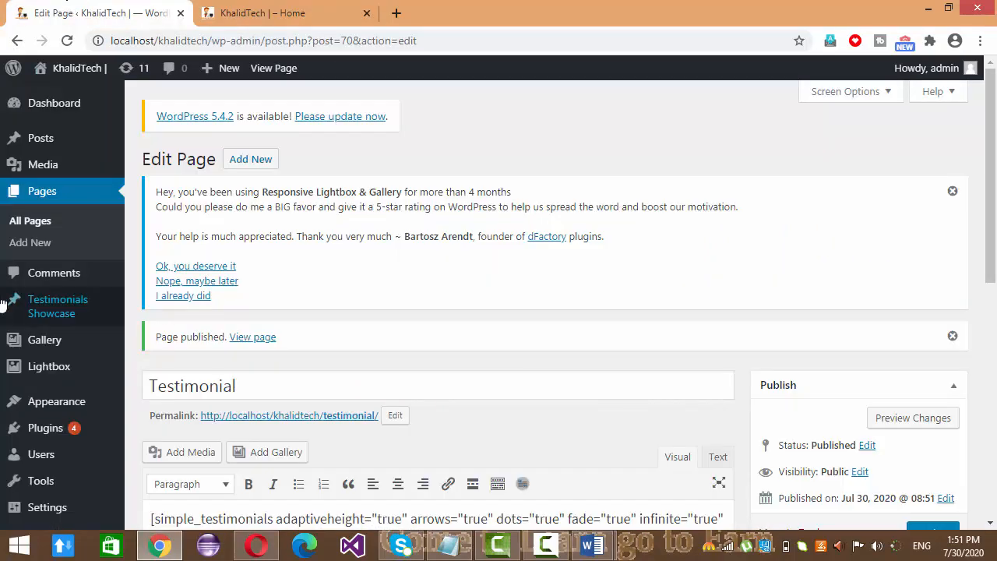
pyautogui.moveTo(43, 409)
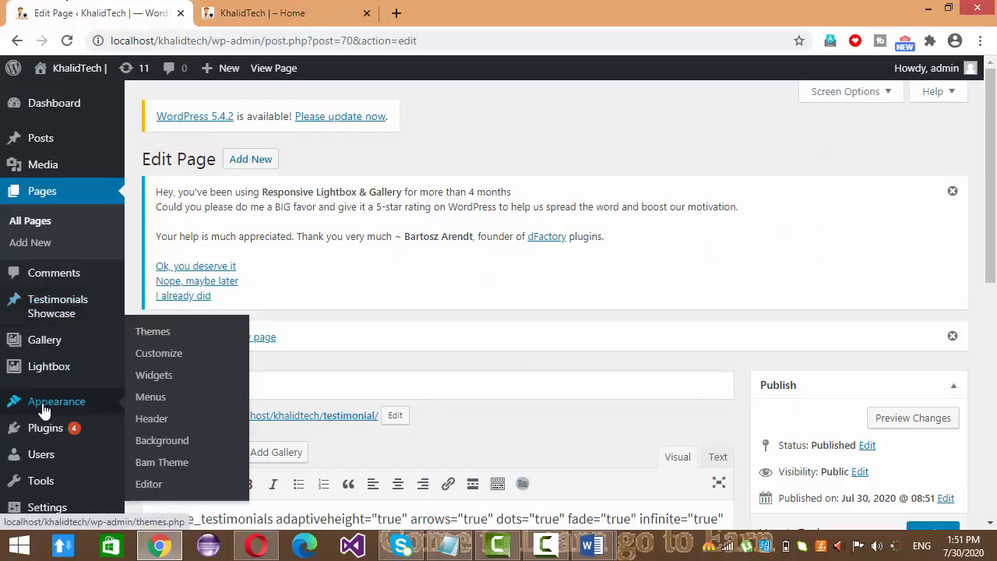
pyautogui.click(148, 399)
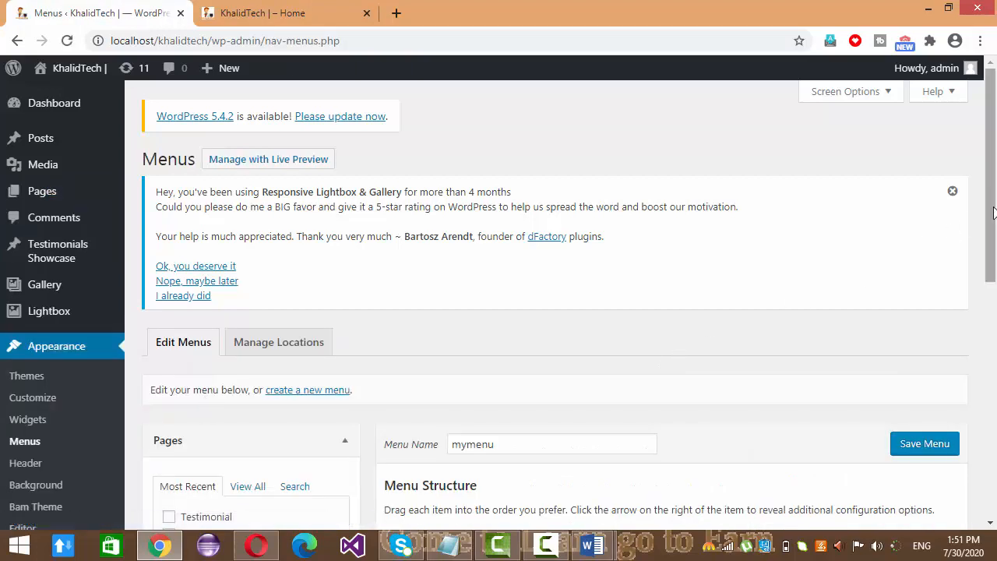
pyautogui.moveTo(993, 212); pyautogui.dragTo(996, 325)
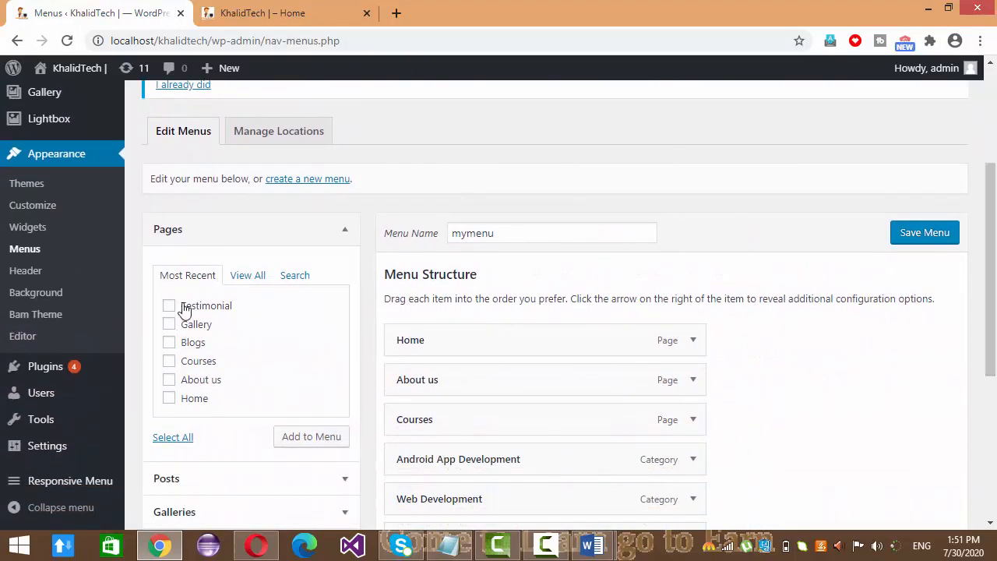
pyautogui.click(318, 441)
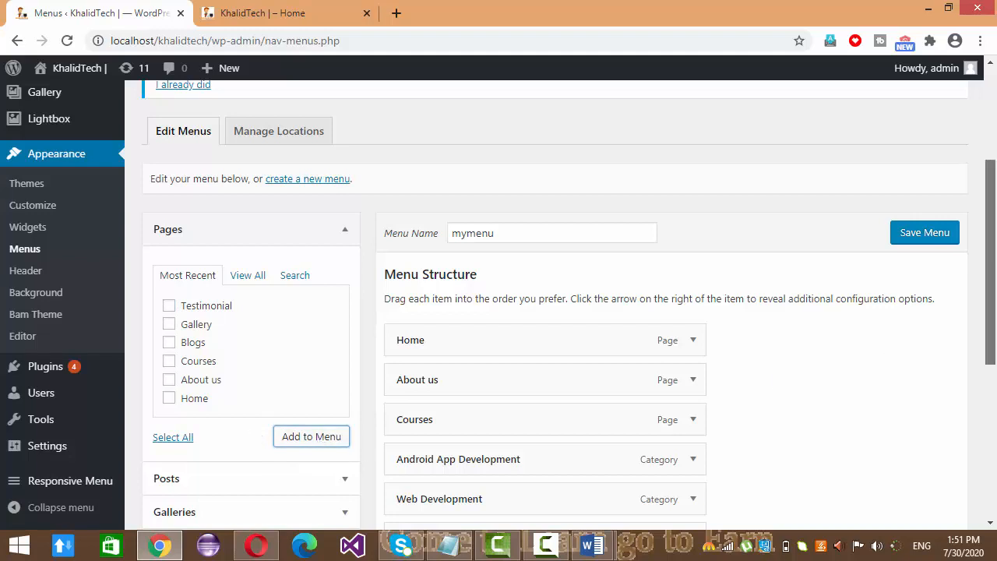
# Save the "mymenu" navigation menu with the added Testimonial page.
pyautogui.scroll(-3, 303, 459)
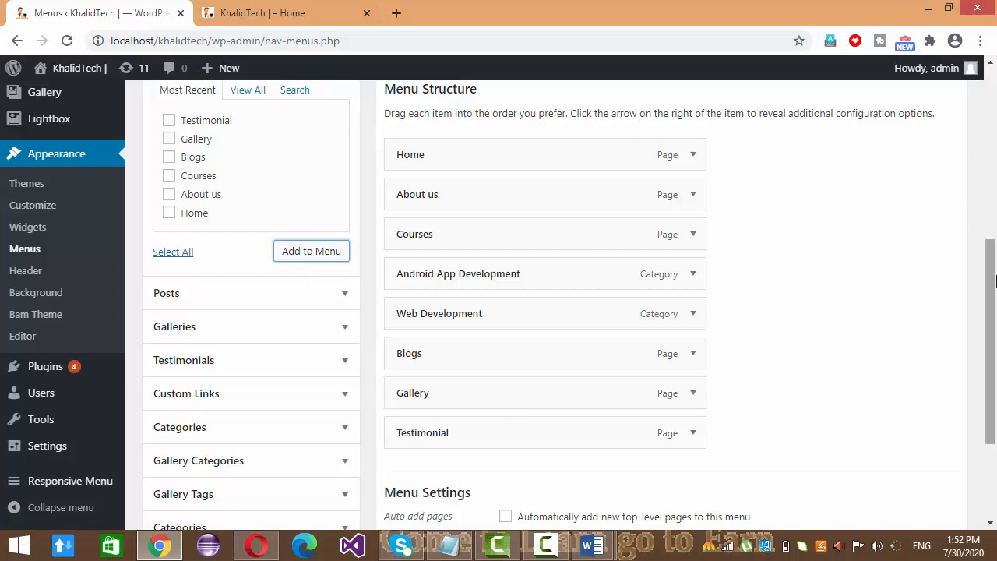
pyautogui.scroll(-3, 981, 307)
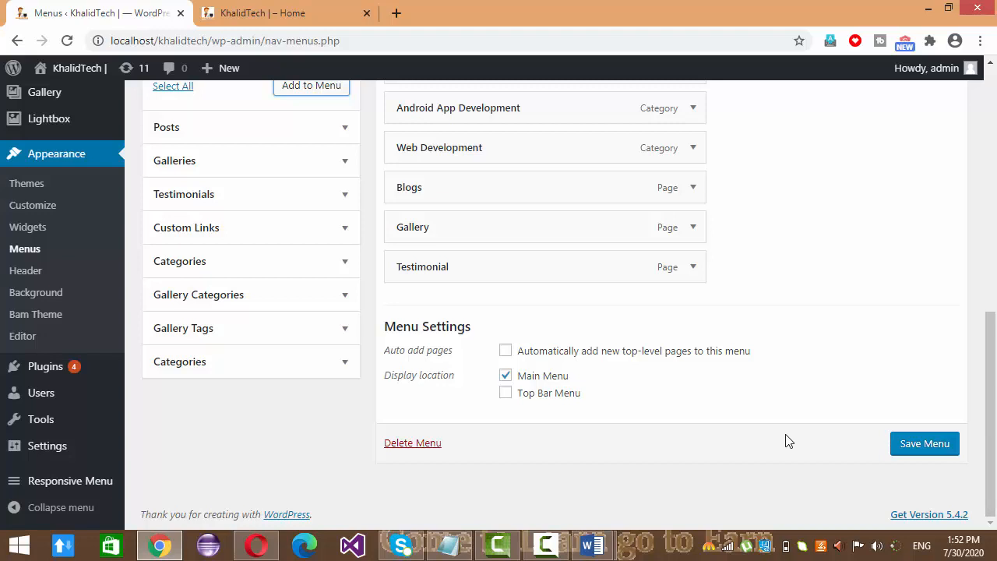
pyautogui.click(932, 451)
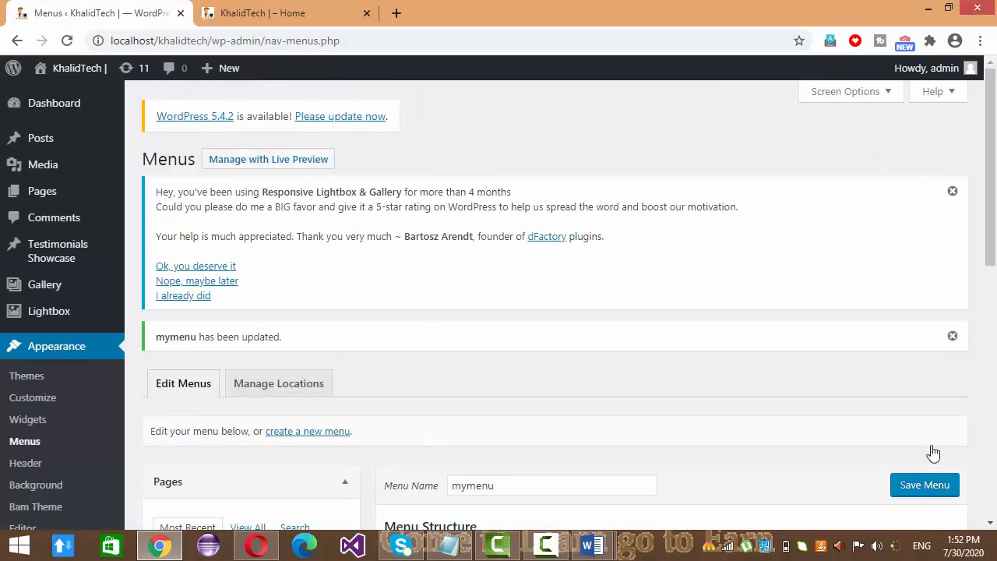
# Reload the site's home page and check its navigation menu for the Testimonial entry.
pyautogui.click(353, 7)
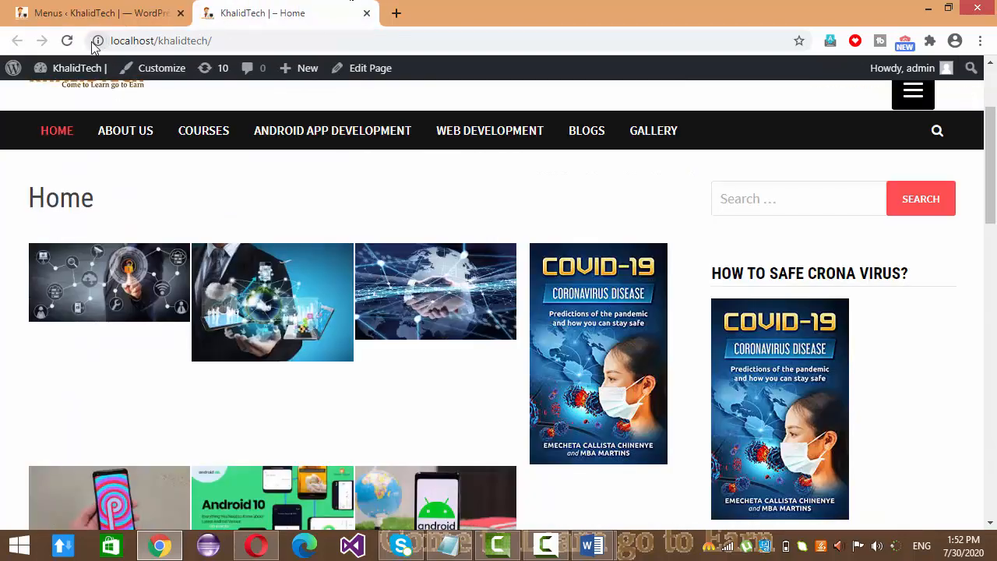
pyautogui.click(68, 41)
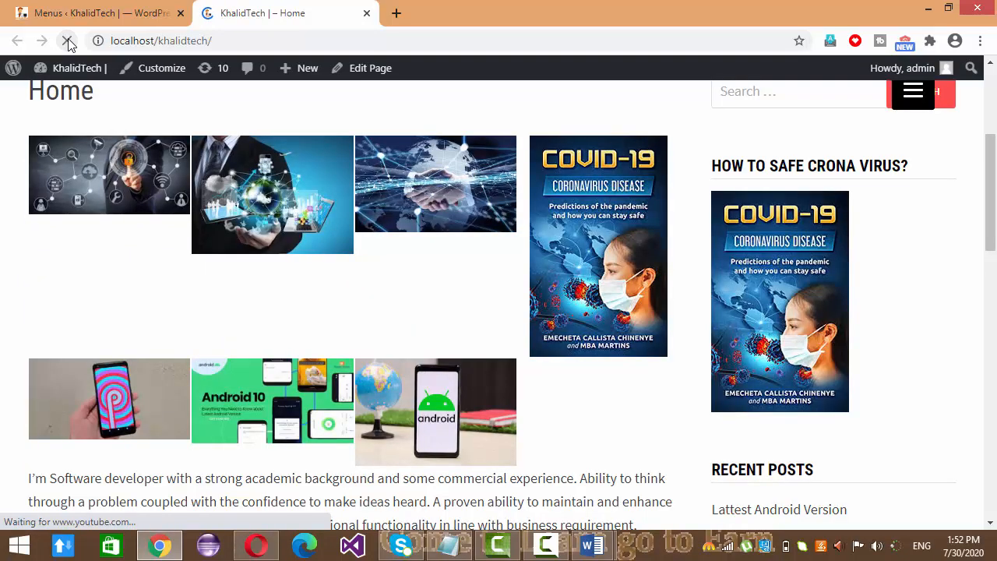
pyautogui.moveTo(994, 212); pyautogui.dragTo(996, 147)
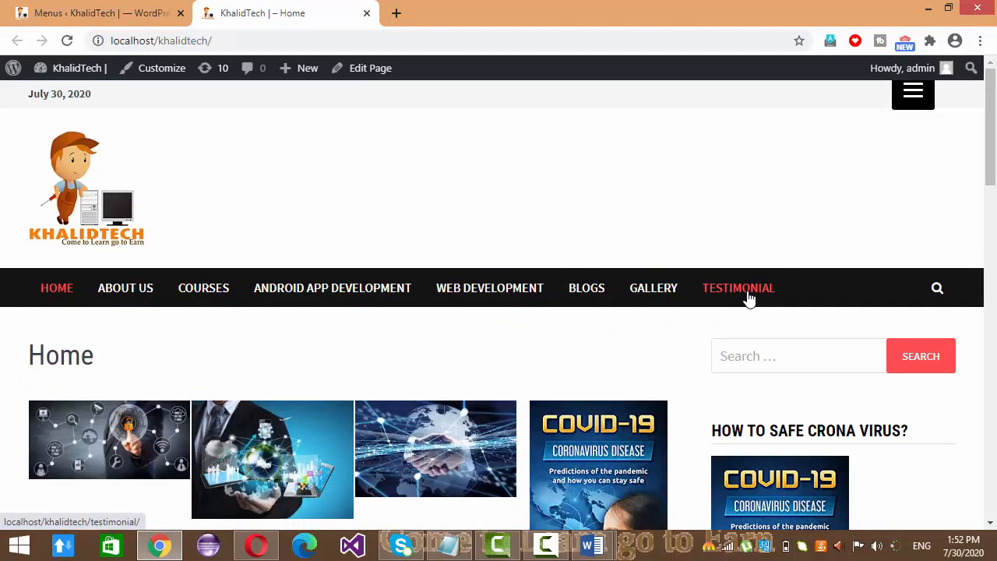
pyautogui.click(547, 546)
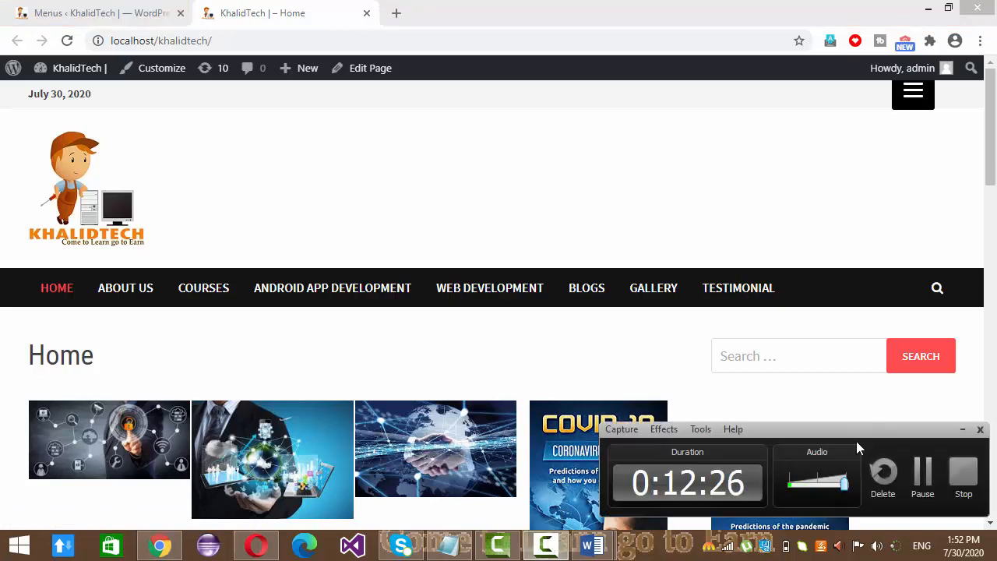
pyautogui.click(963, 429)
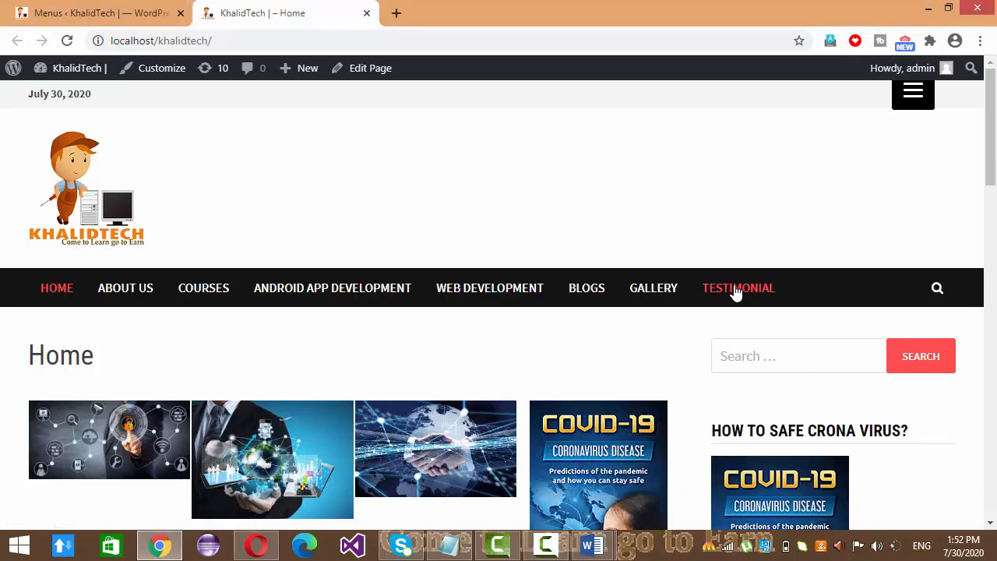
# Open the Testimonial page from the site's navigation menu and browse its slider forwards and backwards.
pyautogui.click(737, 290)
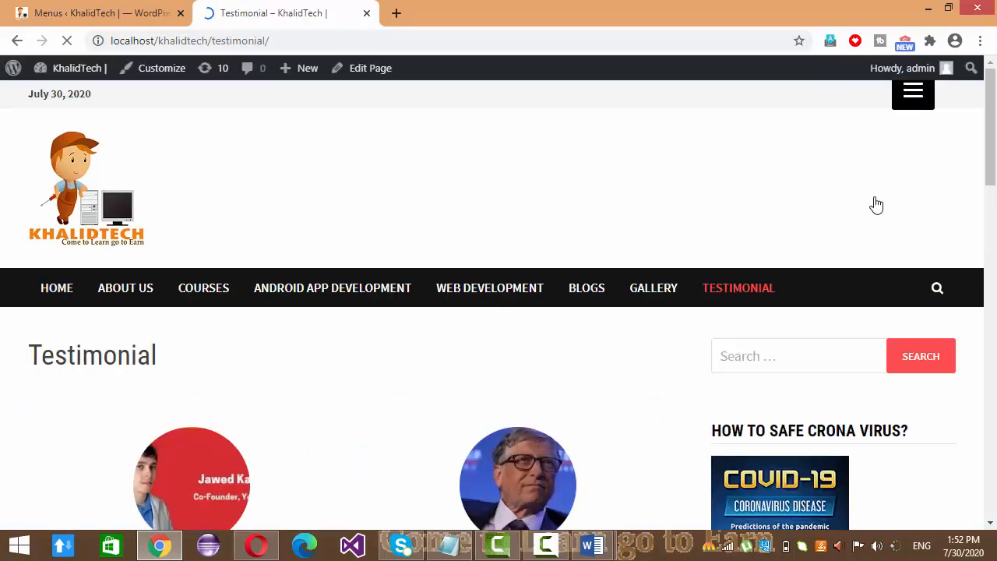
pyautogui.moveTo(994, 120); pyautogui.dragTo(996, 181)
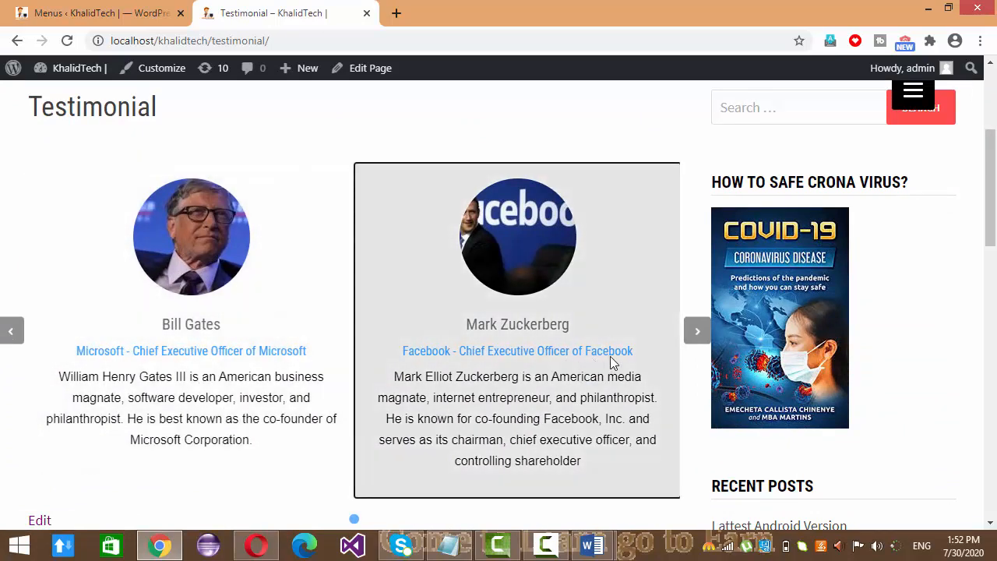
pyautogui.moveTo(994, 170); pyautogui.dragTo(995, 181)
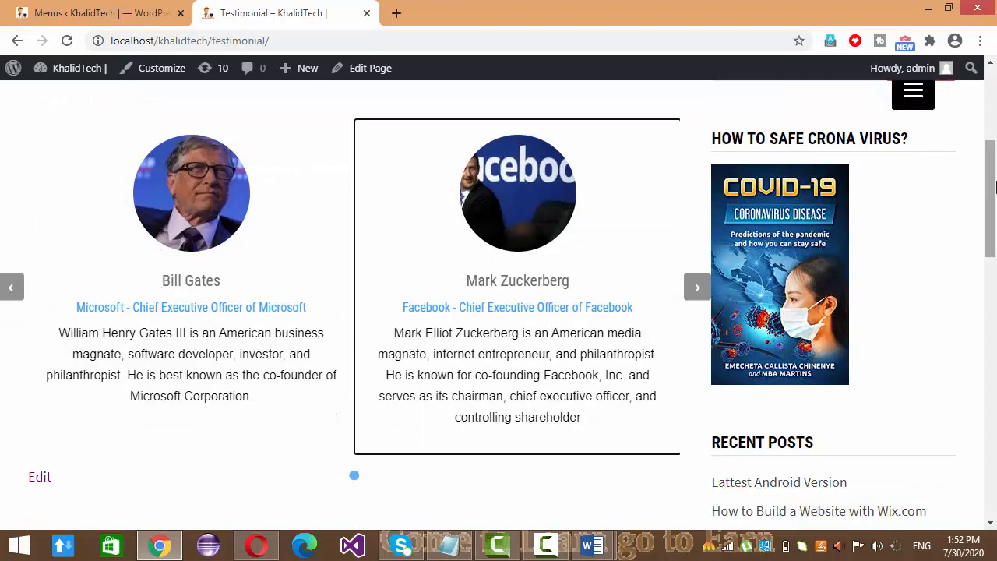
pyautogui.click(699, 288)
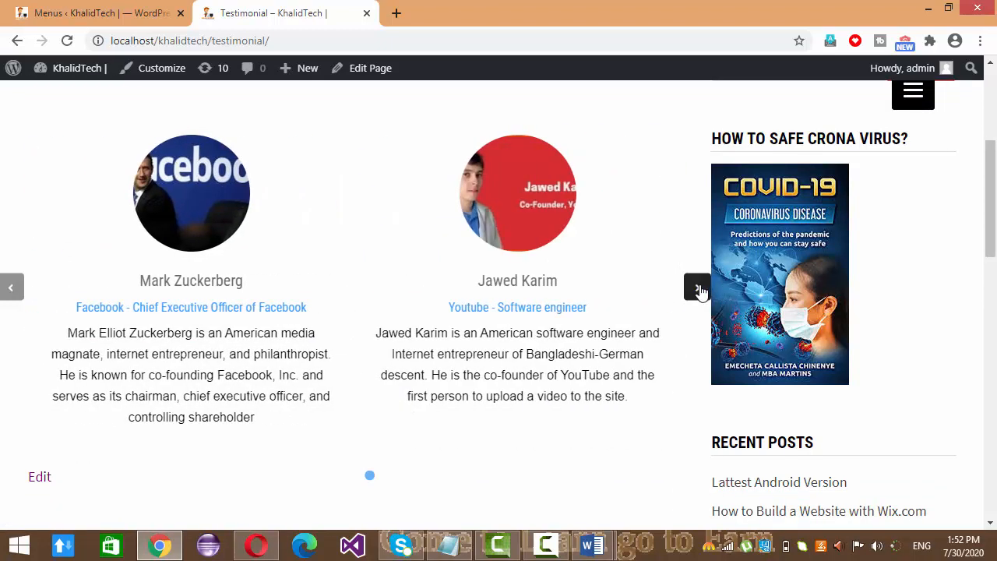
pyautogui.click(15, 295)
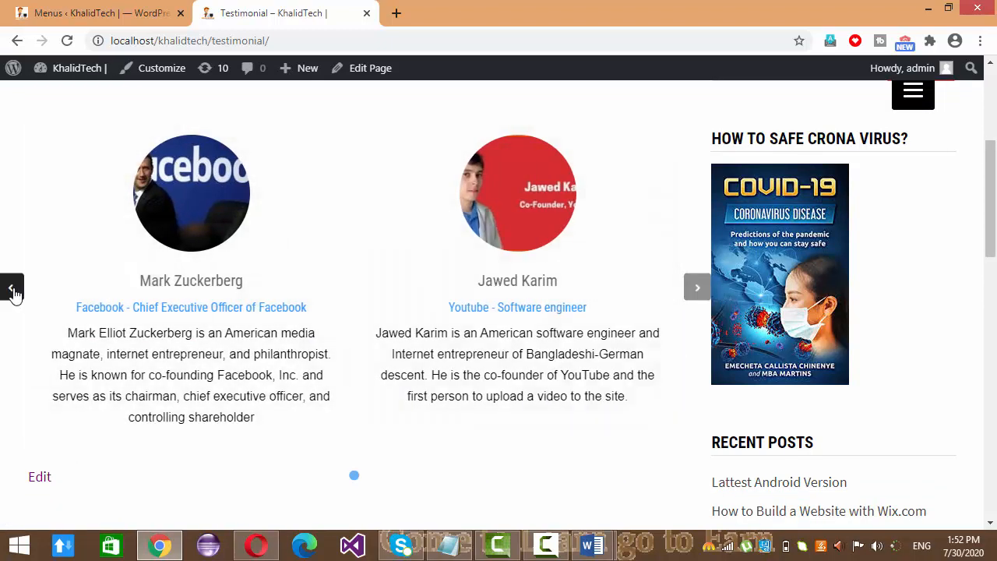
pyautogui.click(698, 290)
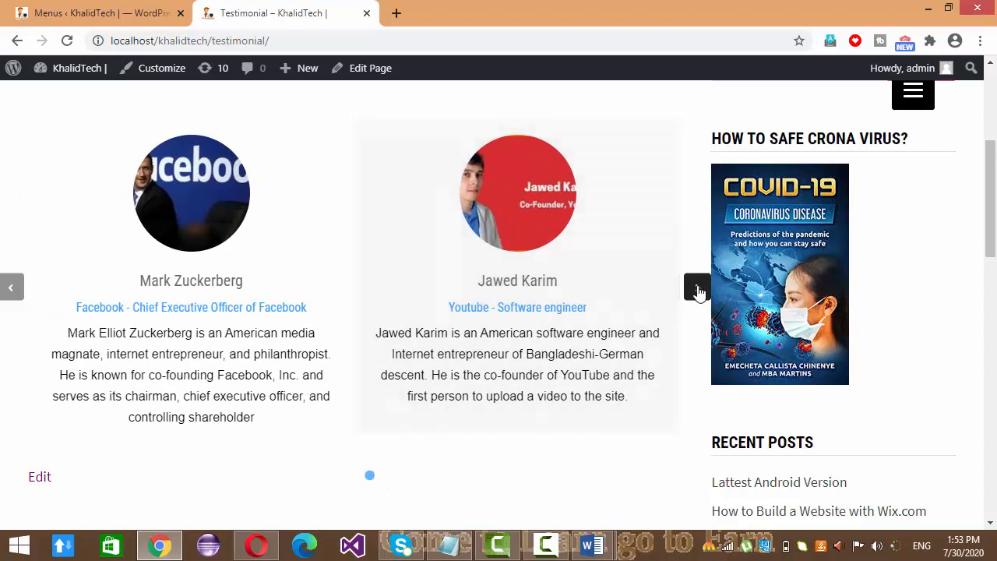
pyautogui.click(698, 288)
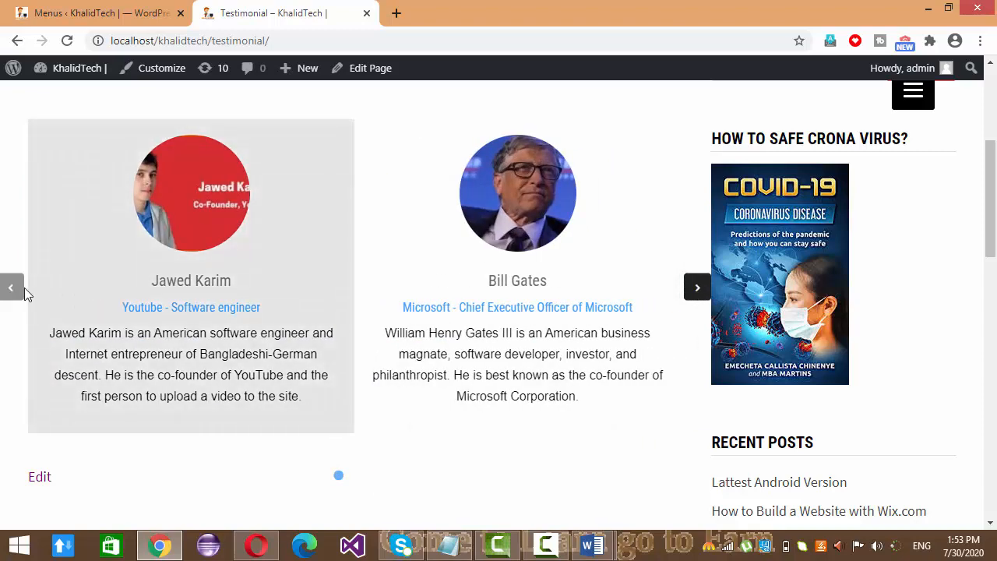
pyautogui.click(14, 289)
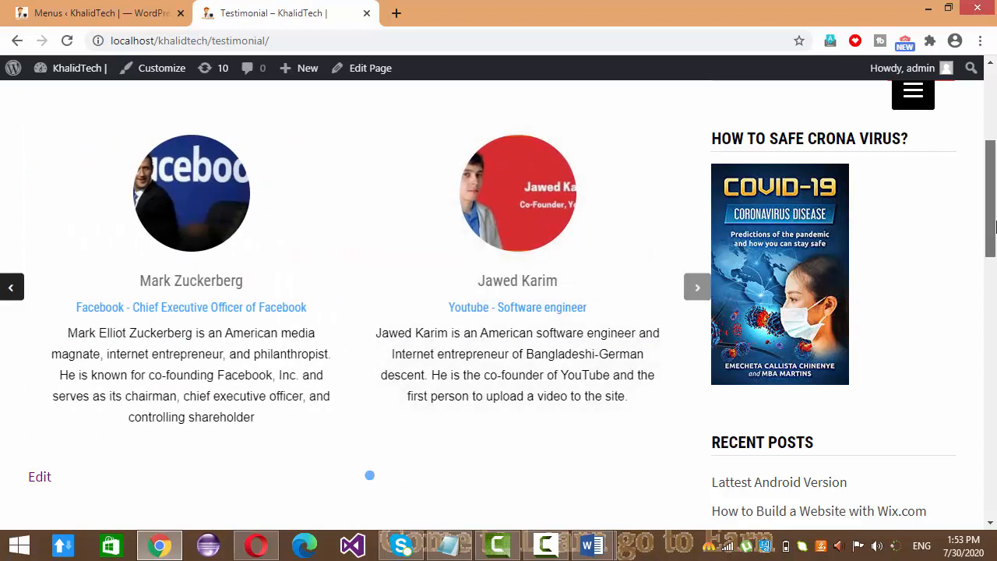
pyautogui.scroll(3, 990, 189)
pyautogui.scroll(-3, 989, 189)
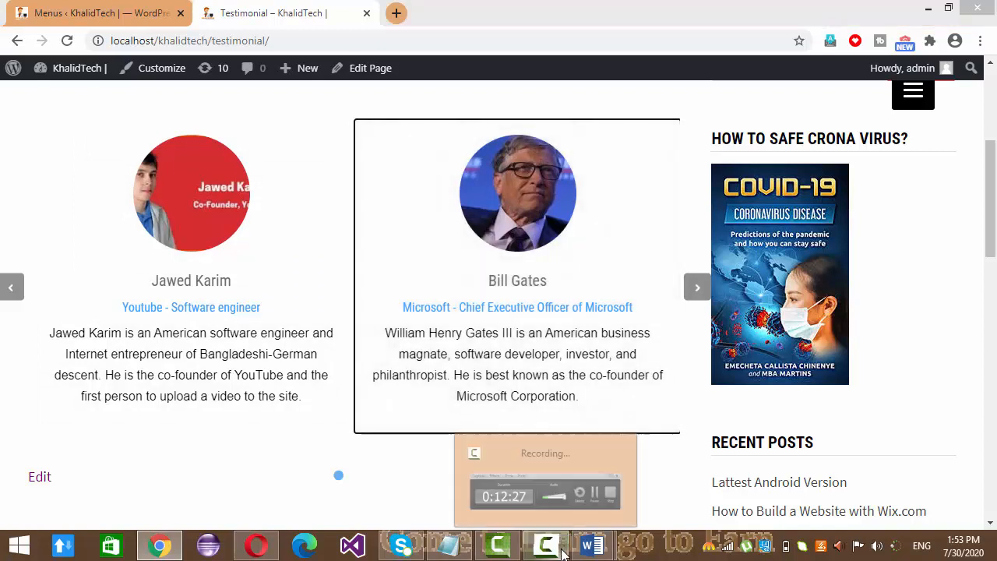
pyautogui.click(603, 514)
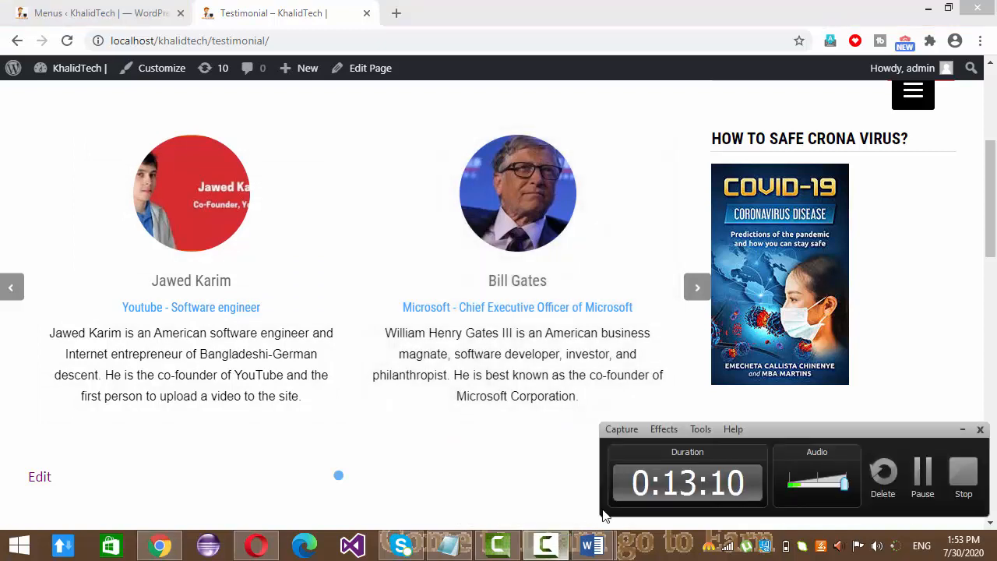
pyautogui.click(963, 430)
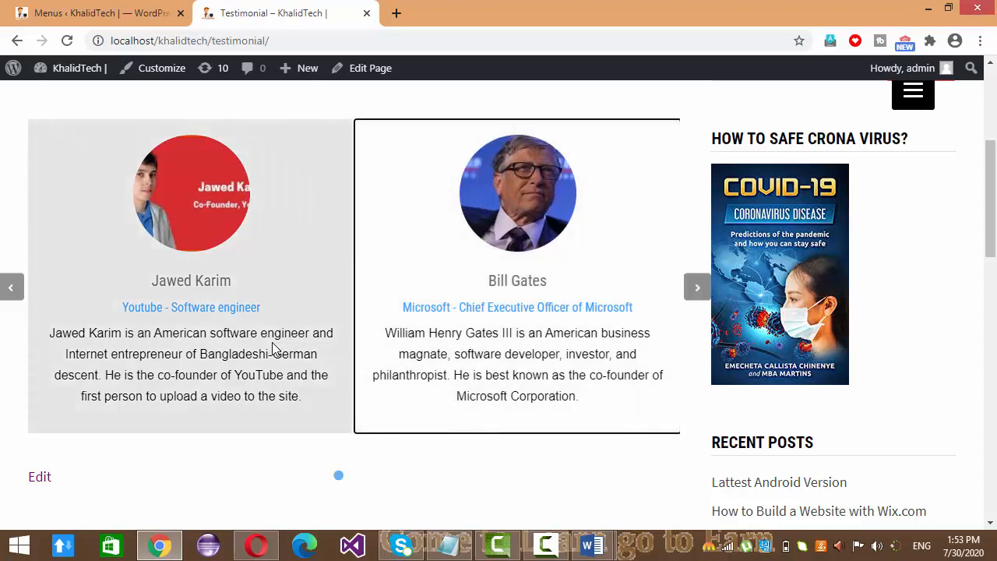
# Return to the WordPress admin and open the Testimonial page for editing from the list of all pages.
pyautogui.click(117, 8)
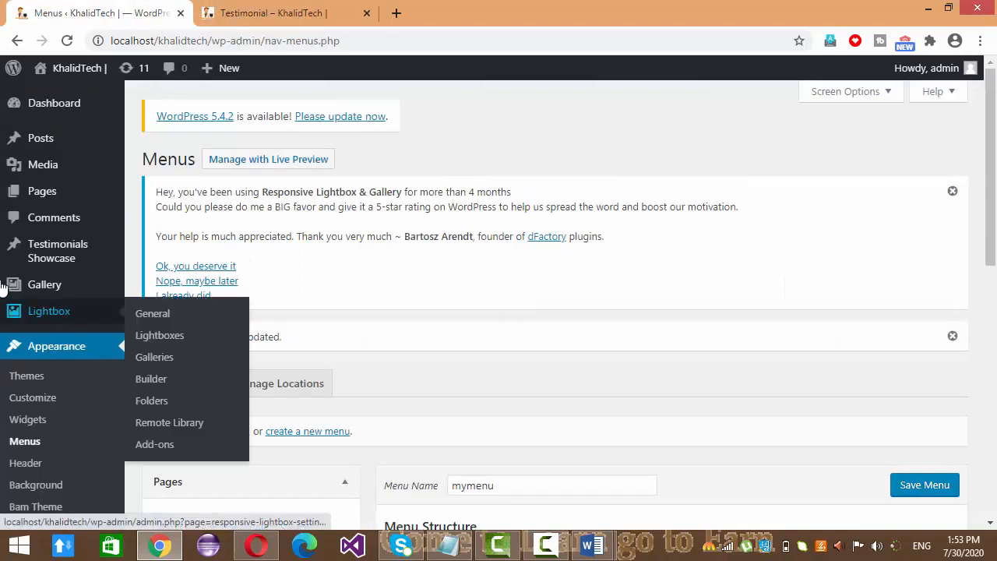
pyautogui.moveTo(56, 264)
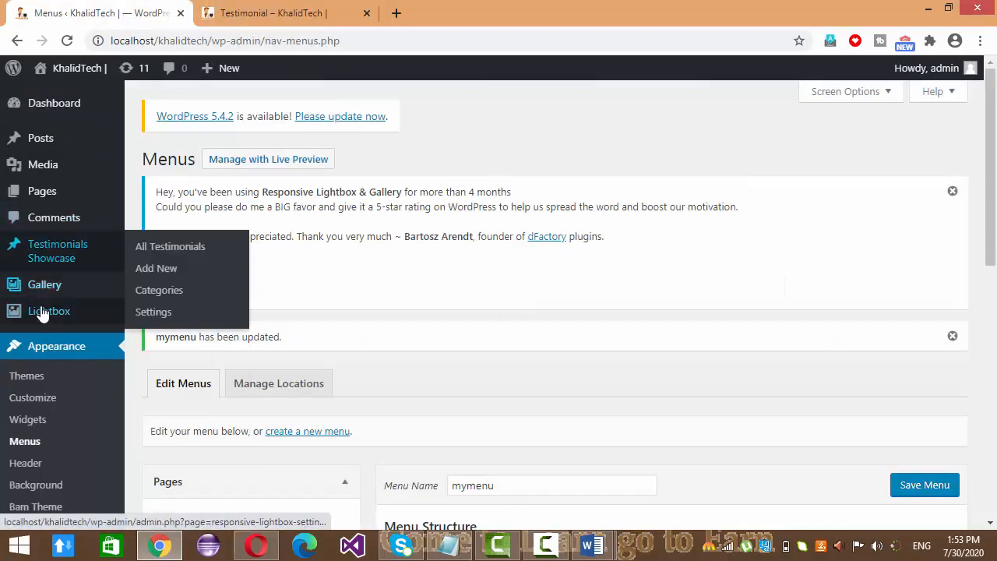
pyautogui.moveTo(41, 191)
pyautogui.click(156, 204)
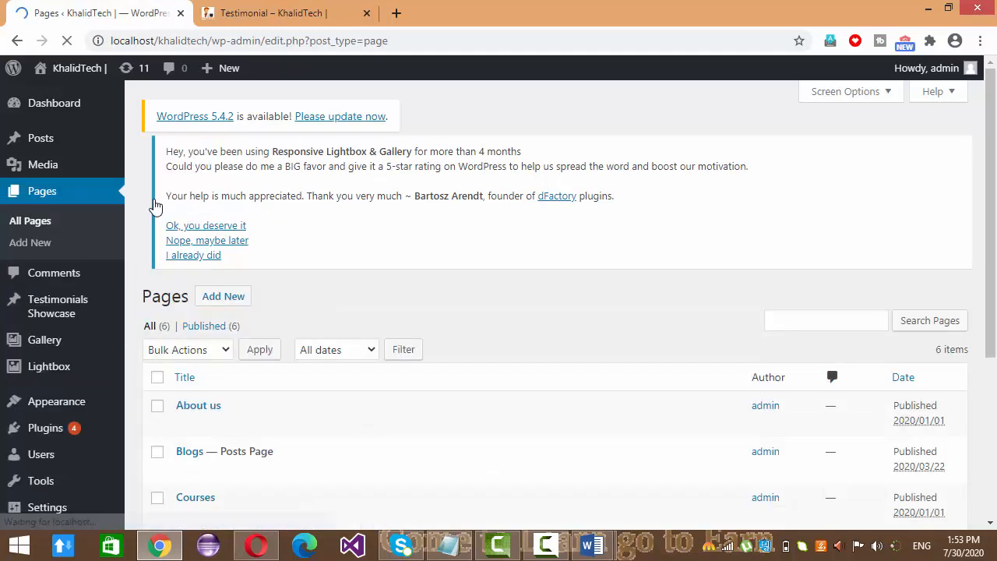
pyautogui.scroll(-3, 856, 311)
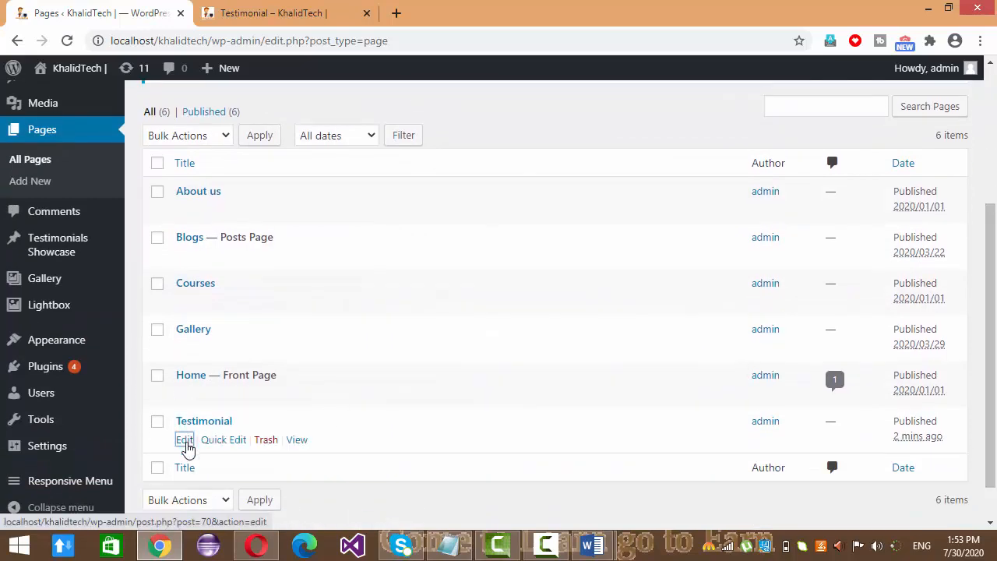
pyautogui.click(185, 441)
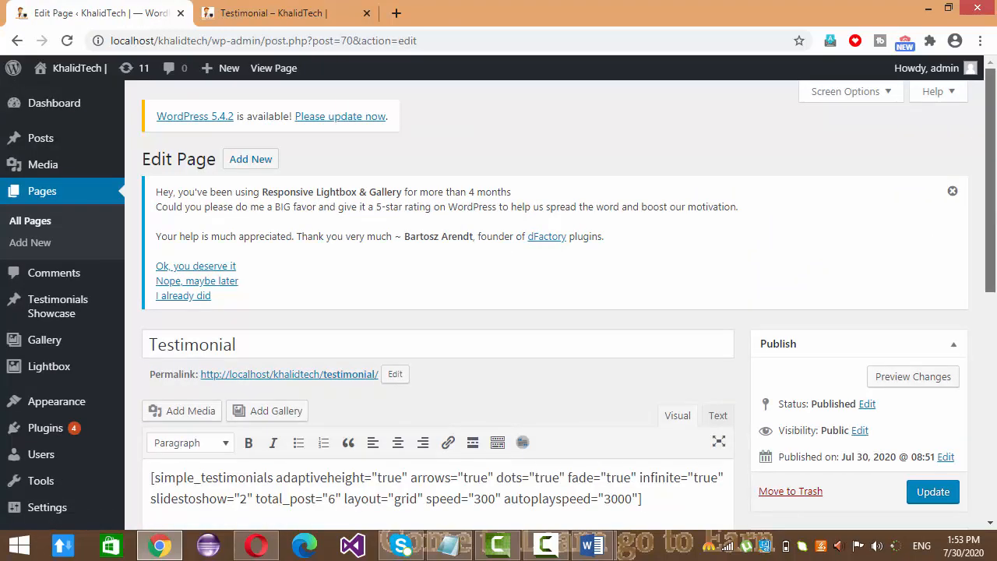
# Set the layout attribute of the testimonials shortcode to "quote" and update the page.
pyautogui.scroll(-2, 468, 354)
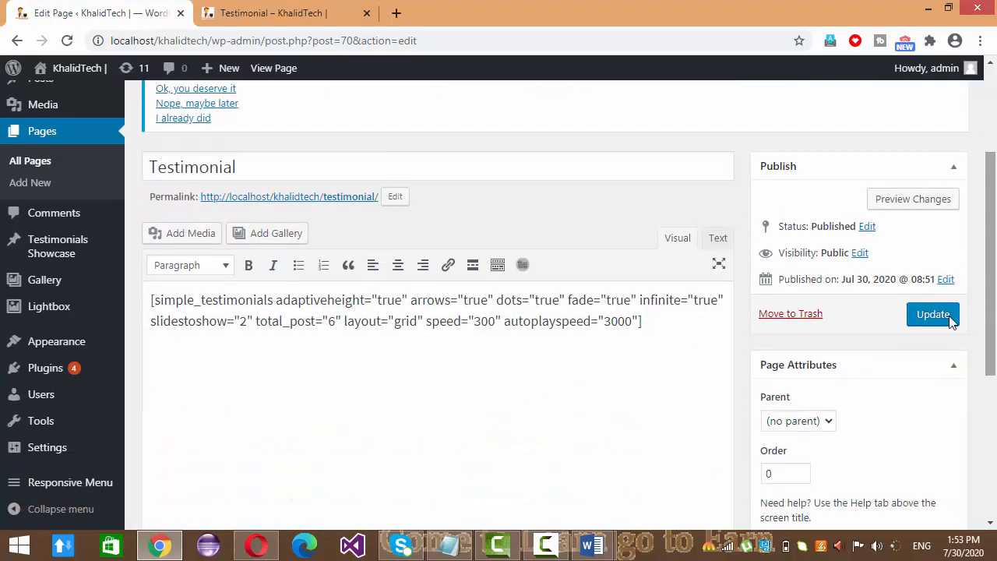
pyautogui.click(403, 329)
pyautogui.hotkey('shift', 'Right')
pyautogui.hotkey('shift', 'Right')
pyautogui.hotkey('shift', 'Right')
pyautogui.hotkey('shift', 'Right')
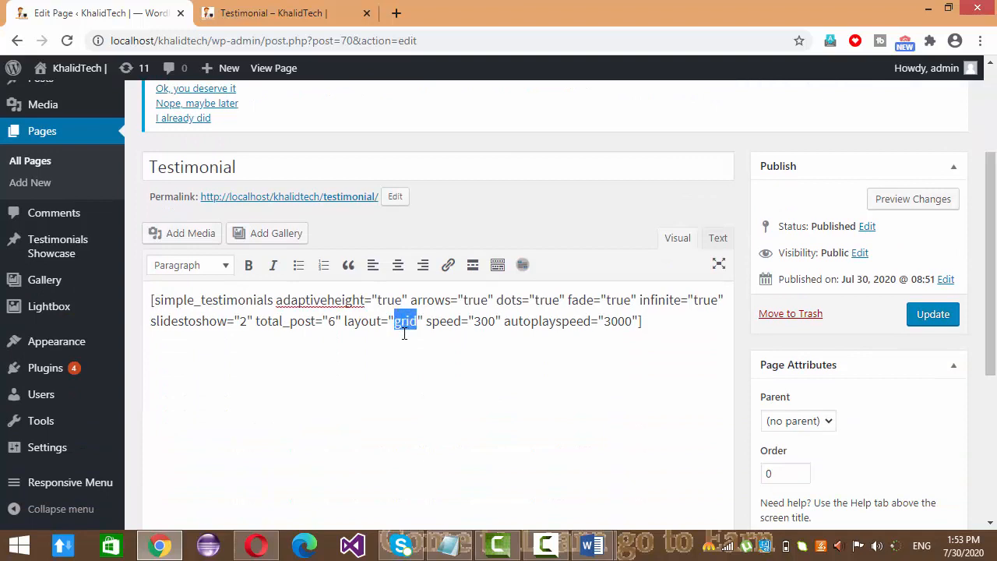
pyautogui.write('quote')
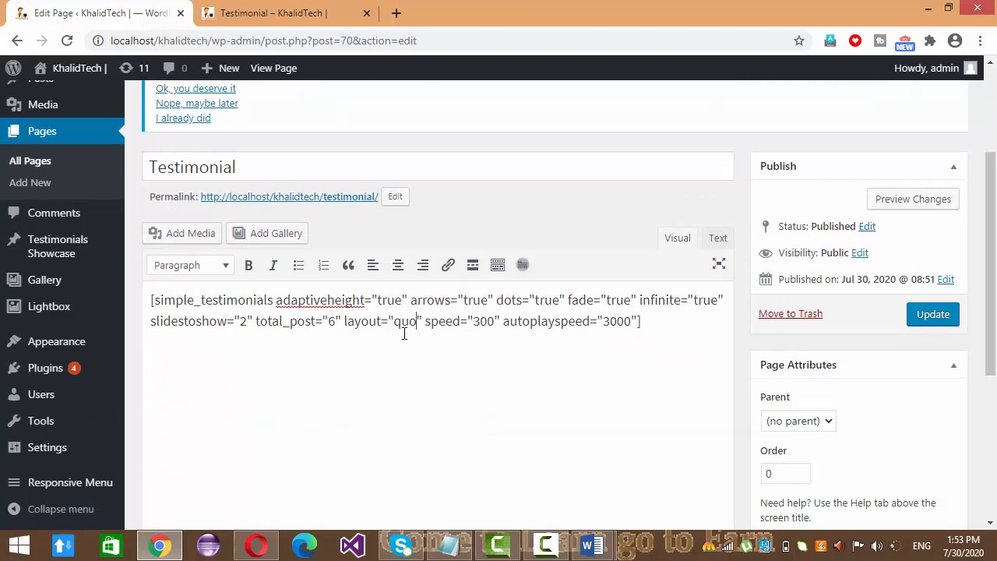
pyautogui.click(941, 319)
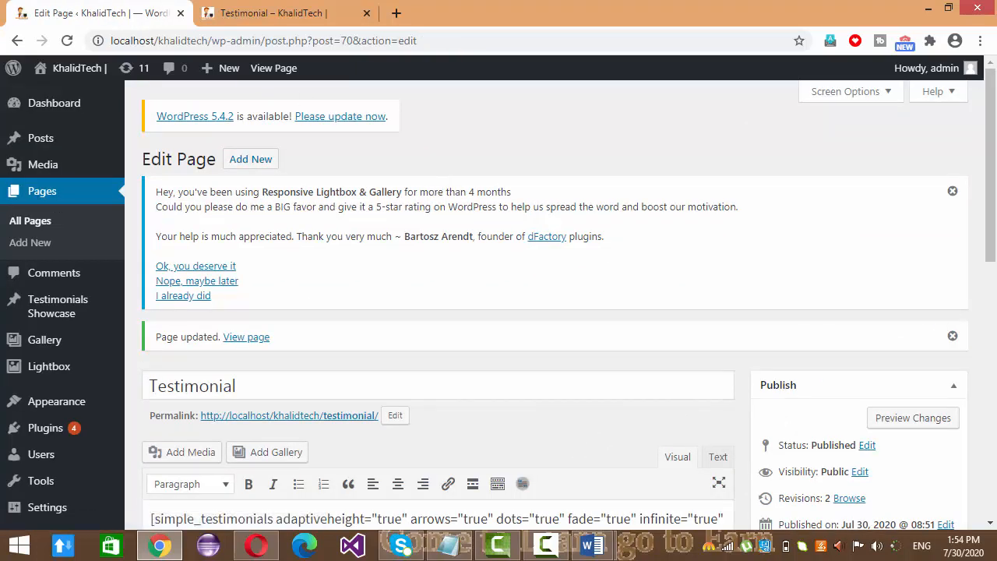
# Reload the public Testimonial page and advance through the slides to examine the quote layout.
pyautogui.click(267, 12)
pyautogui.click(67, 41)
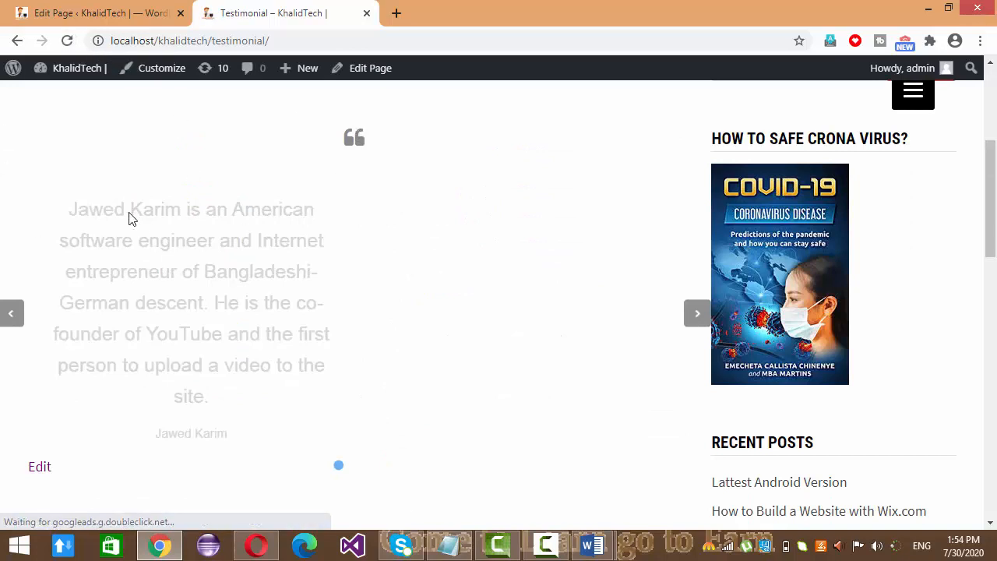
pyautogui.click(68, 187)
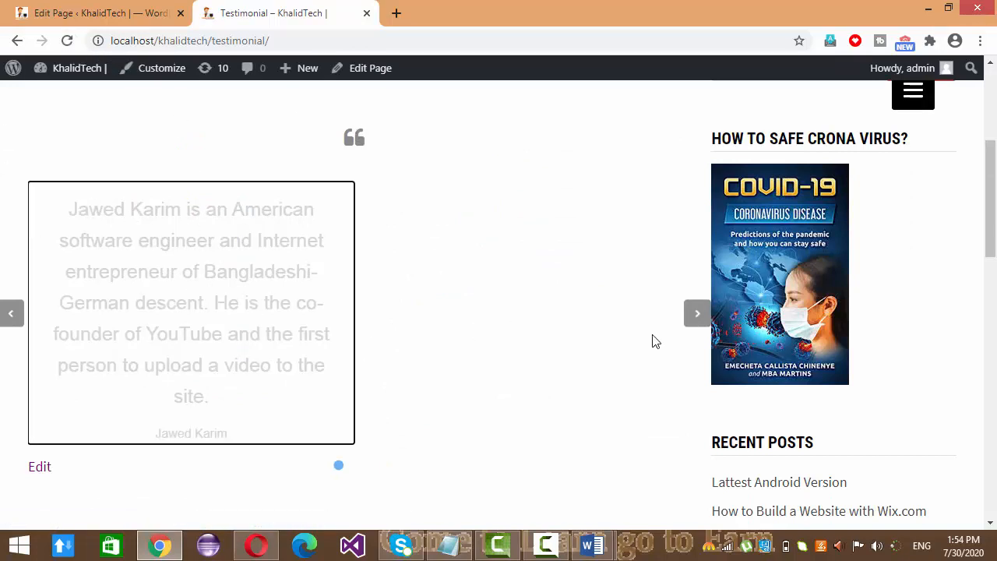
pyautogui.click(698, 316)
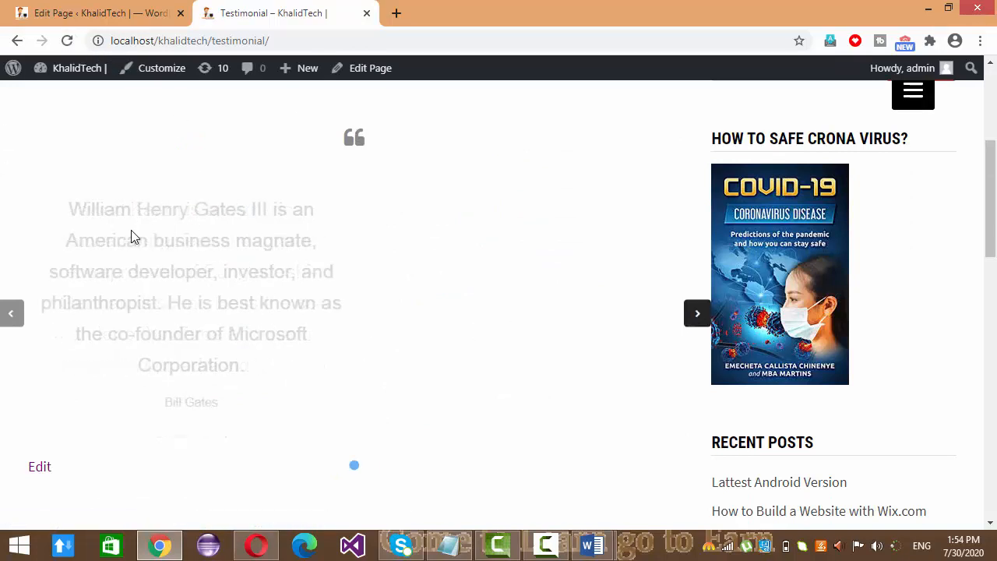
pyautogui.click(147, 236)
pyautogui.click(699, 314)
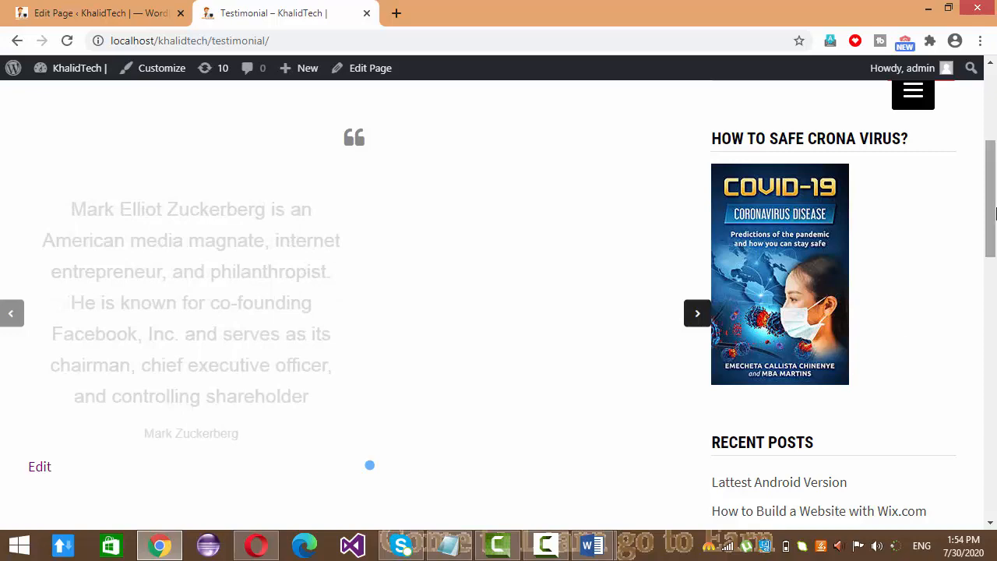
pyautogui.moveTo(994, 214); pyautogui.dragTo(987, 187)
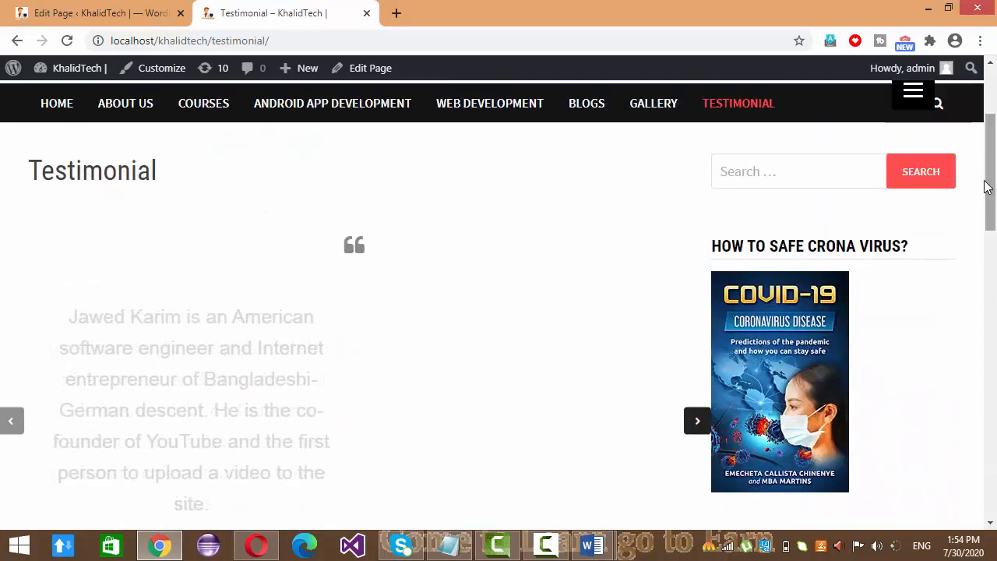
# Return to the Testimonial page editor, set the testimonials shortcode's layout attribute to "grid" and update the page.
pyautogui.click(129, 8)
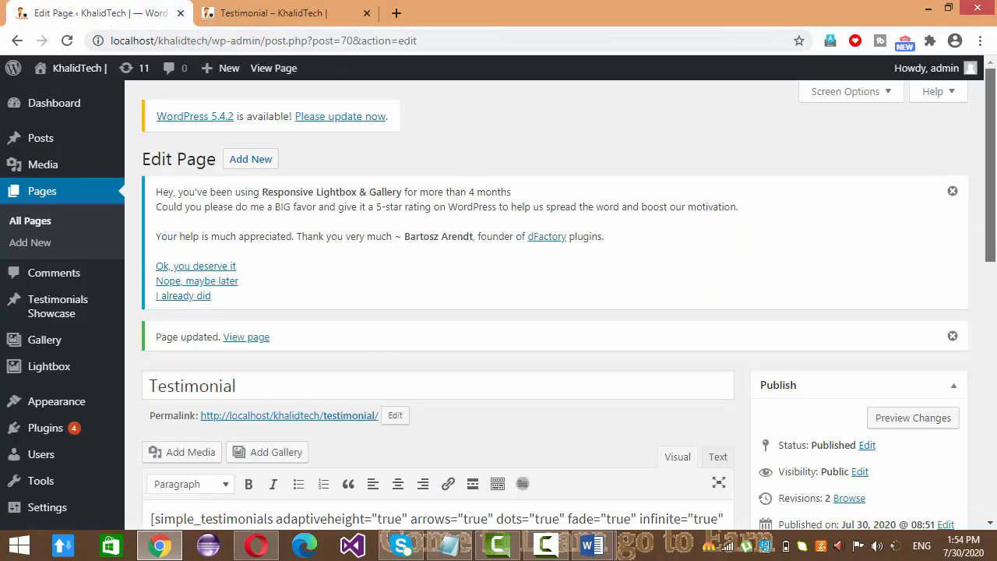
pyautogui.moveTo(994, 224); pyautogui.dragTo(994, 302)
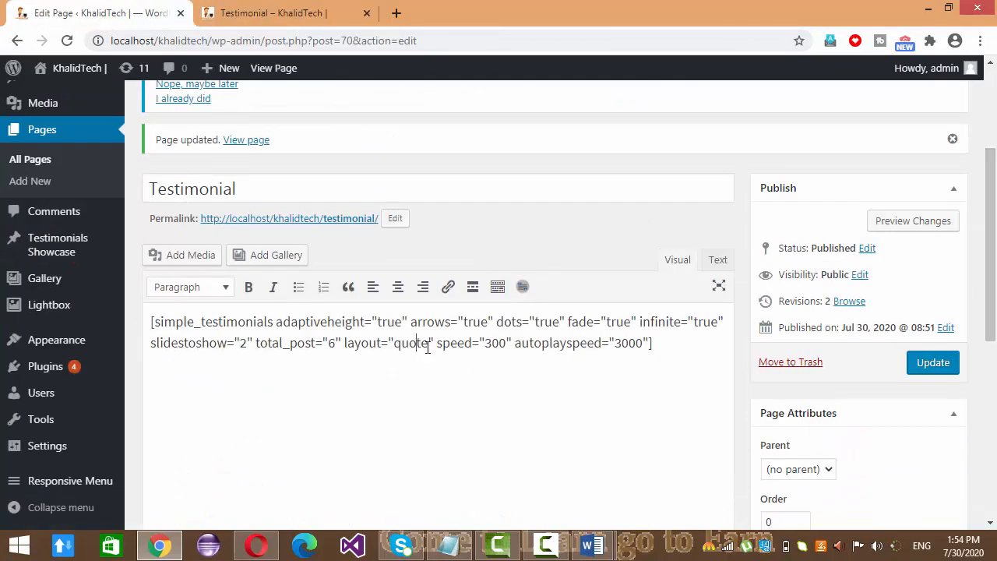
pyautogui.press('BackSpace')
pyautogui.press('BackSpace')
pyautogui.press('BackSpace')
pyautogui.press('BackSpace')
pyautogui.press('BackSpace')
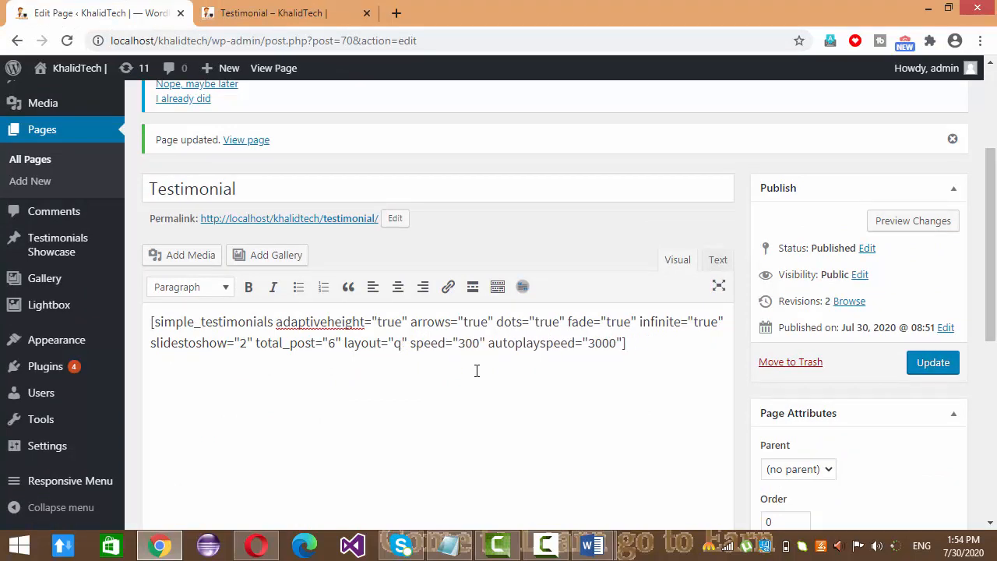
pyautogui.write('grid')
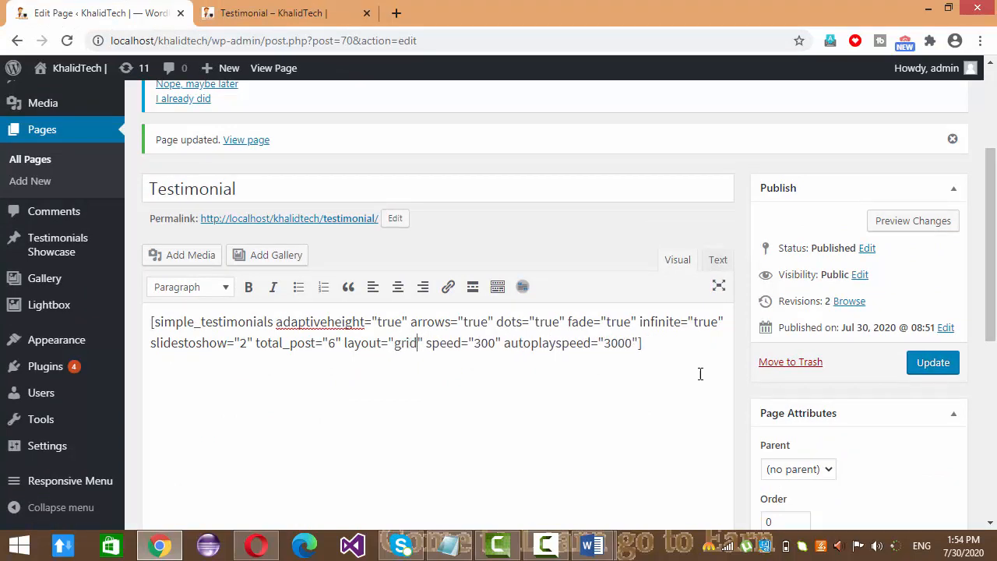
pyautogui.click(932, 371)
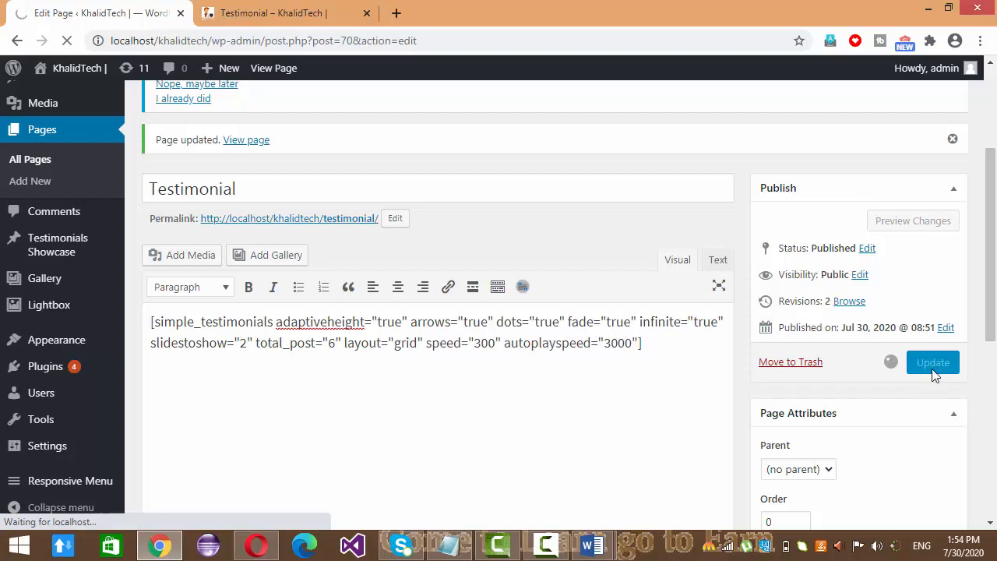
# Reload the public Testimonial page and examine how the testimonials appear in the grid layout.
pyautogui.click(299, 6)
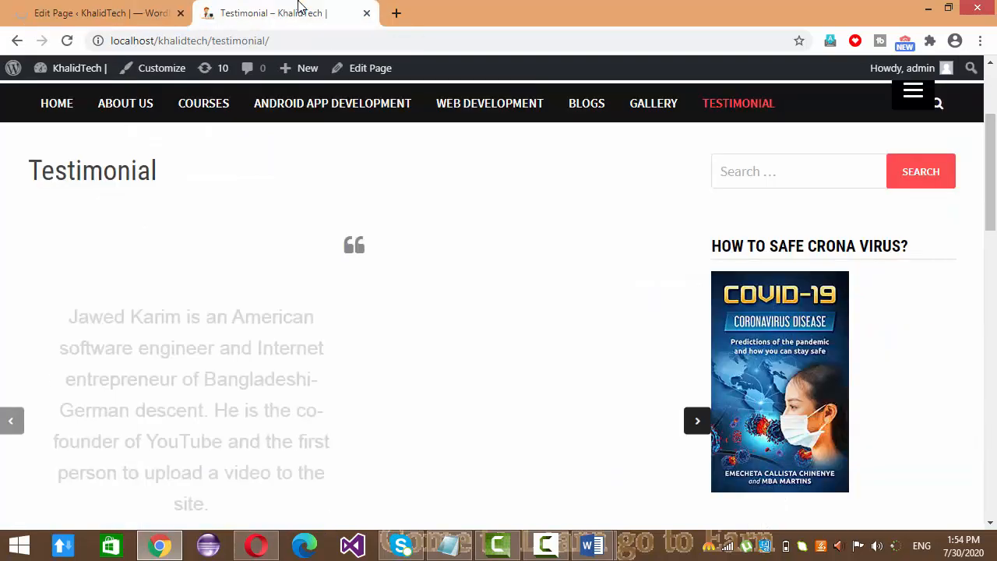
pyautogui.click(67, 40)
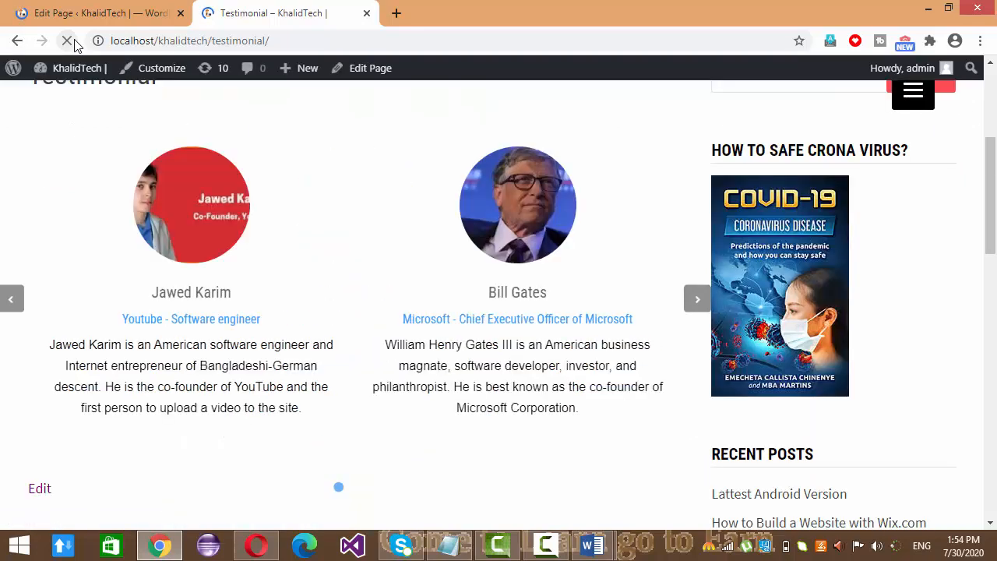
pyautogui.moveTo(992, 161)
pyautogui.mouseDown()
pyautogui.moveTo(991, 112)
pyautogui.moveTo(995, 160)
pyautogui.mouseUp()
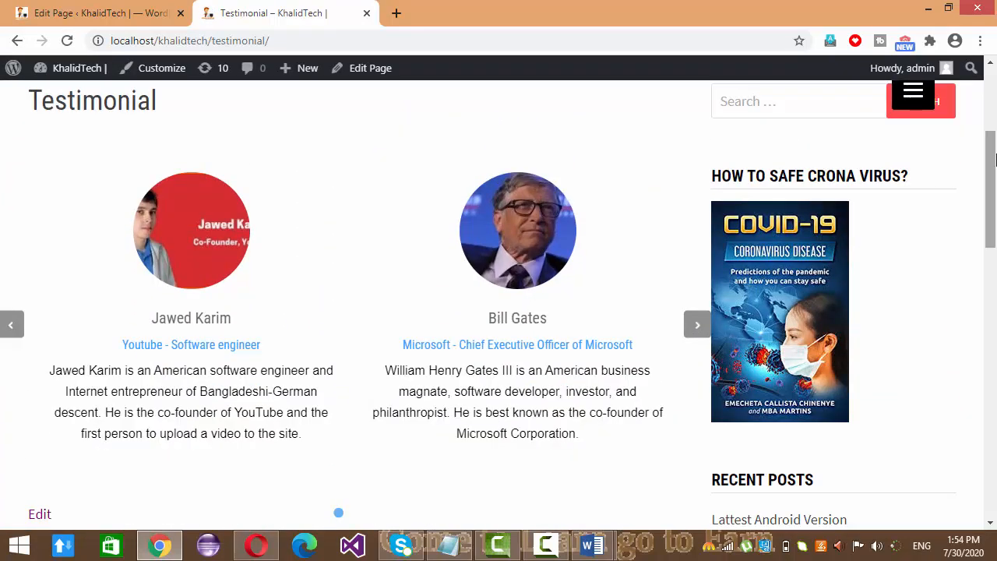